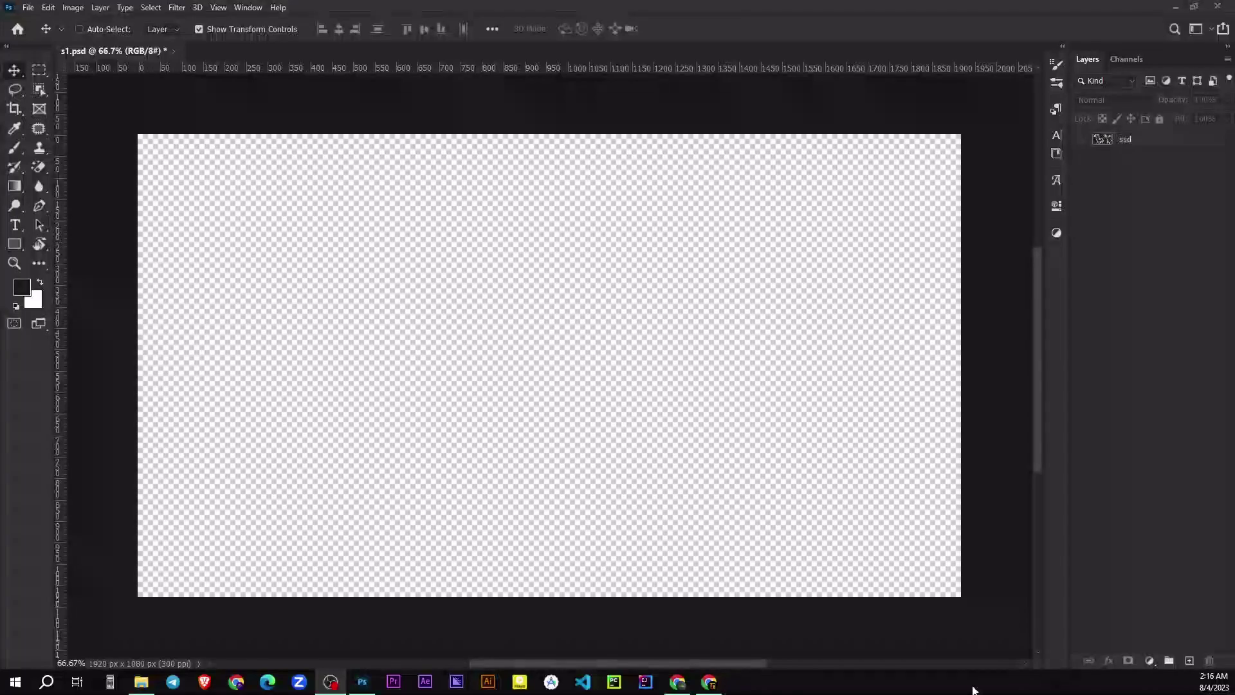
# - Bring Photoshop forward and make the ssd zombie-crowd layer visible
pyautogui.click(1088, 318)
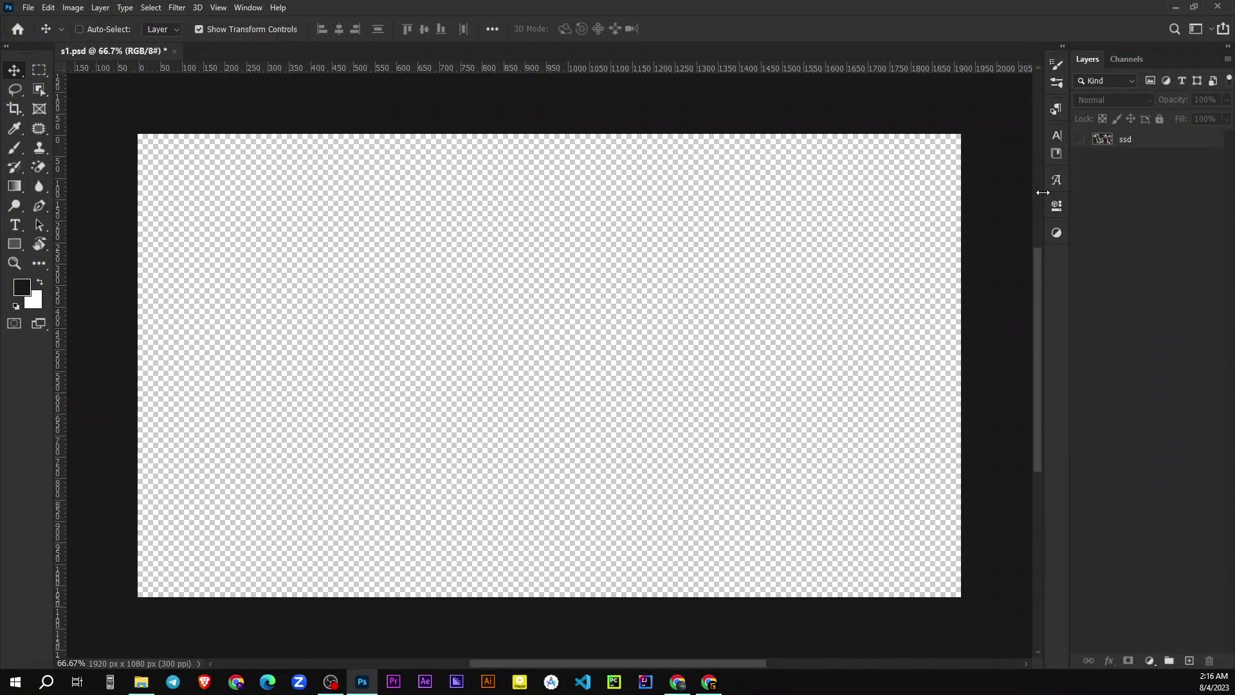
pyautogui.click(1080, 139)
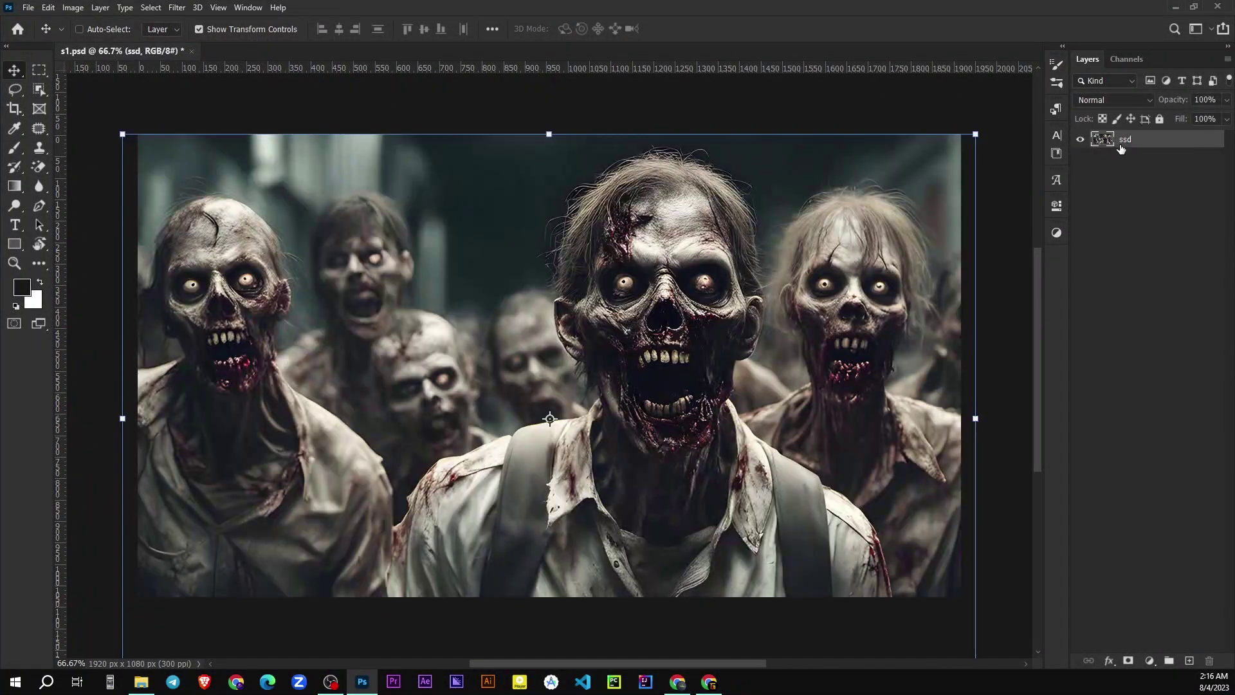
pyautogui.scroll(-1, 753, 273)
# - Scale the zombie photo down to about 73% inside the canvas and commit it
pyautogui.moveTo(978, 382); pyautogui.dragTo(962, 377)
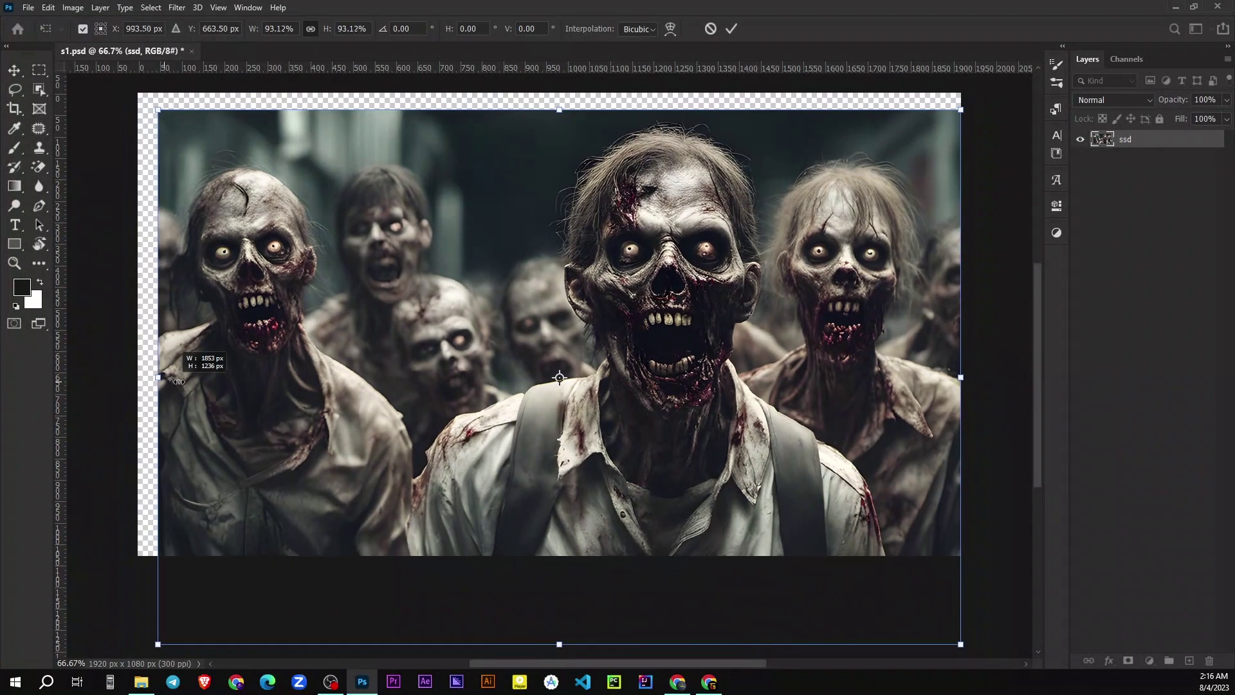
pyautogui.moveTo(111, 375); pyautogui.dragTo(254, 375)
pyautogui.moveTo(595, 511)
pyautogui.mouseDown()
pyautogui.moveTo(588, 463)
pyautogui.moveTo(478, 483)
pyautogui.mouseUp()
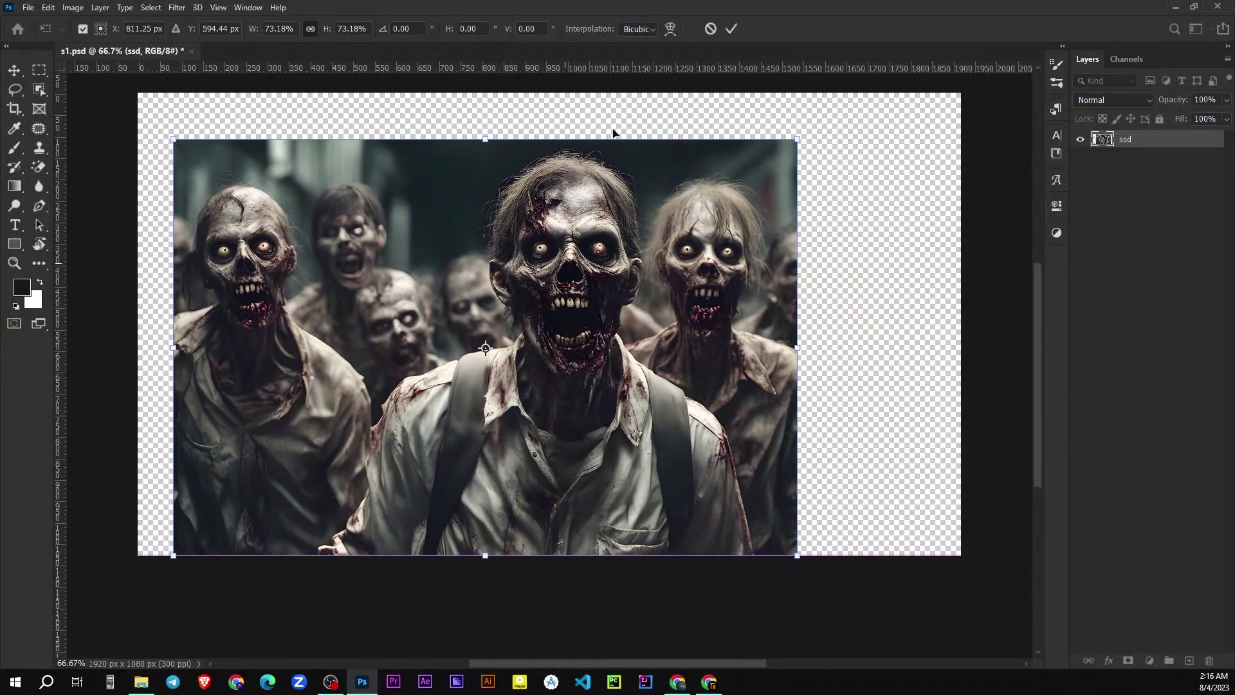
pyautogui.click(729, 31)
pyautogui.click(152, 8)
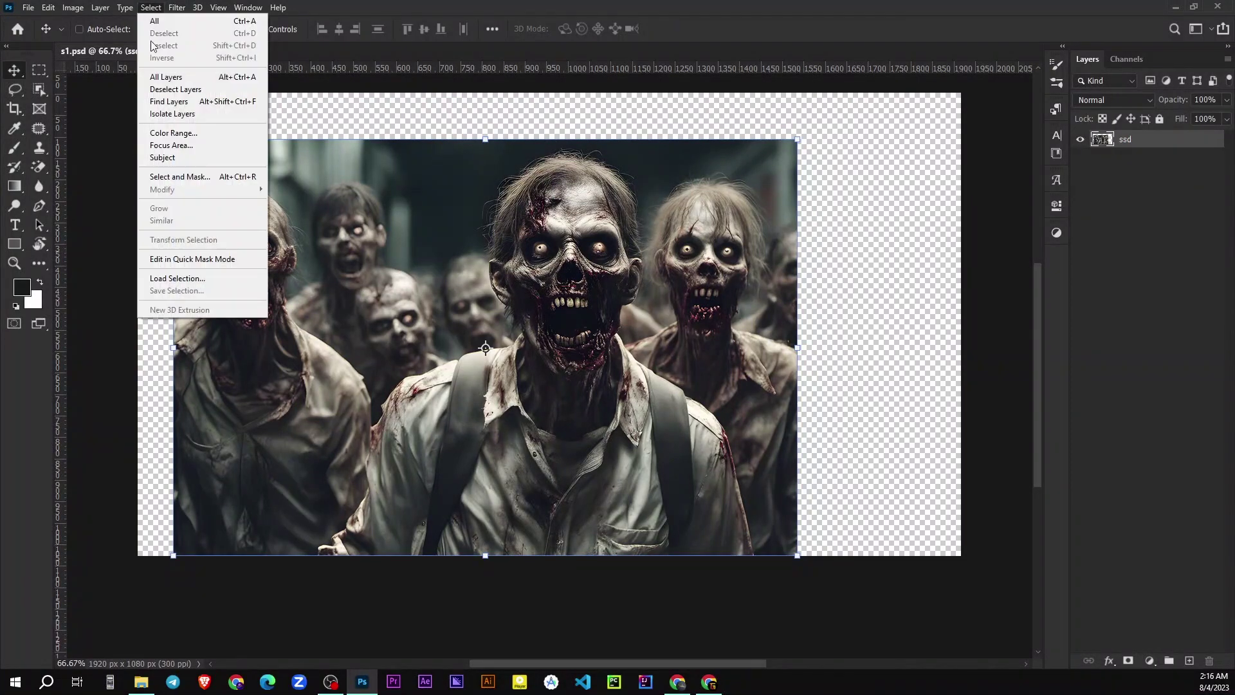
# - Select the subject and add a layer mask isolating the front zombies
pyautogui.click(184, 158)
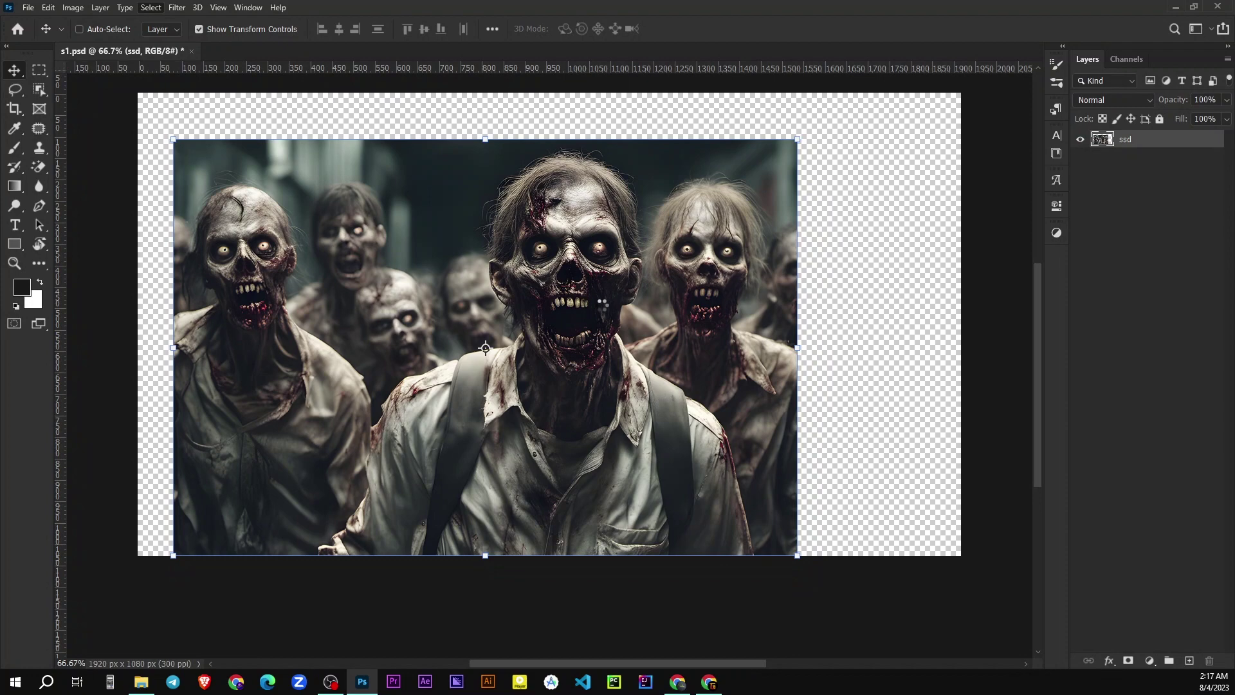
pyautogui.scroll(-1, 508, 410)
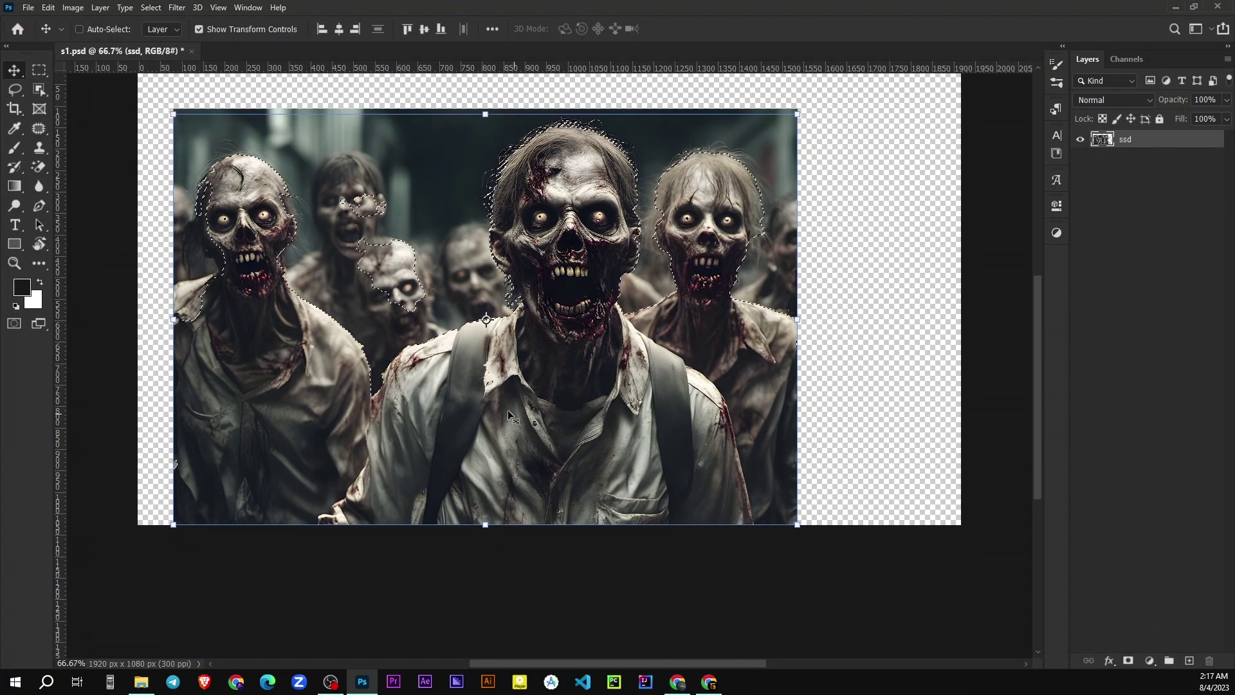
pyautogui.scroll(3, 507, 410)
pyautogui.click(1128, 660)
pyautogui.scroll(-3, 741, 299)
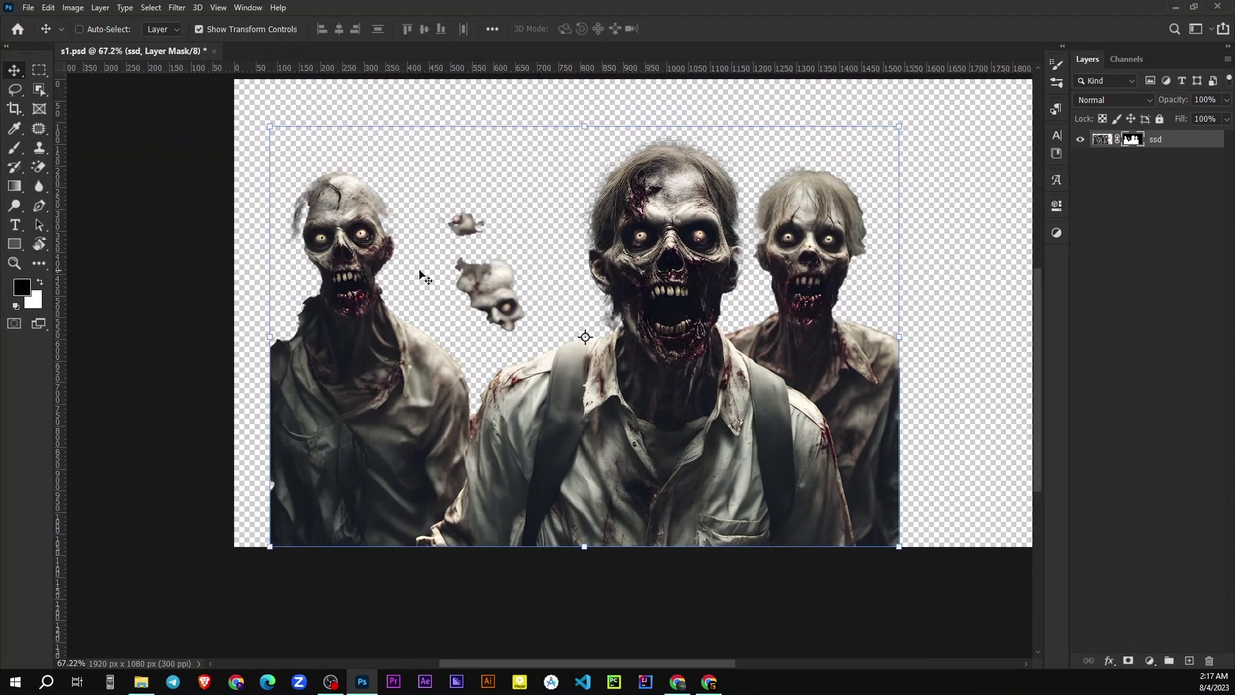
pyautogui.scroll(1, 741, 299)
# - Enlarge the masked zombies to about 128% past the canvas edges
pyautogui.hotkey('ctrl', 't')
pyautogui.moveTo(792, 501); pyautogui.dragTo(848, 553)
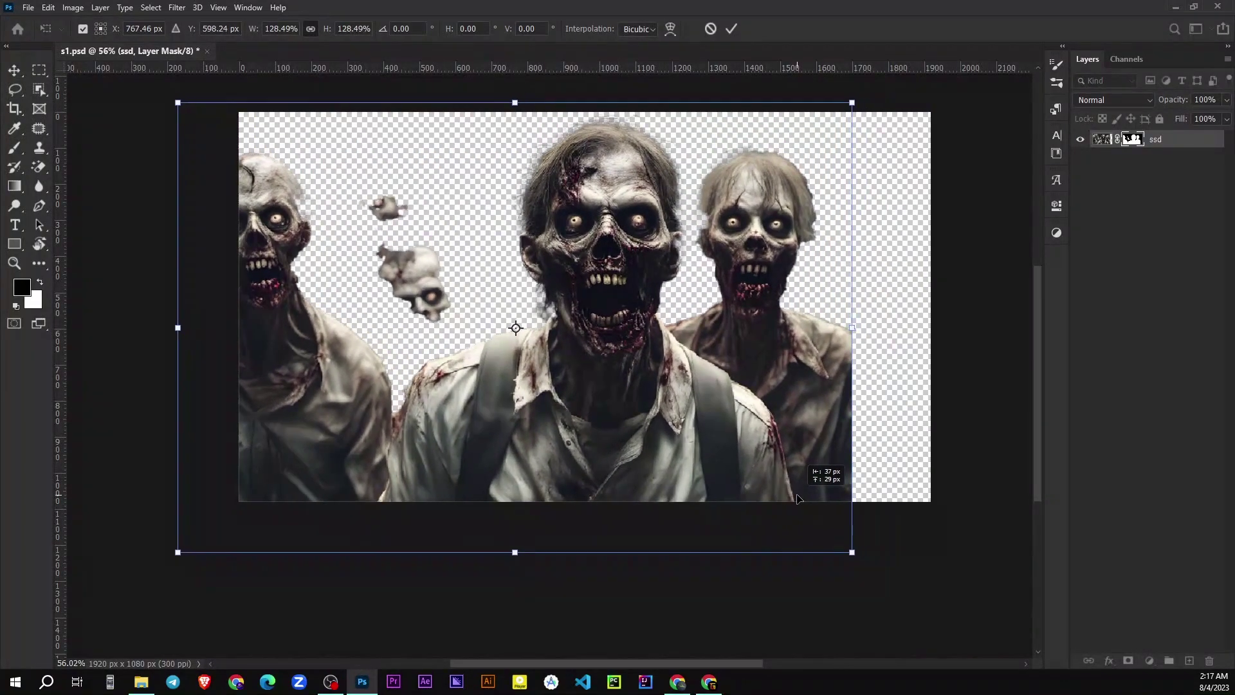
pyautogui.press('Return')
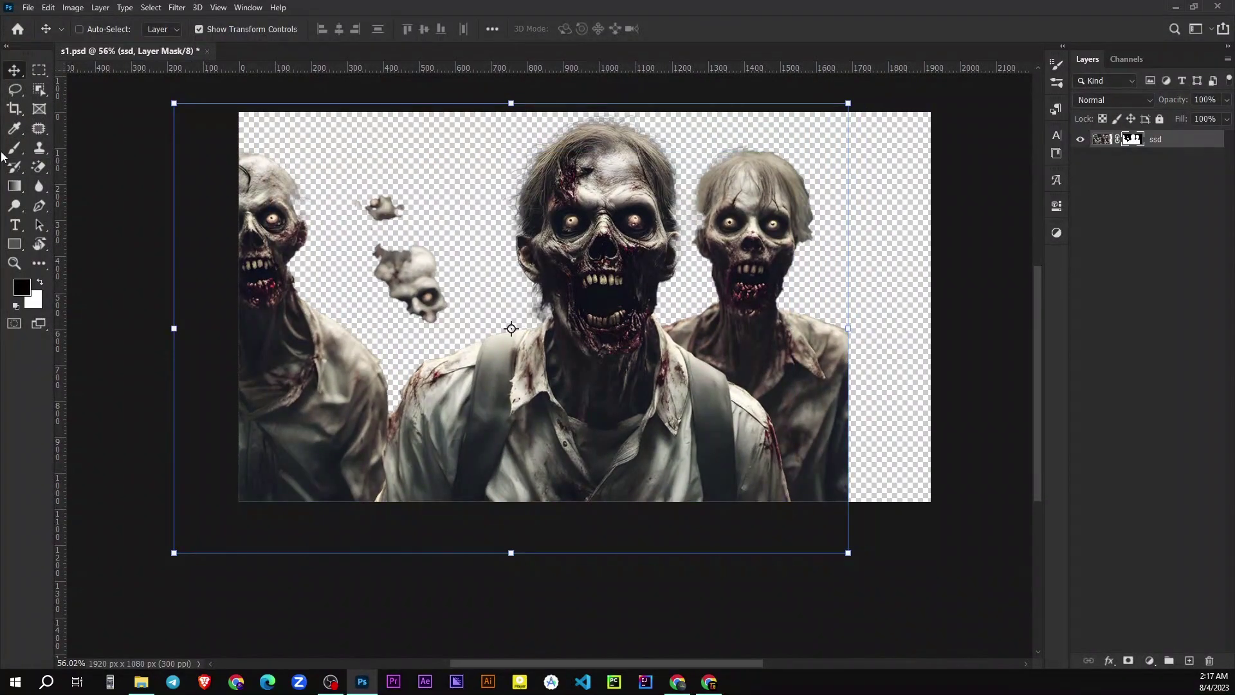
pyautogui.rightClick(15, 148)
pyautogui.click(71, 147)
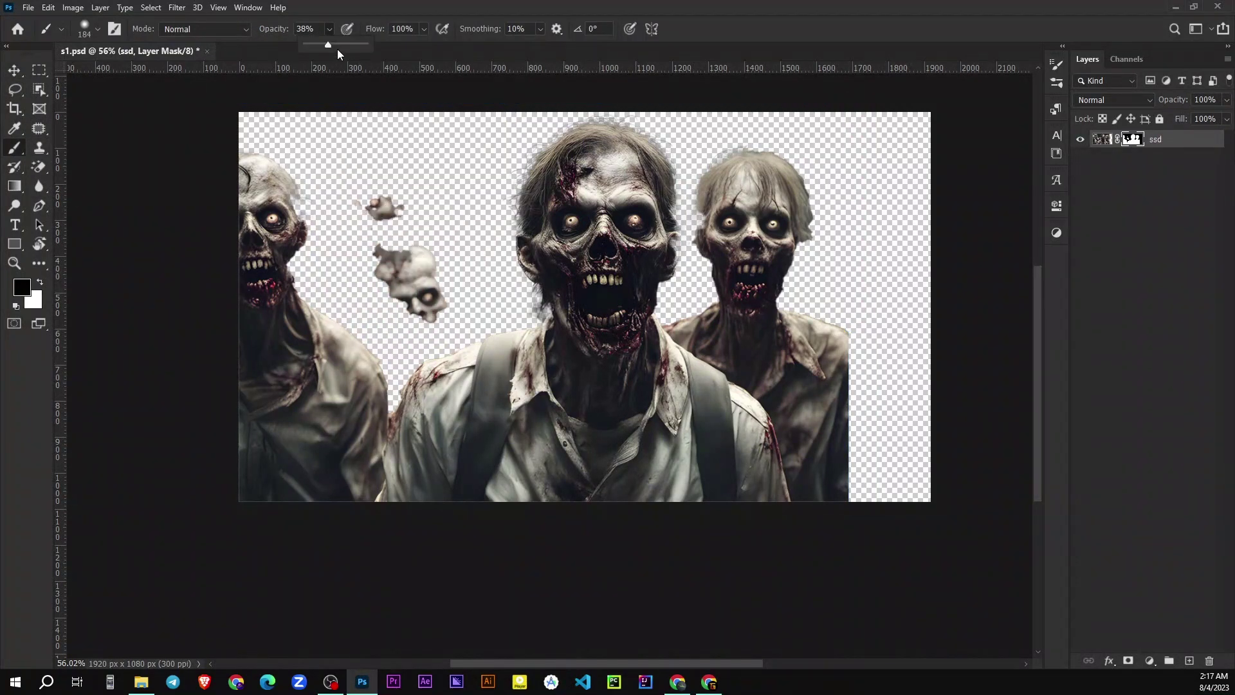
# - Paint black on the mask to hide the left zombie's head, body, shoulder and arm
pyautogui.moveTo(425, 303)
pyautogui.mouseDown()
pyautogui.moveTo(303, 124)
pyautogui.moveTo(234, 502)
pyautogui.moveTo(286, 499)
pyautogui.mouseUp()
pyautogui.scroll(5, 314, 480)
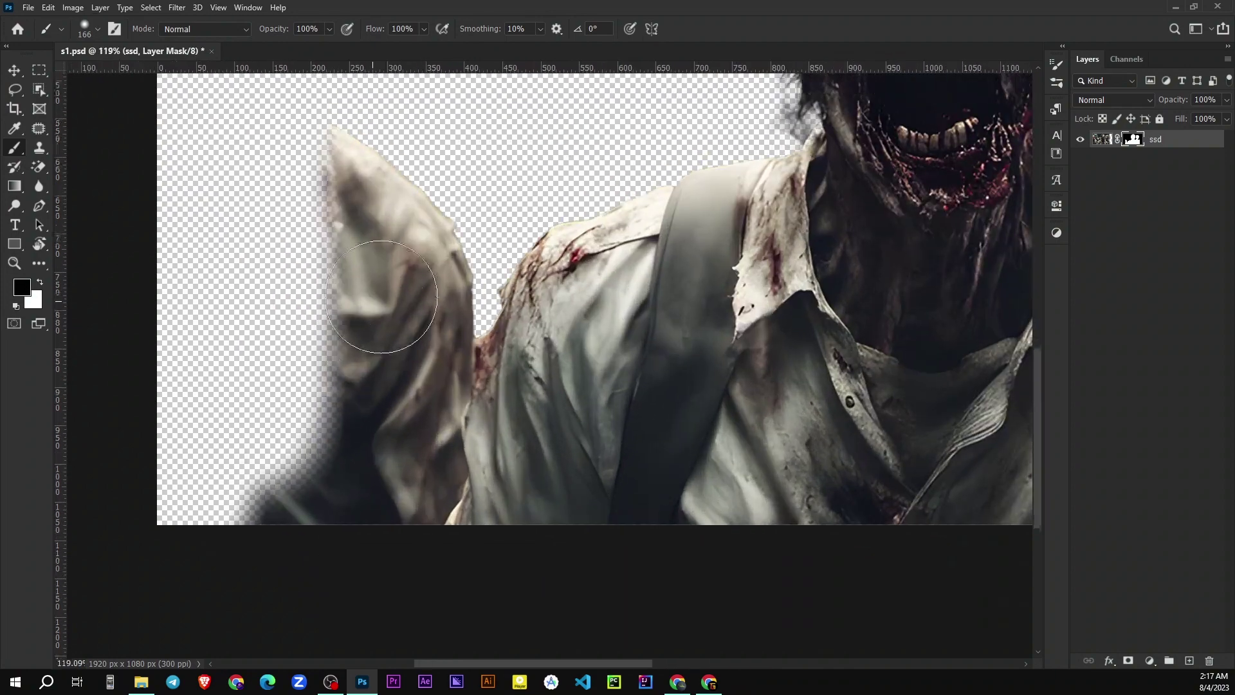
pyautogui.press('[')
pyautogui.press('[')
pyautogui.press('[')
pyautogui.moveTo(314, 145)
pyautogui.mouseDown()
pyautogui.moveTo(432, 407)
pyautogui.moveTo(427, 491)
pyautogui.moveTo(325, 331)
pyautogui.moveTo(270, 560)
pyautogui.mouseUp()
pyautogui.scroll(3, 431, 457)
pyautogui.scroll(-2, 431, 457)
pyautogui.scroll(5, 353, 433)
pyautogui.moveTo(501, 395); pyautogui.dragTo(476, 509)
pyautogui.scroll(-3, 350, 446)
pyautogui.scroll(-1, 350, 446)
pyautogui.scroll(3, 672, 269)
pyautogui.scroll(2, 672, 269)
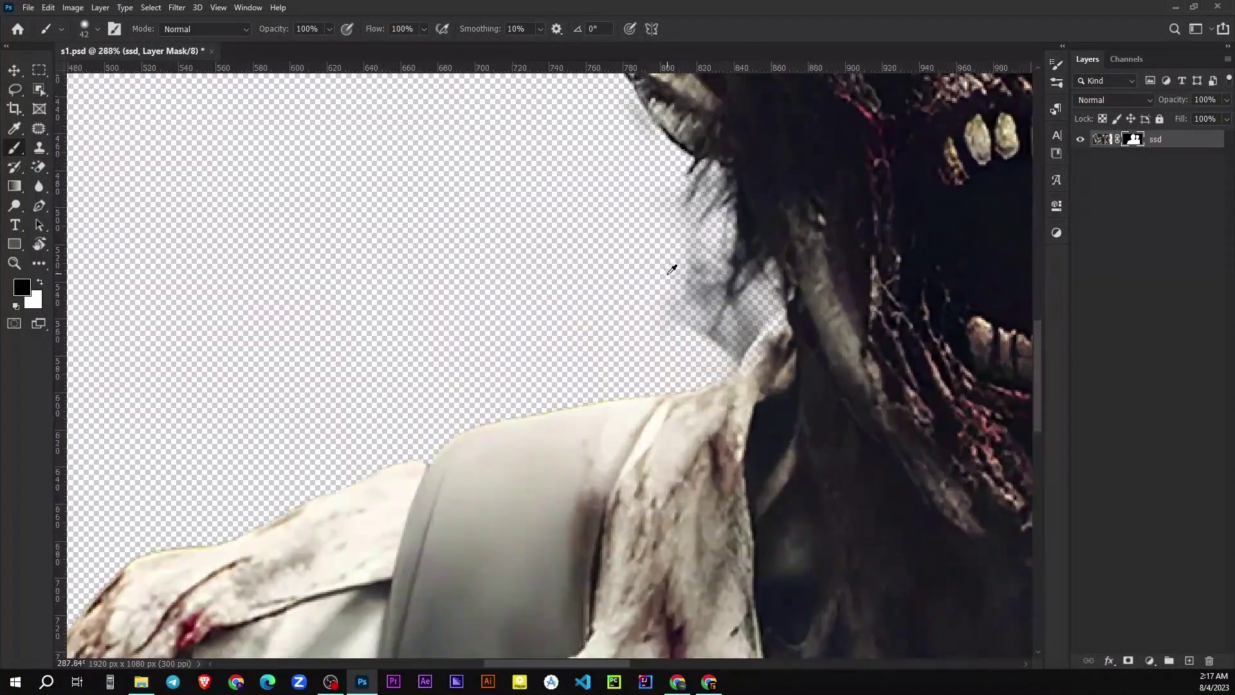
# - Mask out the blurry hair wisps, the second zombie and leftovers above the shoulder
pyautogui.moveTo(661, 284)
pyautogui.mouseDown()
pyautogui.moveTo(639, 328)
pyautogui.moveTo(715, 330)
pyautogui.mouseUp()
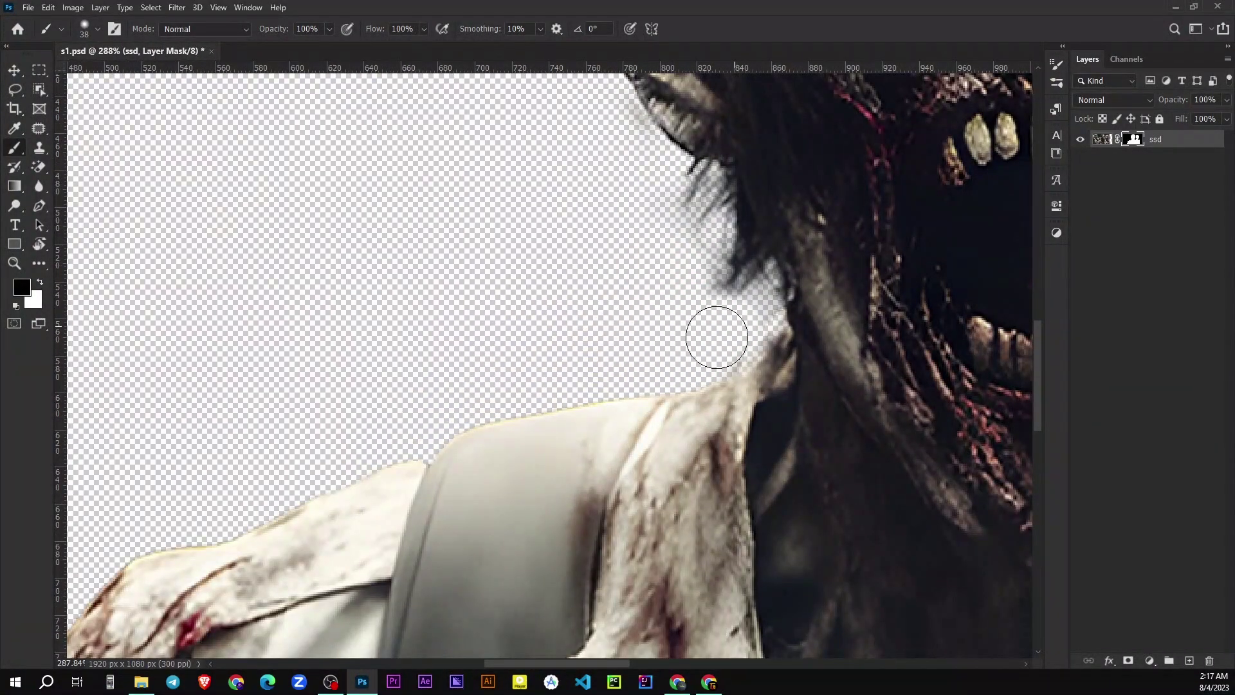
pyautogui.scroll(-3, 389, 302)
pyautogui.scroll(-2, 389, 302)
pyautogui.moveTo(744, 193)
pyautogui.mouseDown()
pyautogui.moveTo(796, 154)
pyautogui.moveTo(780, 276)
pyautogui.moveTo(682, 276)
pyautogui.moveTo(553, 332)
pyautogui.mouseUp()
pyautogui.scroll(-3, 472, 250)
pyautogui.scroll(3, 473, 249)
pyautogui.moveTo(628, 262)
pyautogui.mouseDown()
pyautogui.moveTo(708, 364)
pyautogui.moveTo(663, 382)
pyautogui.mouseUp()
pyautogui.scroll(5, 542, 349)
pyautogui.moveTo(510, 270); pyautogui.dragTo(459, 268)
pyautogui.moveTo(510, 353)
pyautogui.mouseDown()
pyautogui.moveTo(670, 455)
pyautogui.moveTo(836, 534)
pyautogui.mouseUp()
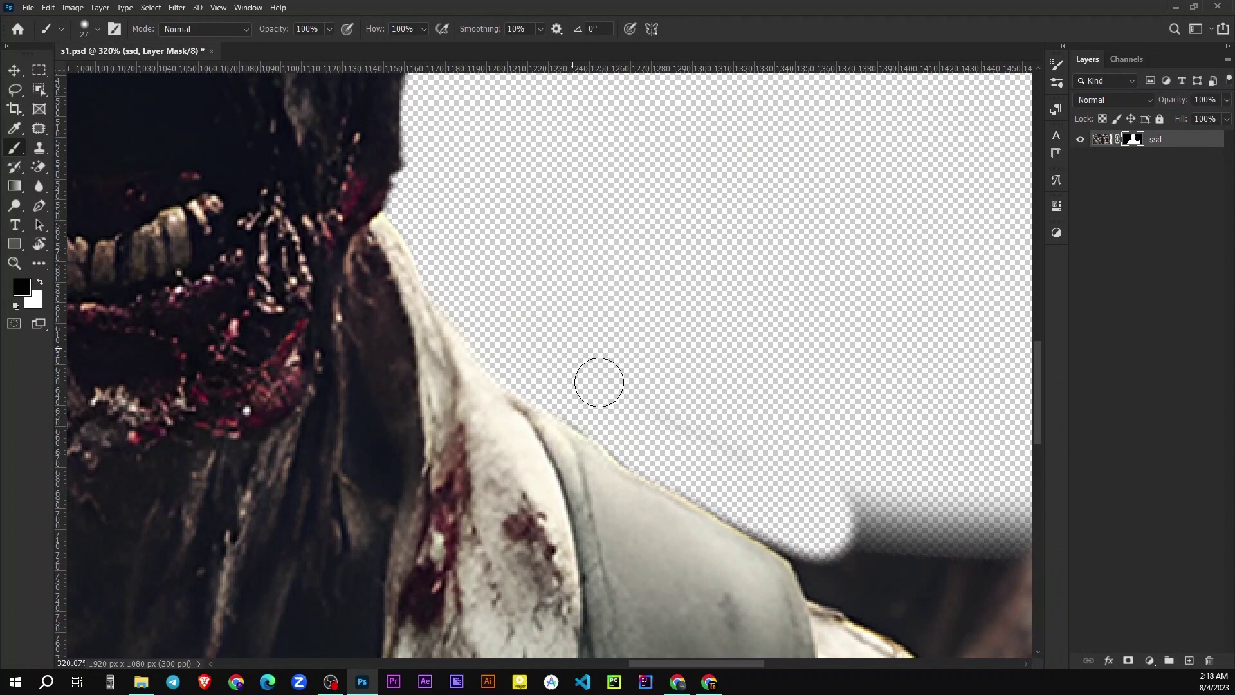
pyautogui.moveTo(782, 488); pyautogui.dragTo(492, 194)
pyautogui.moveTo(521, 255); pyautogui.dragTo(634, 276)
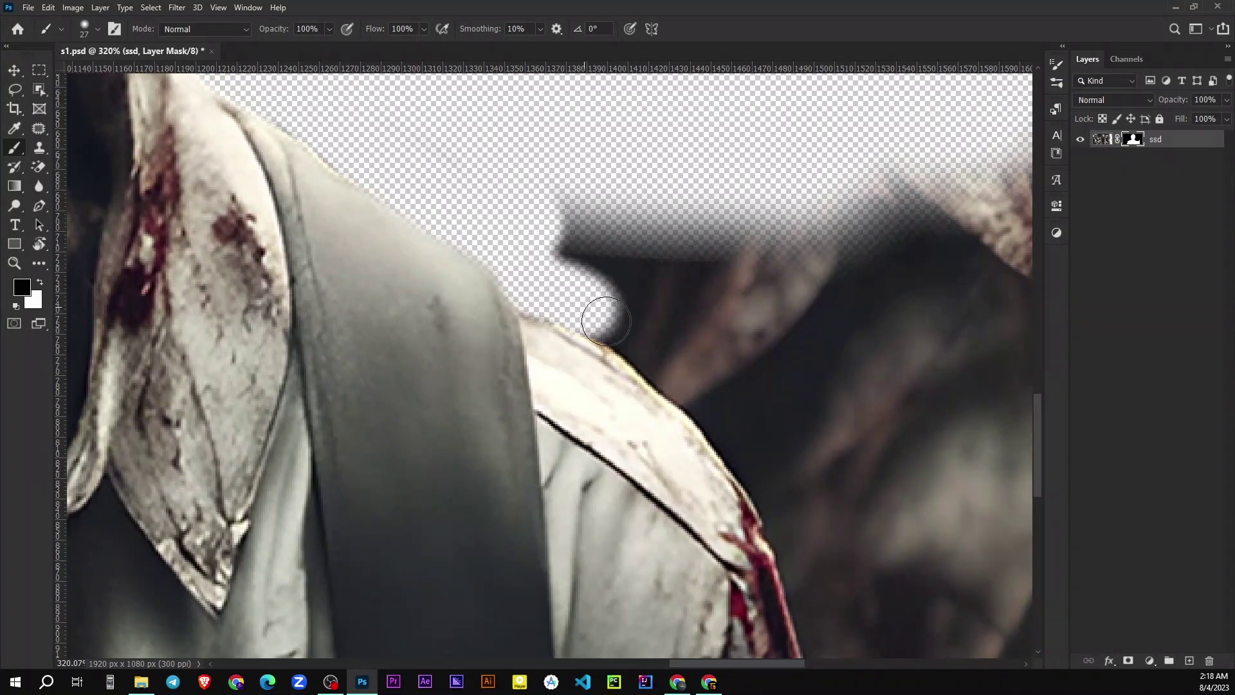
pyautogui.scroll(-5, 528, 201)
# - Clean the dark blur and fringe along the central zombie's shoulder and coat edge
pyautogui.press(']')
pyautogui.press(']')
pyautogui.press(']')
pyautogui.moveTo(528, 202)
pyautogui.mouseDown()
pyautogui.moveTo(652, 207)
pyautogui.moveTo(672, 577)
pyautogui.mouseUp()
pyautogui.scroll(2, 652, 206)
pyautogui.scroll(4, 489, 412)
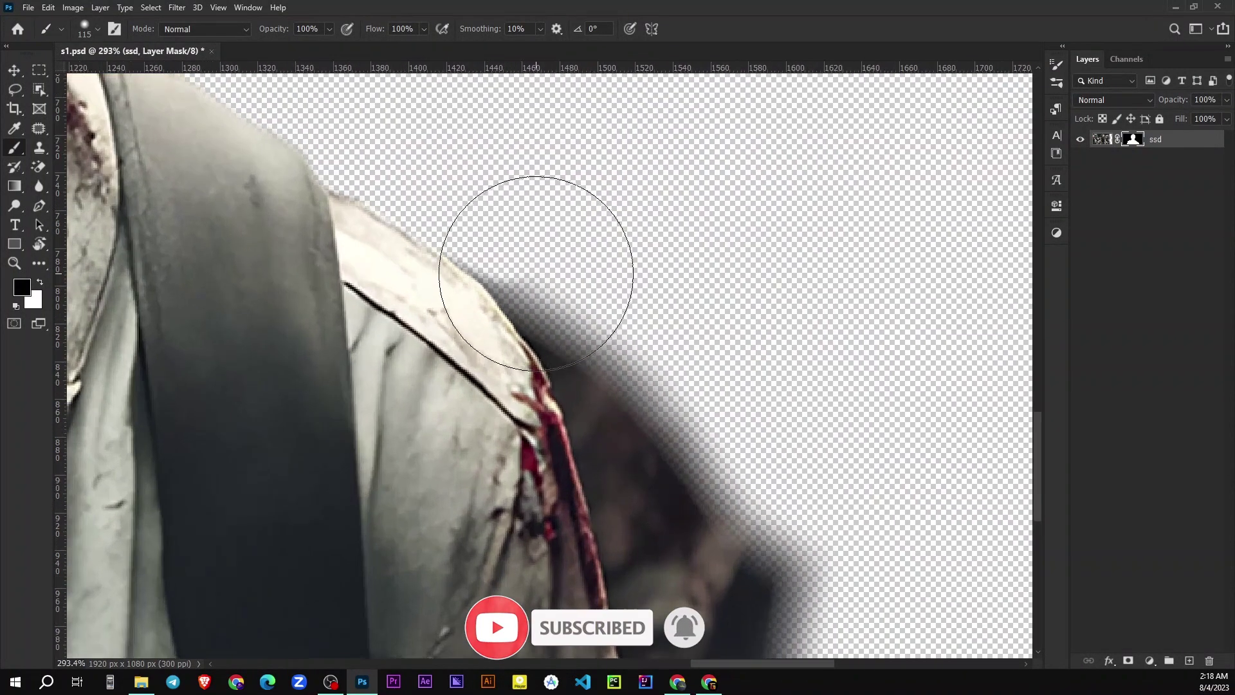
pyautogui.press('[')
pyautogui.press('[')
pyautogui.press('[')
pyautogui.press('[')
pyautogui.press('[')
pyautogui.moveTo(519, 185); pyautogui.dragTo(643, 463)
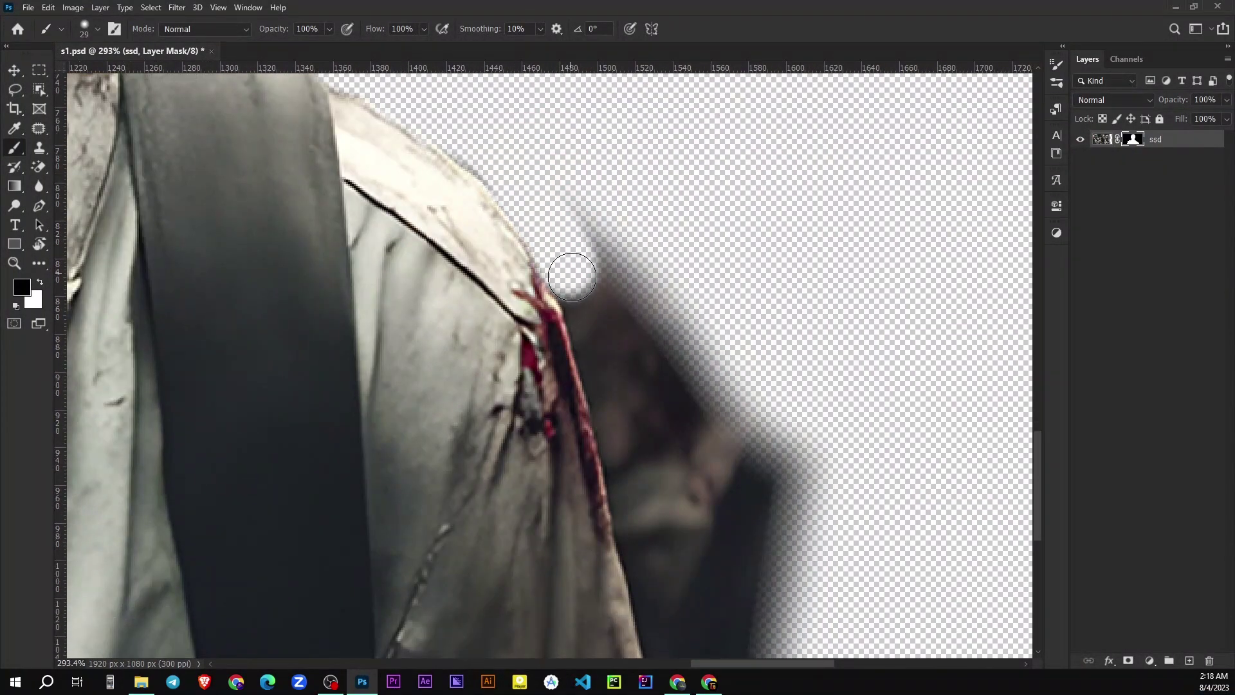
pyautogui.moveTo(742, 302); pyautogui.dragTo(687, 210)
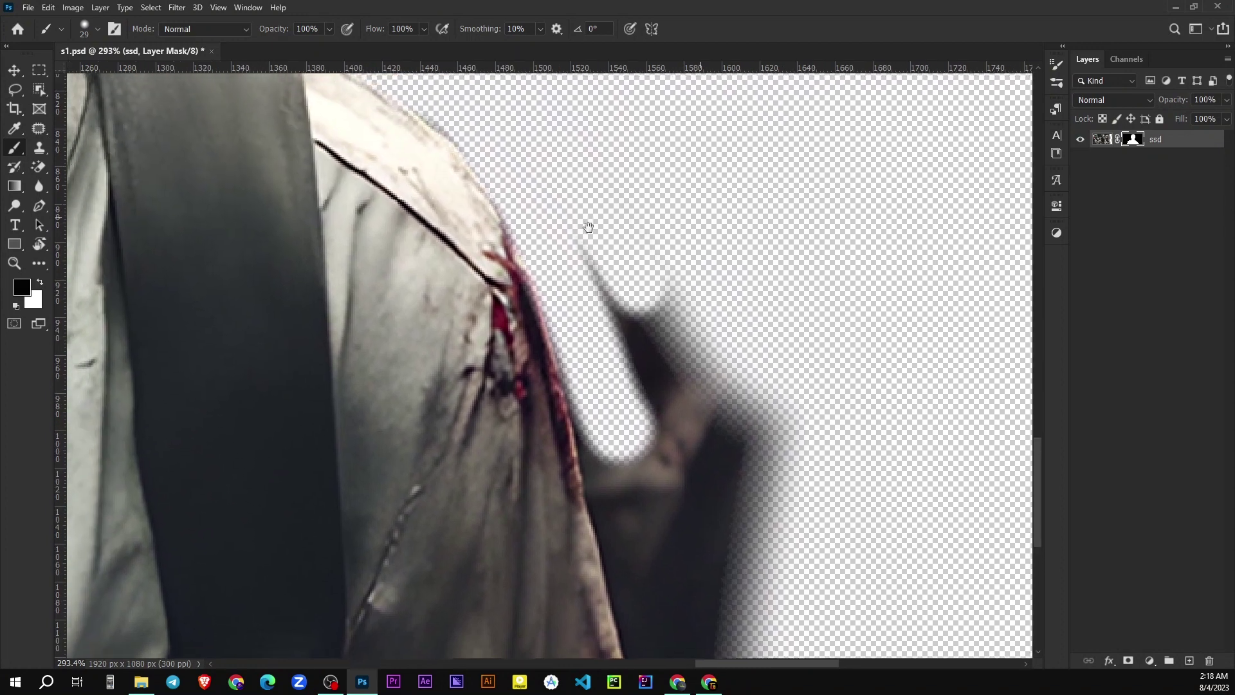
pyautogui.press(']')
pyautogui.press(']')
pyautogui.press(']')
pyautogui.moveTo(689, 275); pyautogui.dragTo(620, 214)
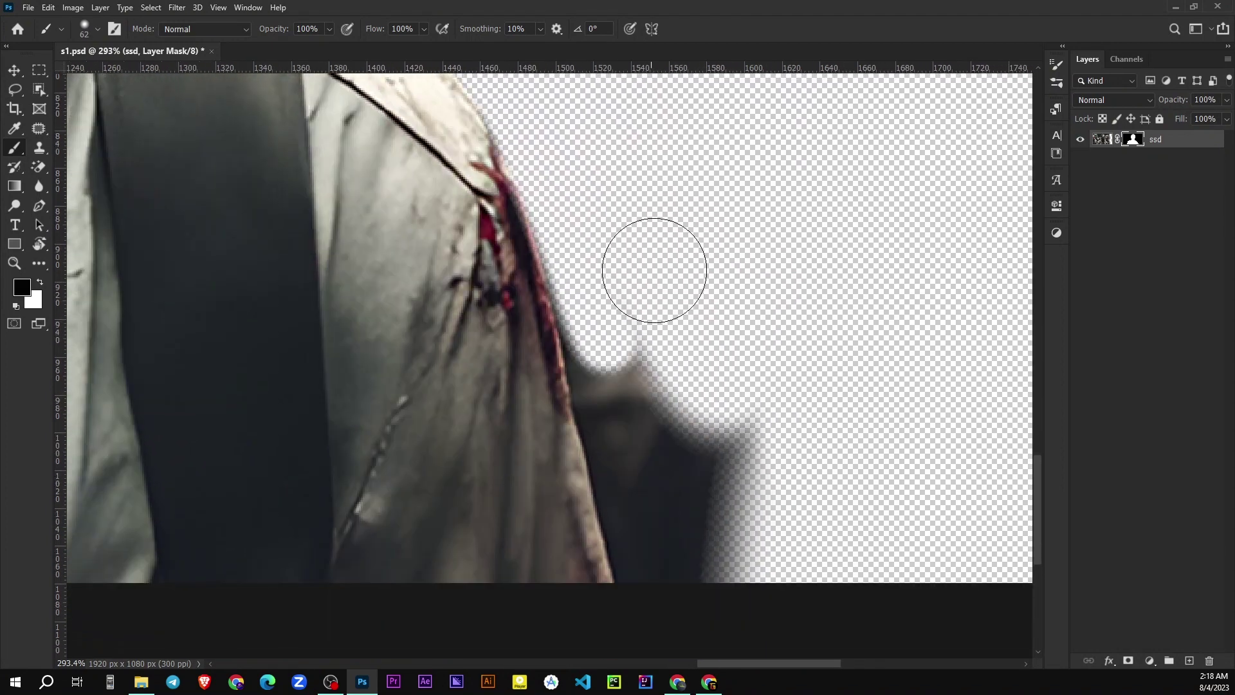
pyautogui.moveTo(643, 360); pyautogui.dragTo(794, 504)
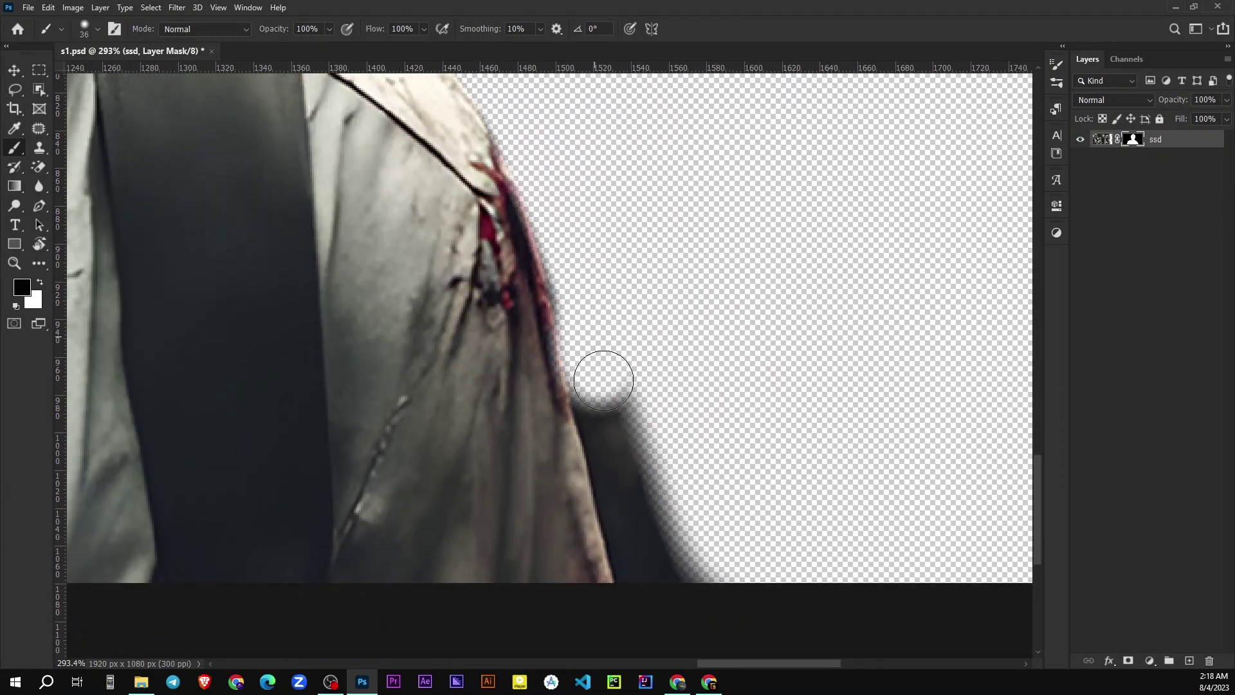
pyautogui.moveTo(603, 379); pyautogui.dragTo(717, 691)
pyautogui.moveTo(593, 348); pyautogui.dragTo(640, 549)
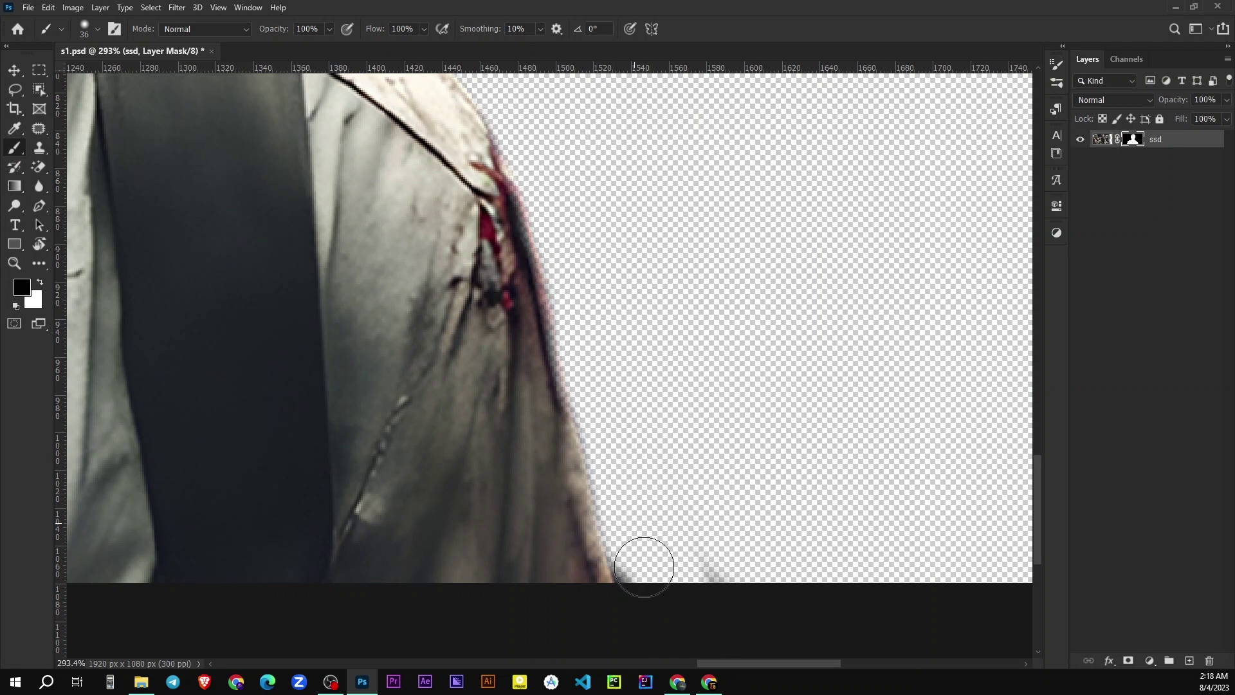
pyautogui.scroll(-6, 748, 517)
pyautogui.scroll(-2, 761, 402)
pyautogui.click(1102, 139)
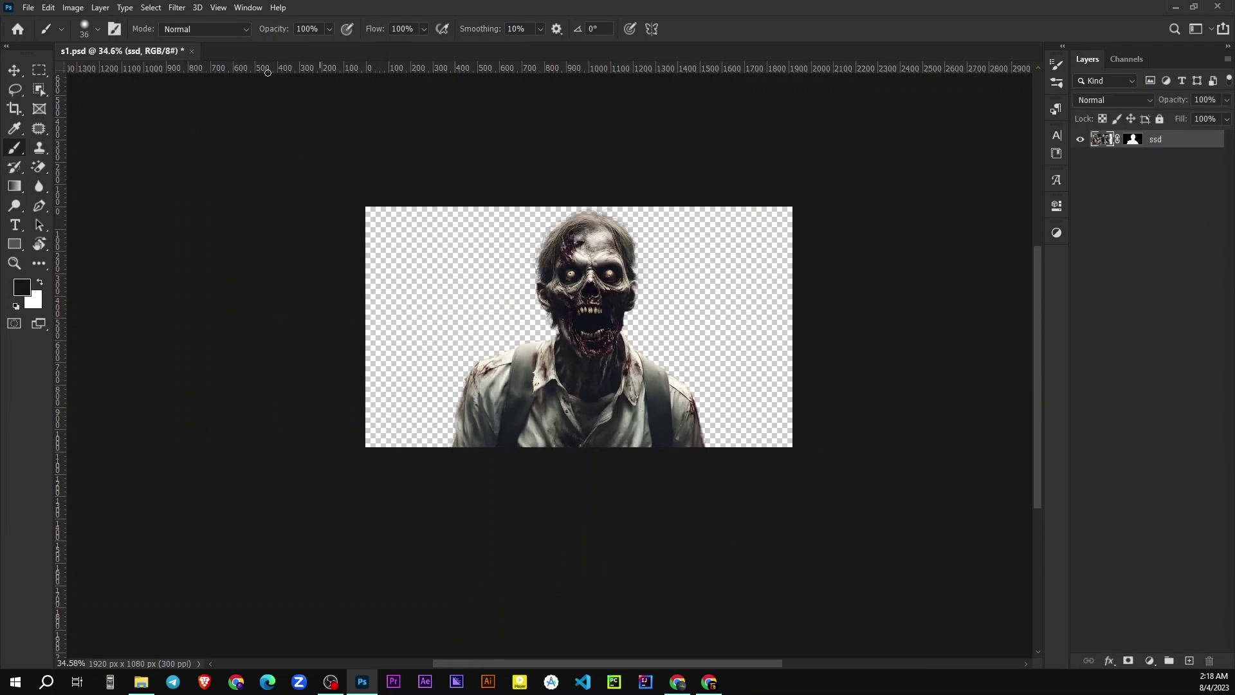
# - Slightly rotate, enlarge and nudge the central zombie, then convert it to a smart object
pyautogui.click(7, 69)
pyautogui.moveTo(748, 492)
pyautogui.mouseDown()
pyautogui.moveTo(772, 490)
pyautogui.moveTo(750, 482)
pyautogui.mouseUp()
pyautogui.moveTo(652, 391); pyautogui.dragTo(647, 394)
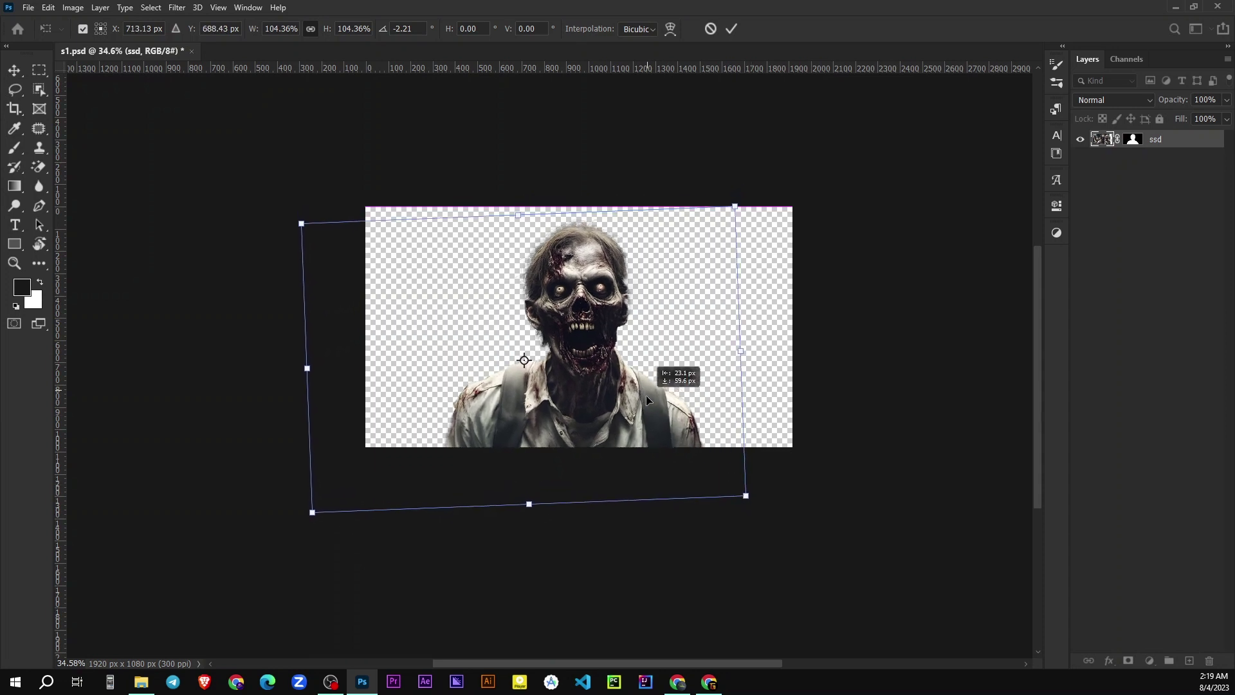
pyautogui.press('Return')
pyautogui.rightClick(1166, 139)
pyautogui.click(1072, 300)
# - Duplicate the zombie layer and place the copy left of the original
pyautogui.moveTo(582, 291); pyautogui.dragTo(457, 293)
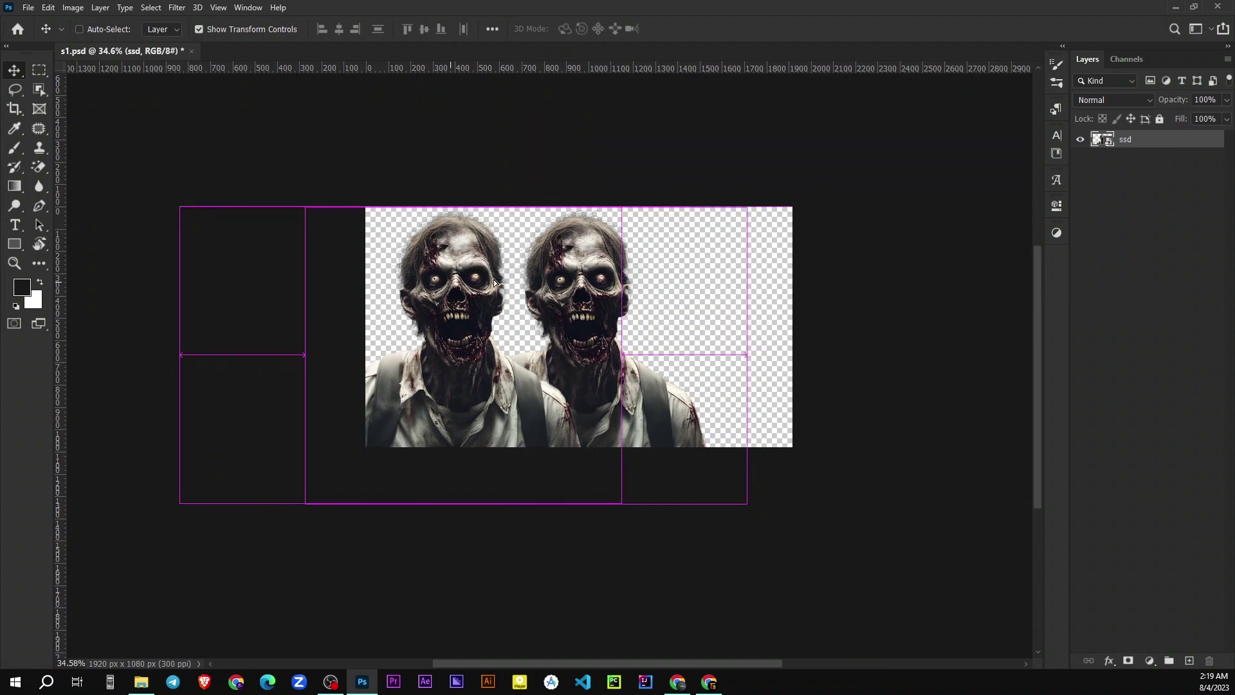
pyautogui.moveTo(603, 375); pyautogui.dragTo(972, 355)
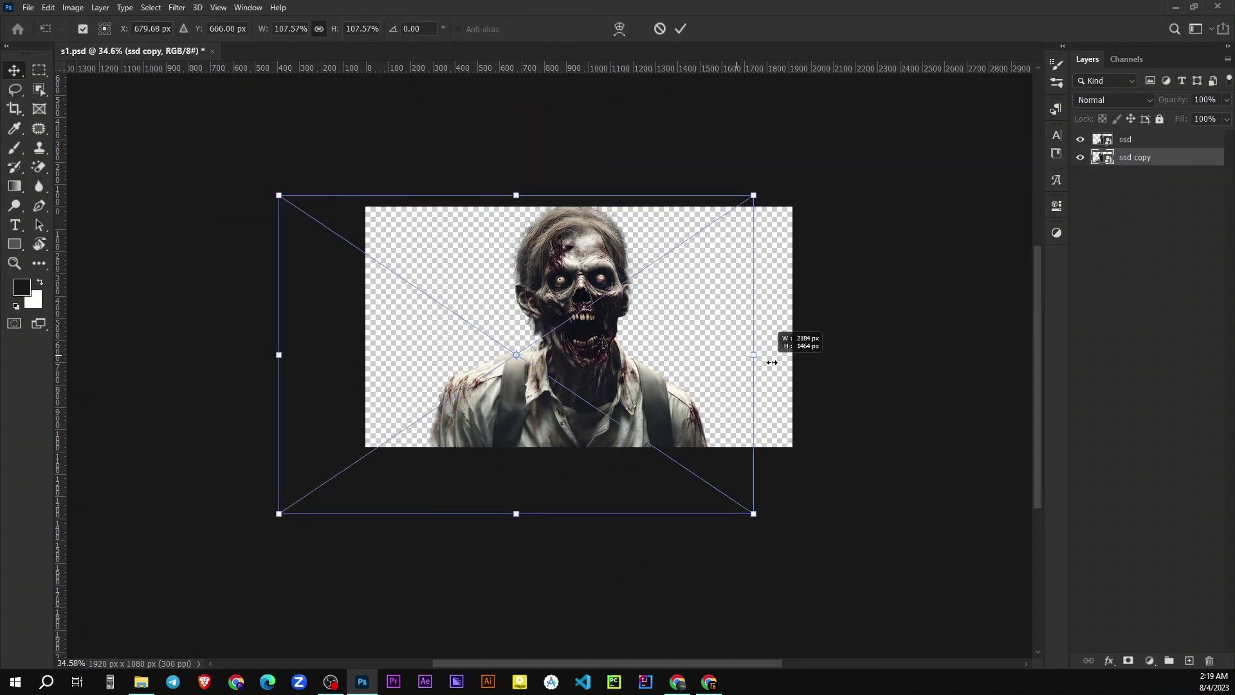
pyautogui.moveTo(300, 356); pyautogui.dragTo(152, 354)
pyautogui.scroll(-2, 508, 361)
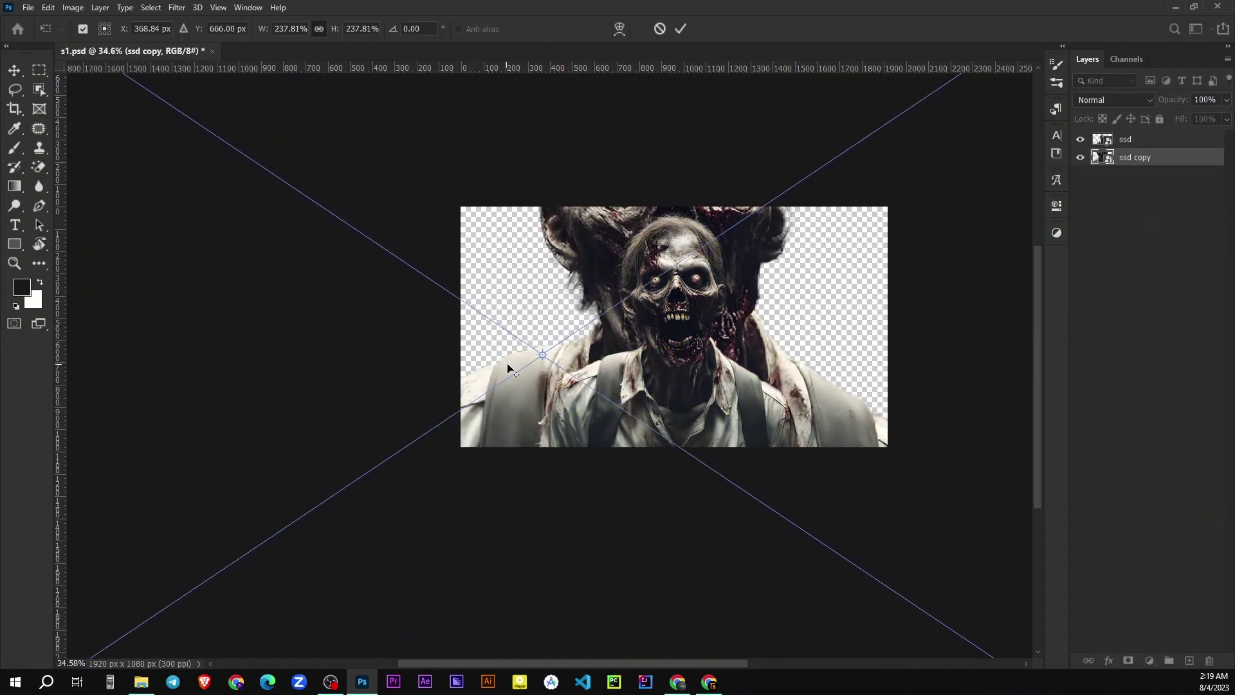
pyautogui.scroll(-1, 507, 361)
pyautogui.moveTo(586, 199); pyautogui.dragTo(586, 261)
pyautogui.scroll(2, 692, 372)
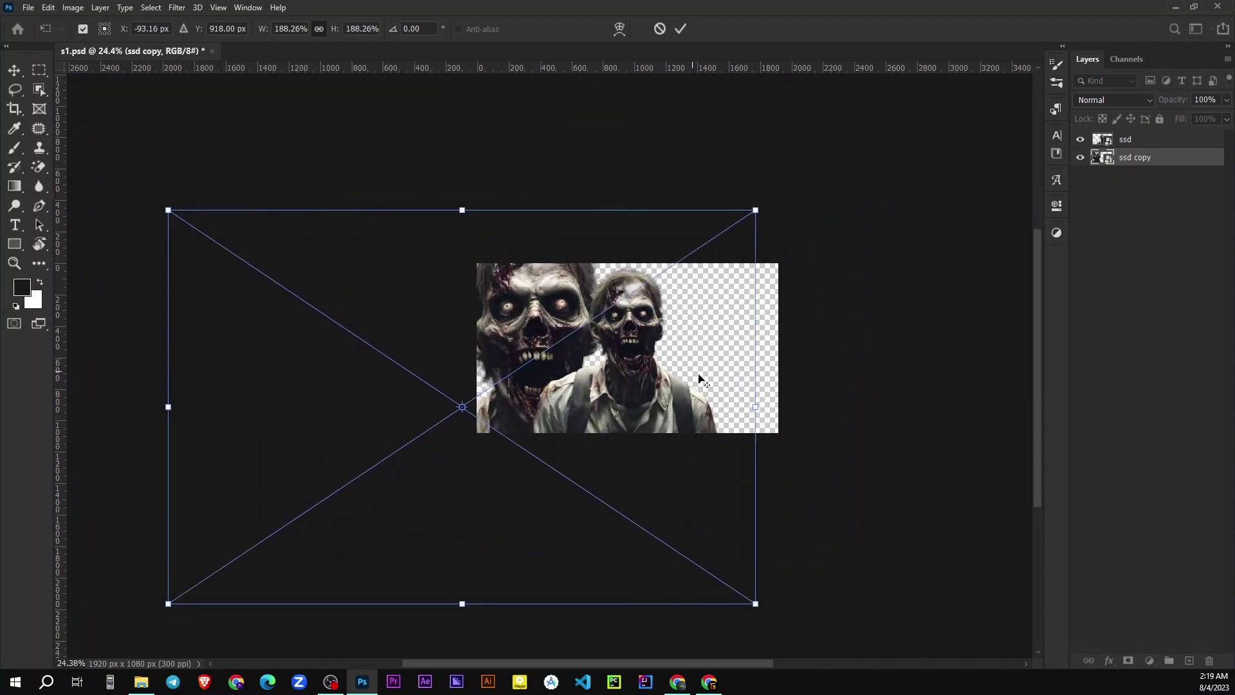
pyautogui.scroll(1, 693, 372)
# - Enlarge the copied zombie to about 294% and position the giant face behind it
pyautogui.moveTo(768, 419)
pyautogui.mouseDown()
pyautogui.moveTo(831, 435)
pyautogui.moveTo(793, 421)
pyautogui.mouseUp()
pyautogui.scroll(-2, 681, 283)
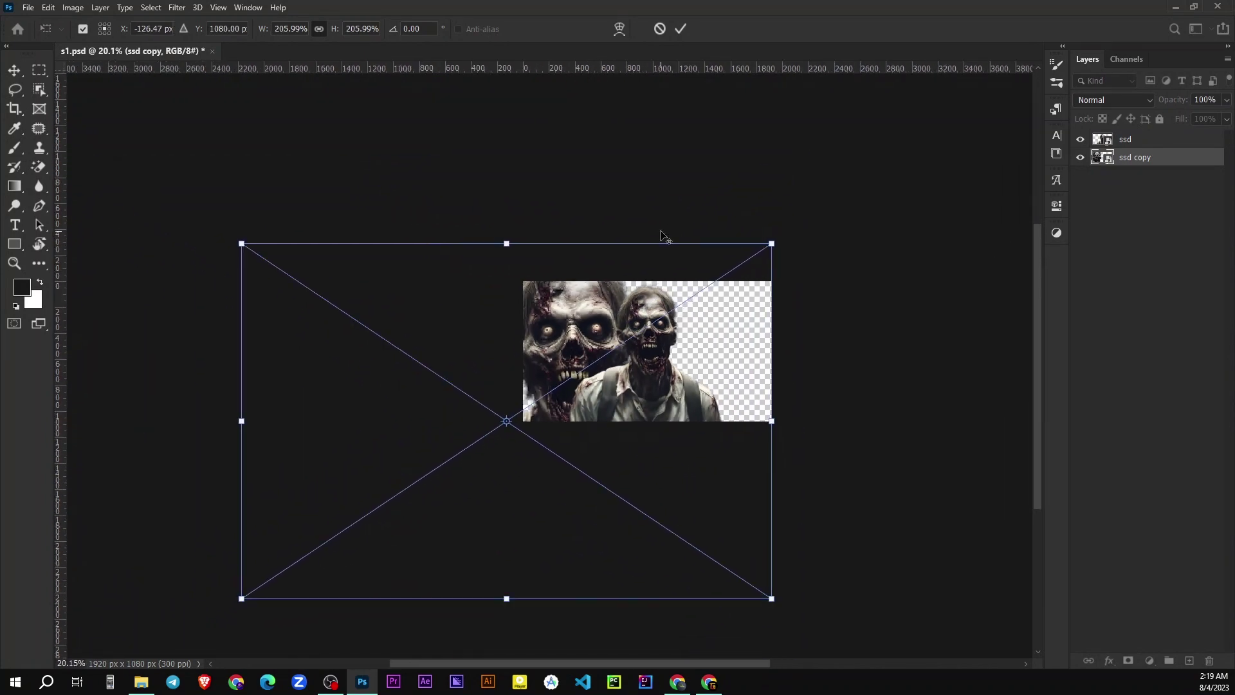
pyautogui.scroll(-1, 682, 283)
pyautogui.moveTo(746, 507)
pyautogui.mouseDown()
pyautogui.moveTo(827, 561)
pyautogui.moveTo(811, 581)
pyautogui.mouseUp()
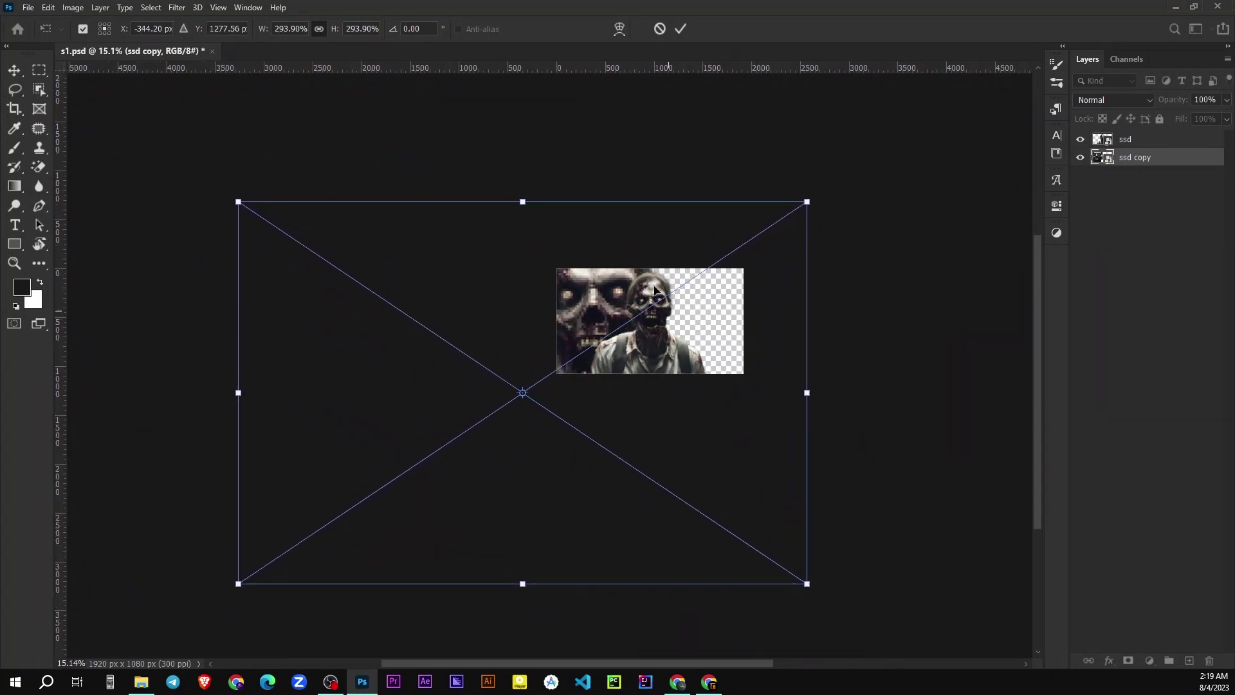
pyautogui.scroll(1, 672, 111)
pyautogui.click(681, 36)
pyautogui.scroll(2, 656, 296)
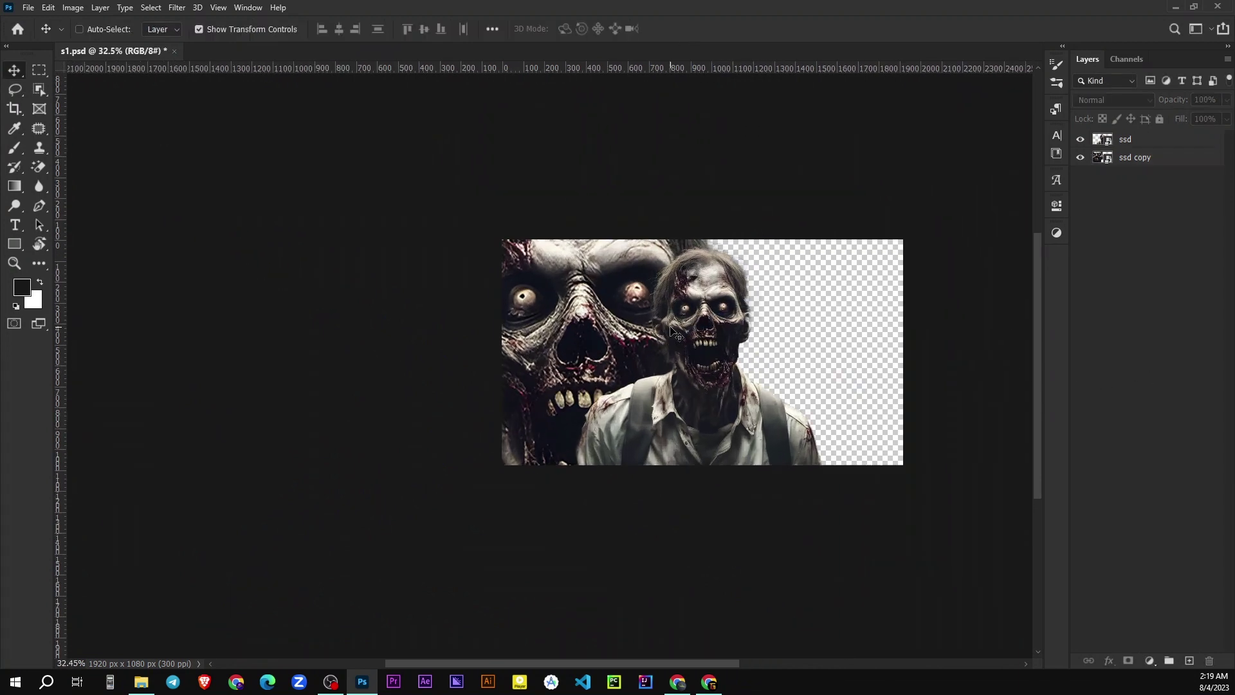
pyautogui.moveTo(652, 296); pyautogui.dragTo(727, 268)
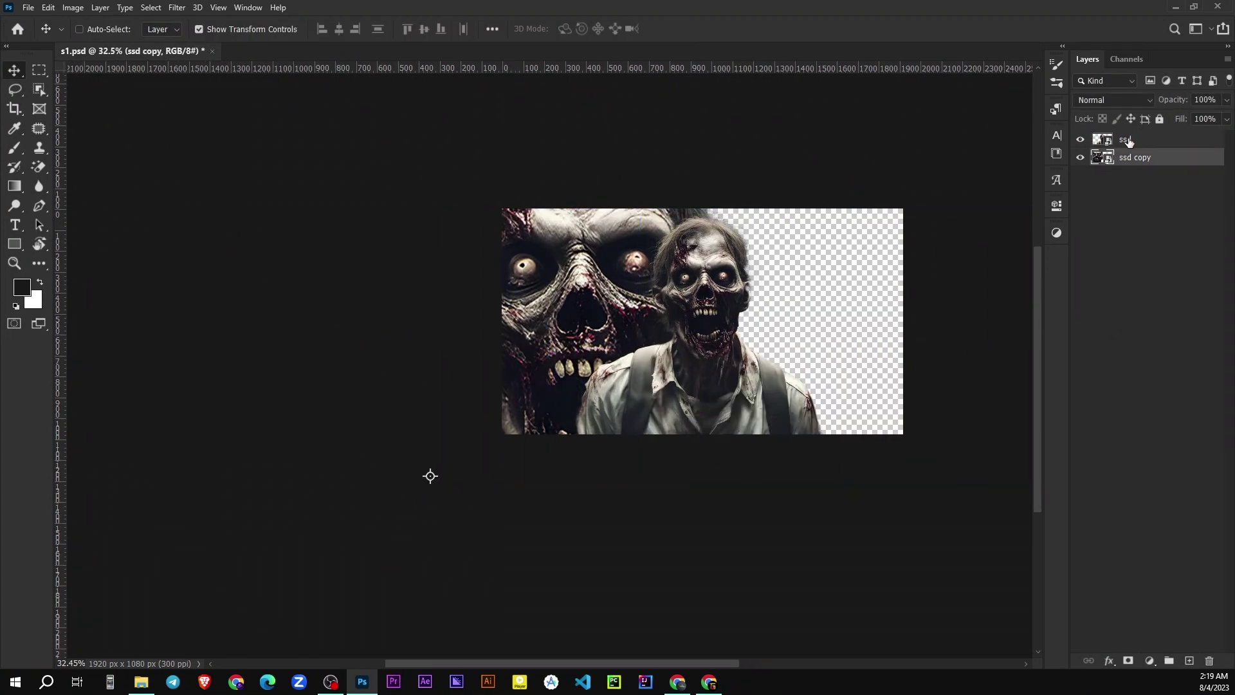
# - Undo the extra duplicate and copy the giant face onto the right side
pyautogui.hotkey('ctrl', 'z')
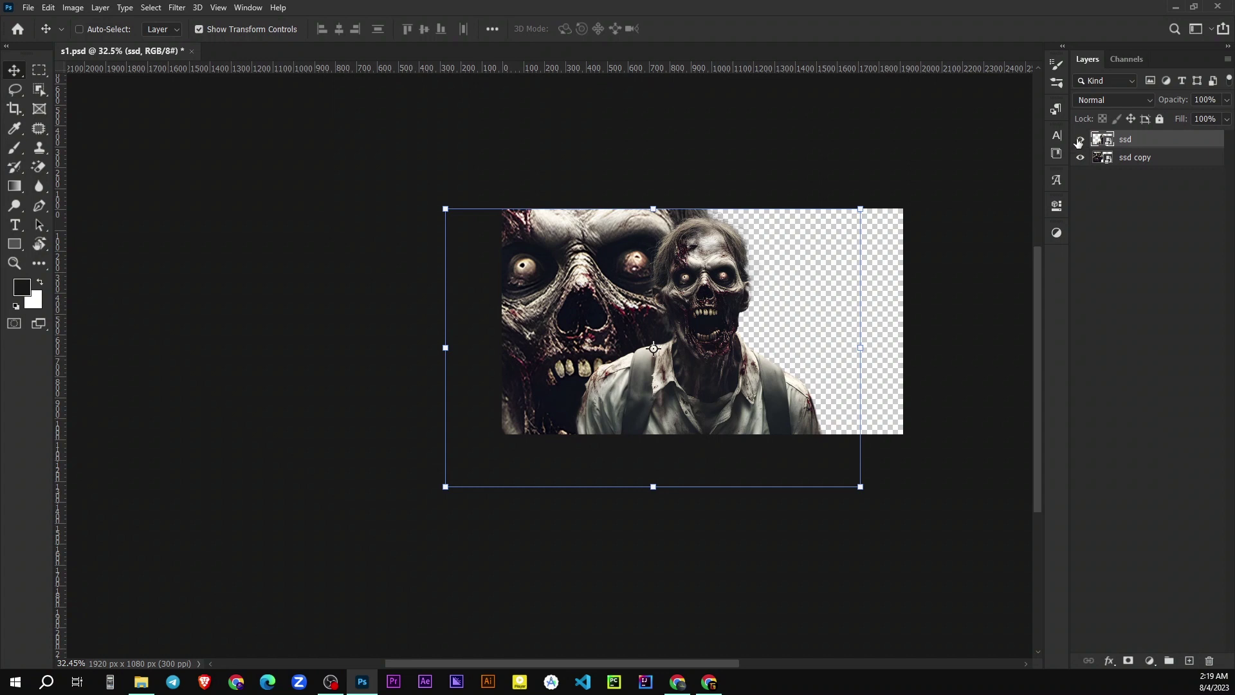
pyautogui.click(1107, 162)
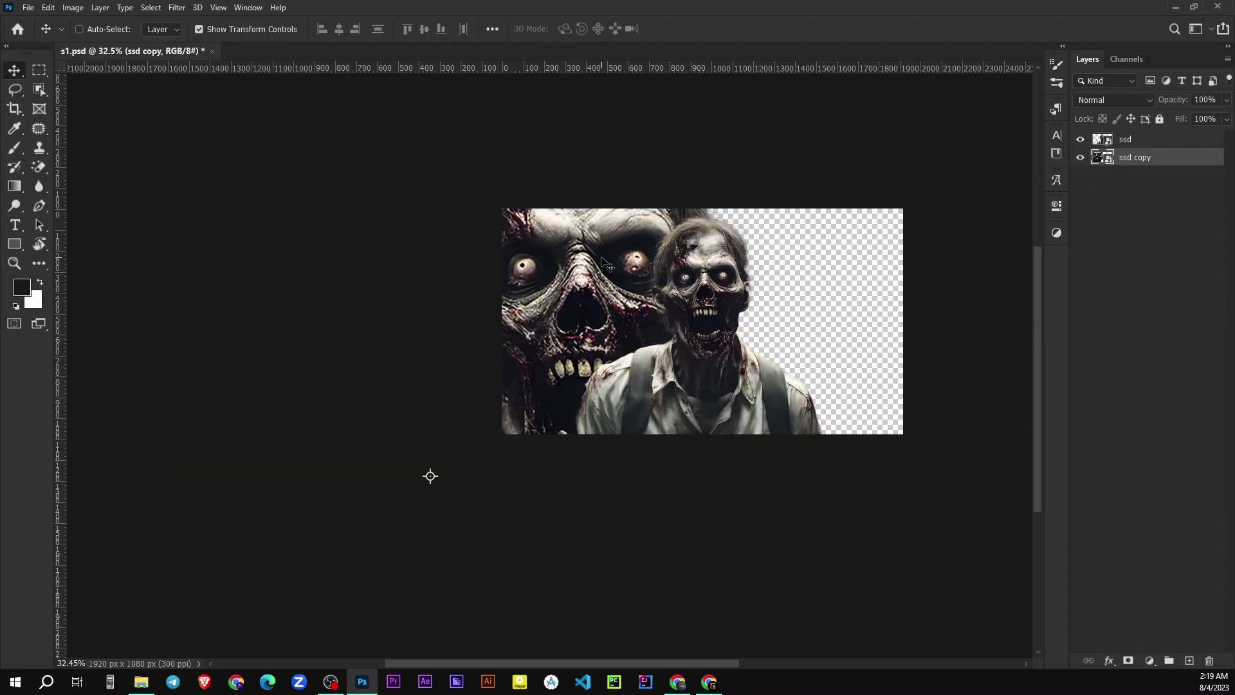
pyautogui.moveTo(604, 264); pyautogui.dragTo(857, 264)
pyautogui.click(1141, 211)
# - Group the two face copies, stamp the visible faces into Layer 1, and hide the group
pyautogui.click(1142, 175)
pyautogui.keyDown('shift'); pyautogui.click(1142, 157); pyautogui.keyUp('shift')
pyautogui.hotkey('ctrl', 'g')
pyautogui.click(1079, 139)
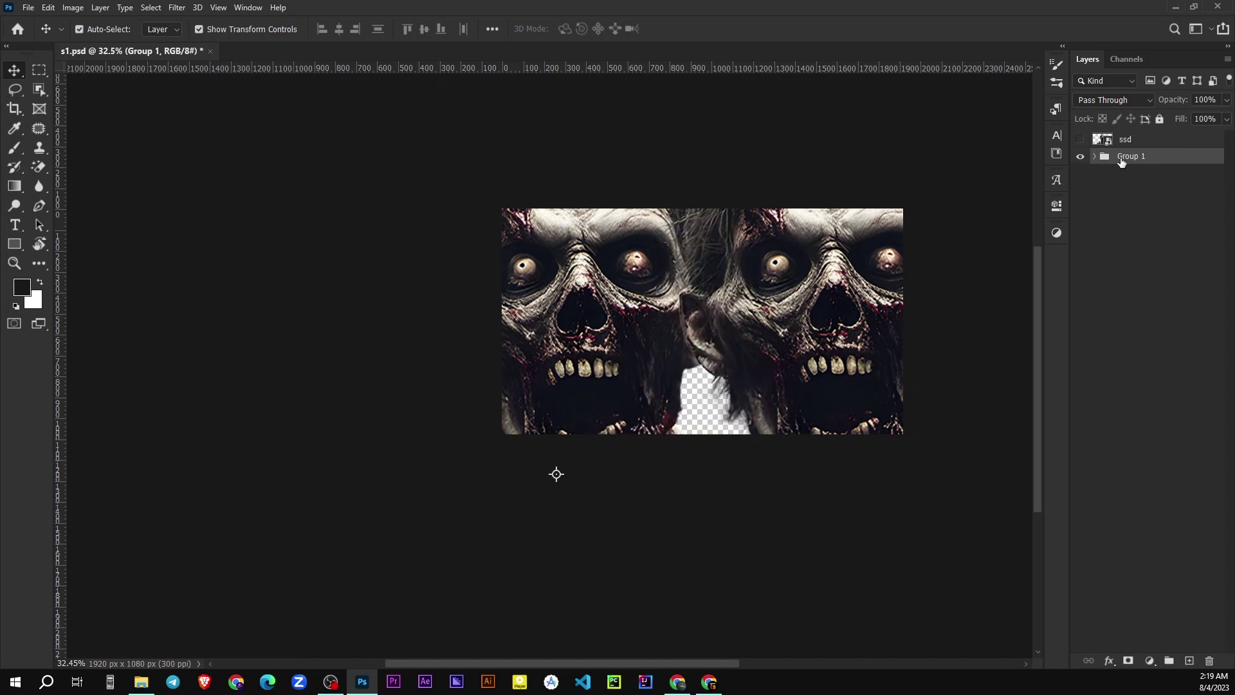
pyautogui.hotkey('ctrl', 'shift', 'alt', 'e')
pyautogui.click(1079, 139)
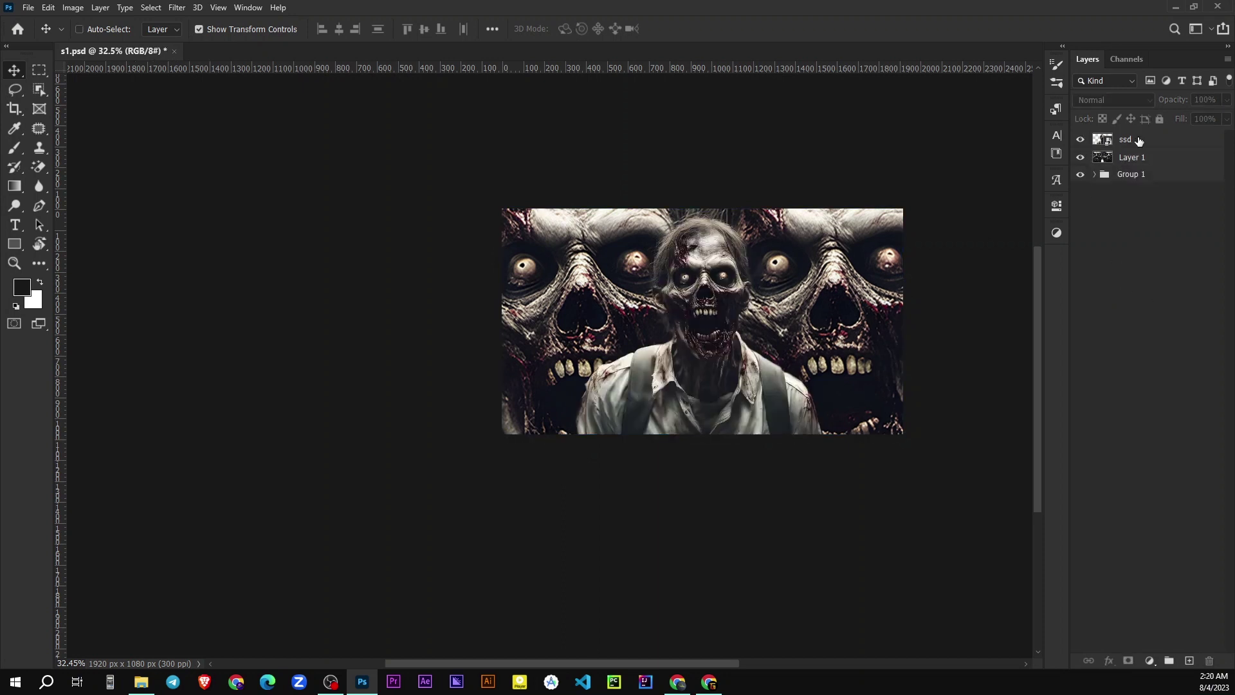
pyautogui.click(1080, 173)
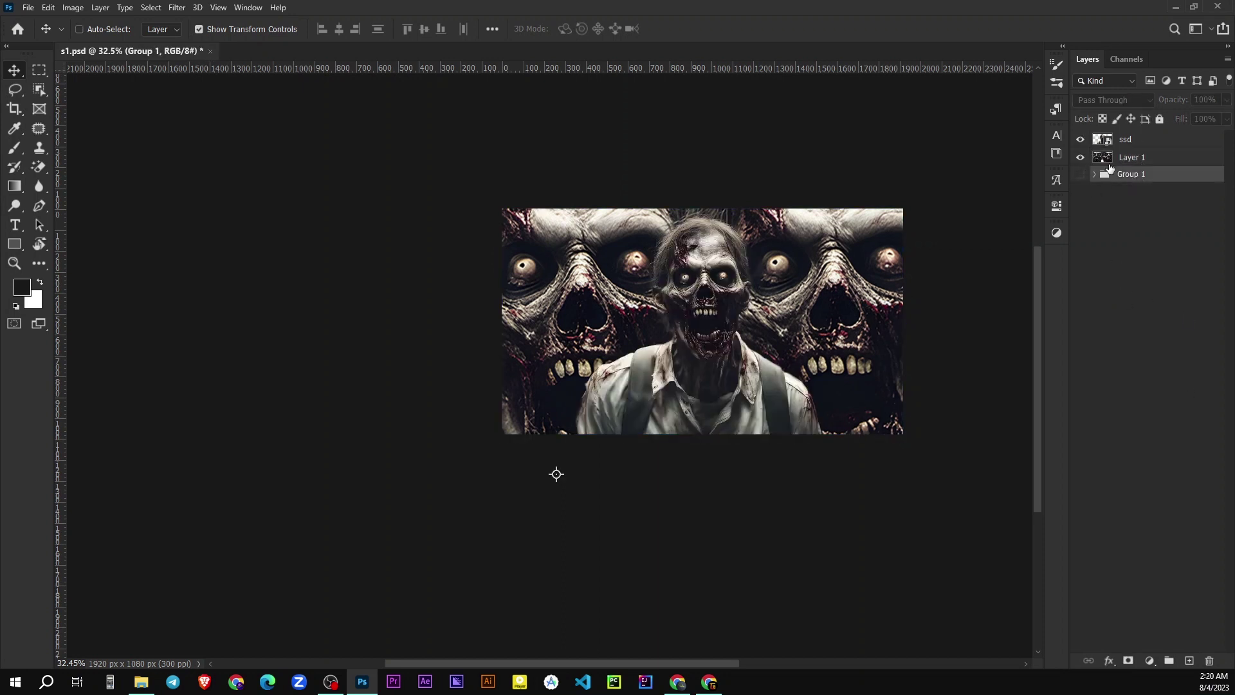
# - Apply a 19.4 px Gaussian Blur to the merged faces layer
pyautogui.click(183, 9)
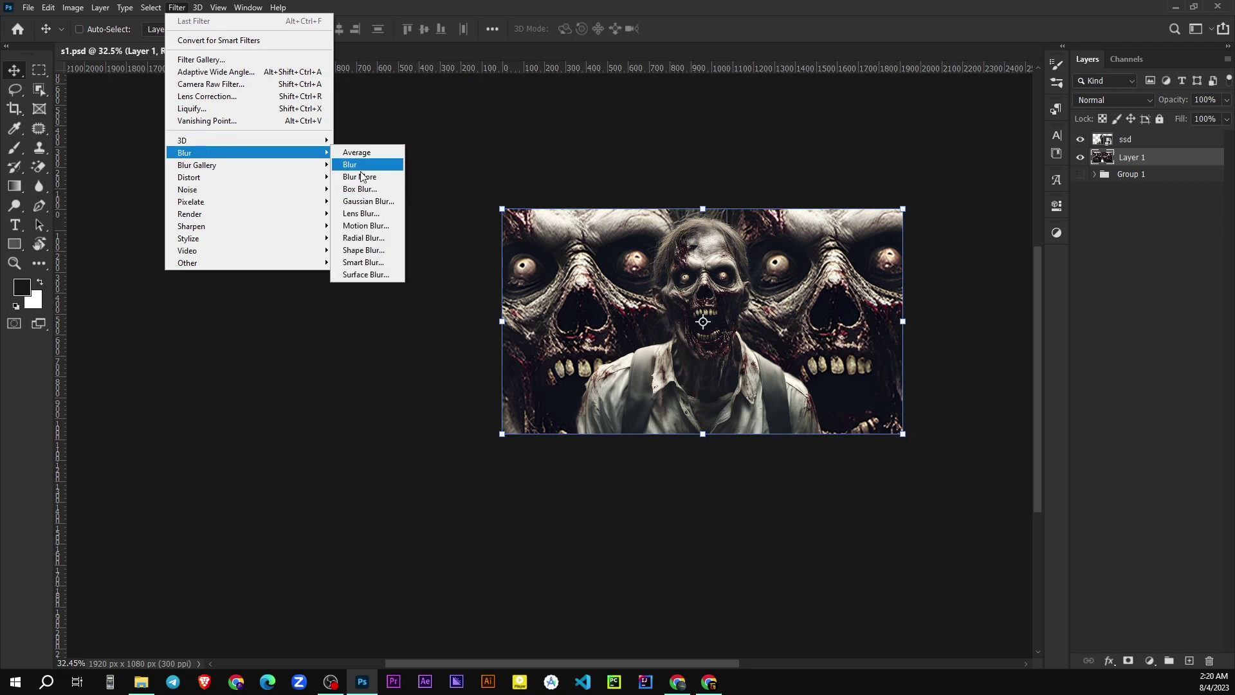
pyautogui.click(367, 200)
pyautogui.moveTo(885, 531); pyautogui.dragTo(880, 532)
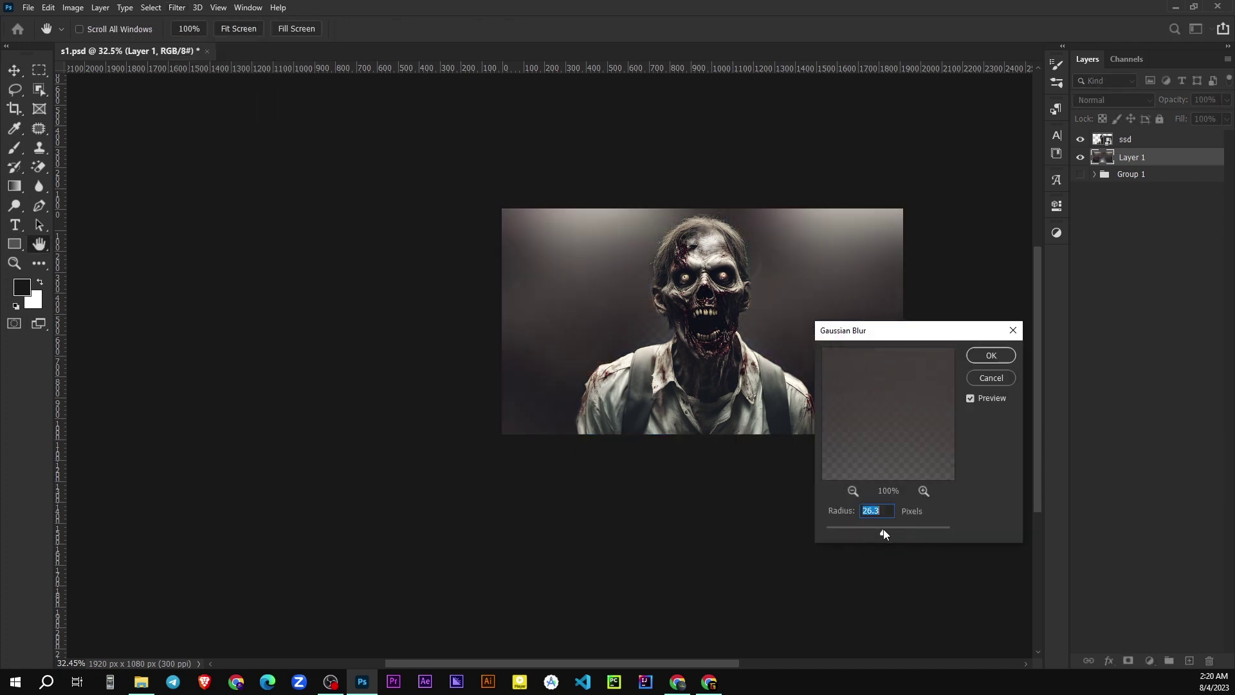
pyautogui.click(991, 356)
pyautogui.click(1132, 173)
pyautogui.click(1148, 660)
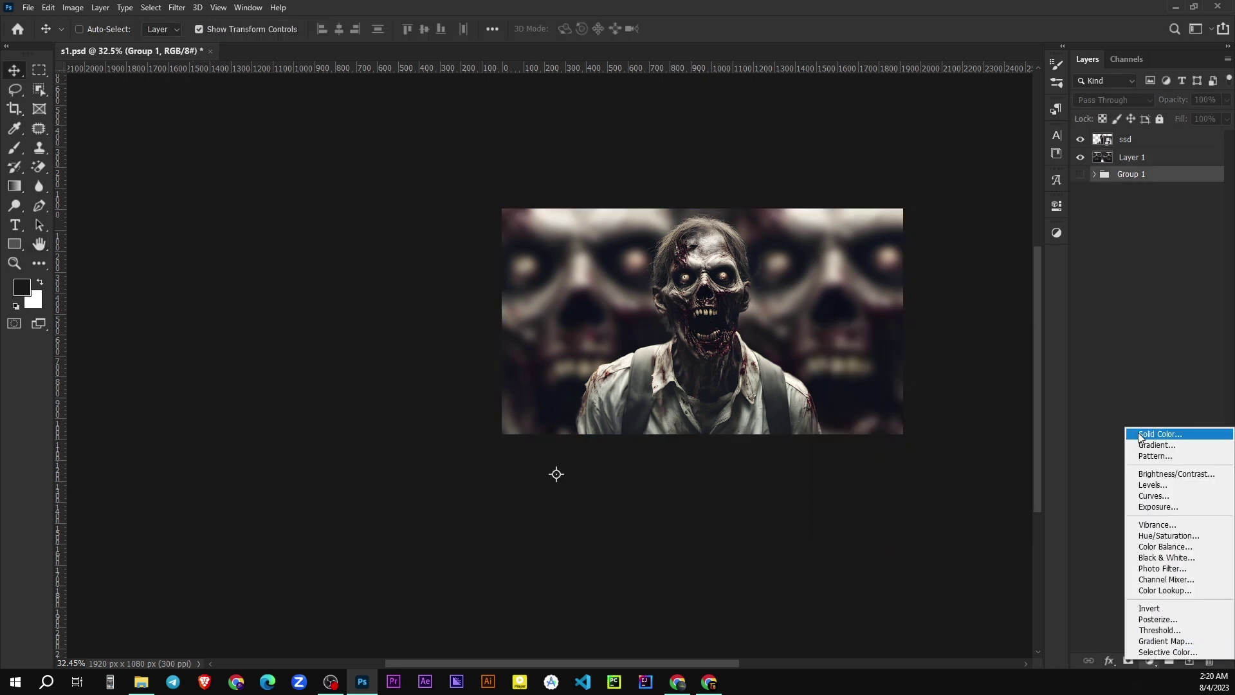
# - Add a Solid Color fill layer in dark red (6b0202)
pyautogui.click(1159, 434)
pyautogui.click(1166, 293)
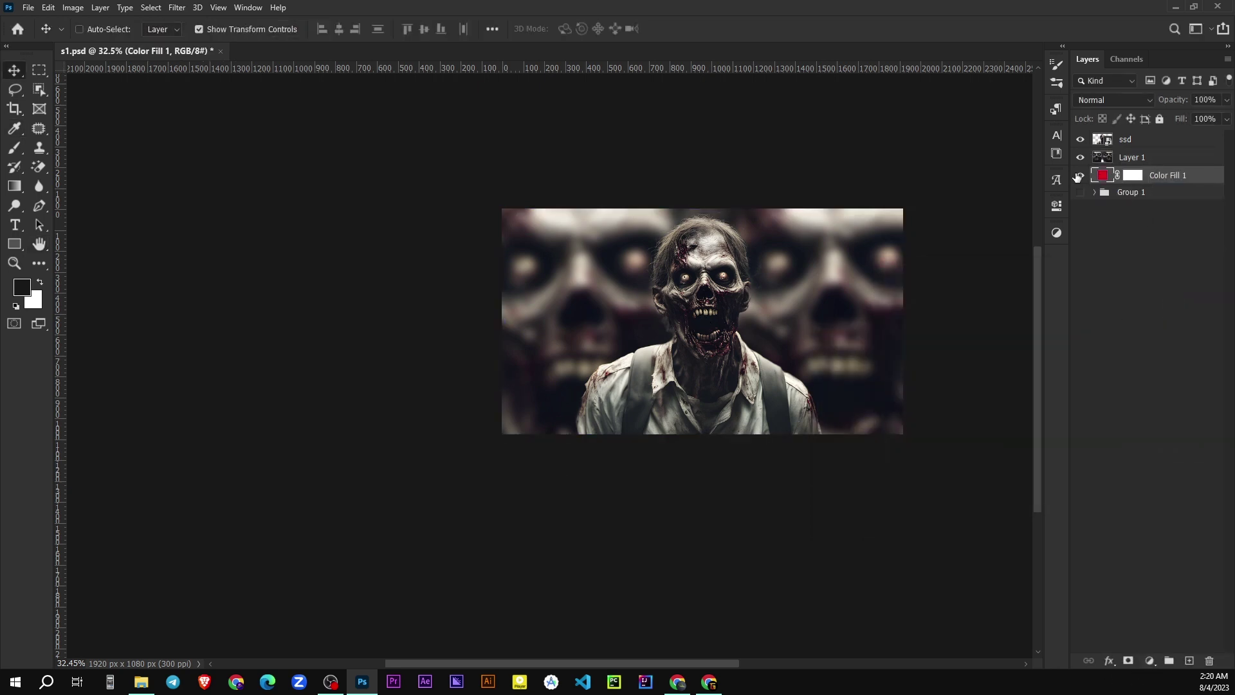
pyautogui.doubleClick(1105, 175)
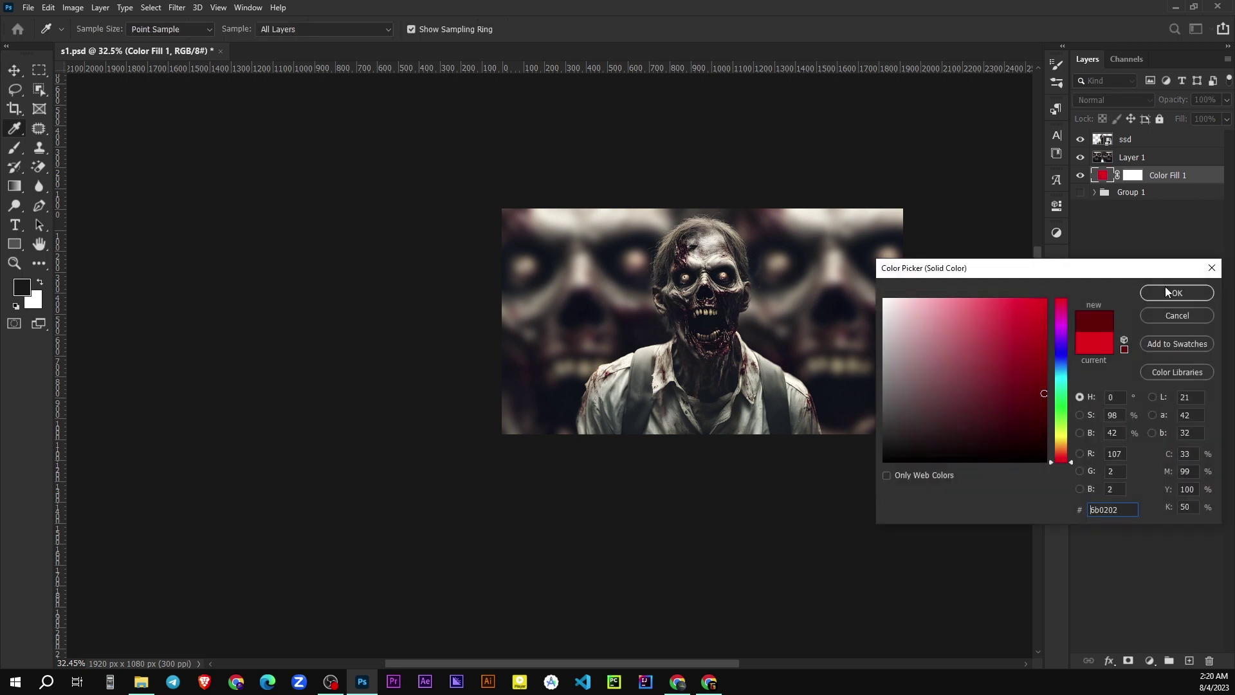
pyautogui.click(1203, 293)
# - Lower the blurred faces layer's opacity to 79%
pyautogui.click(1132, 157)
pyautogui.click(1225, 99)
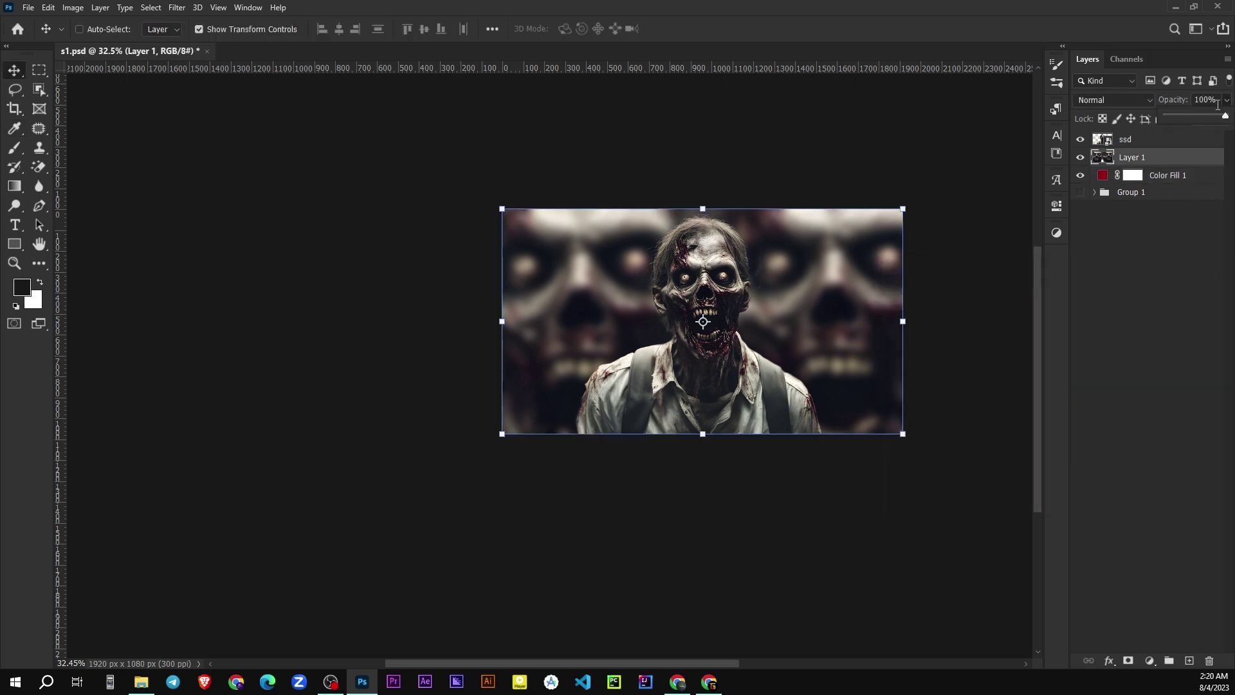
pyautogui.moveTo(1225, 117); pyautogui.dragTo(1214, 118)
pyautogui.rightClick(1132, 139)
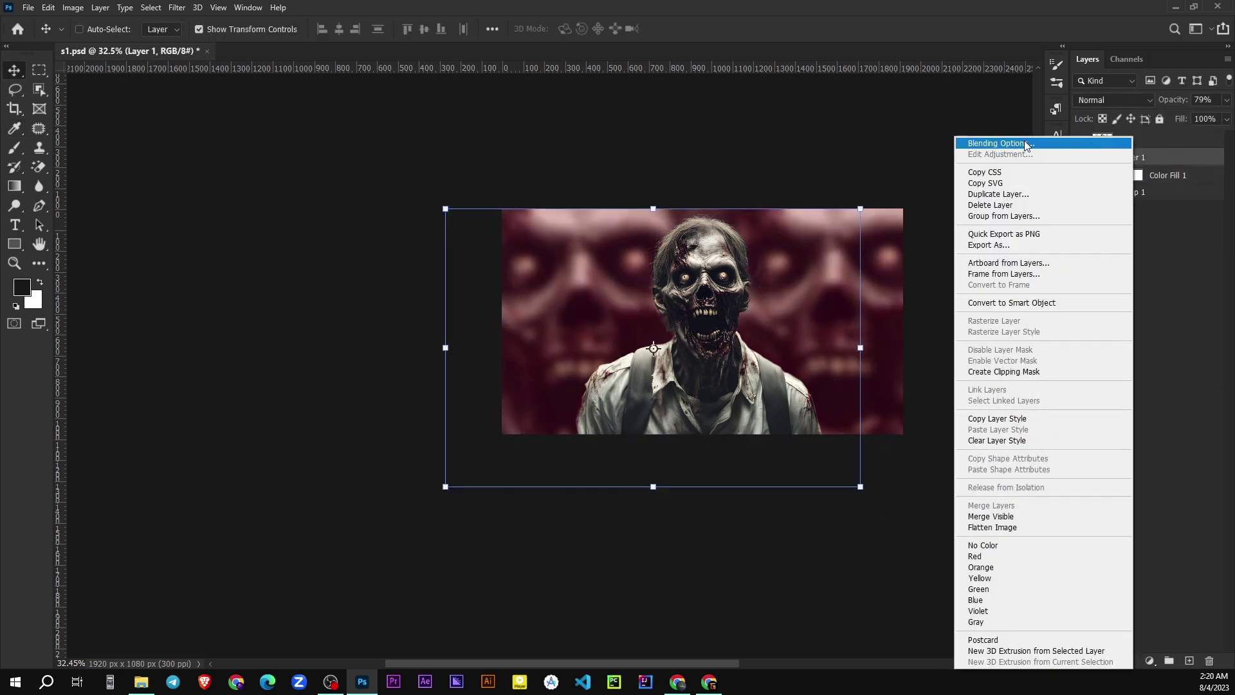
pyautogui.click(1001, 143)
pyautogui.moveTo(772, 85); pyautogui.dragTo(944, 102)
pyautogui.moveTo(742, 354); pyautogui.dragTo(551, 369)
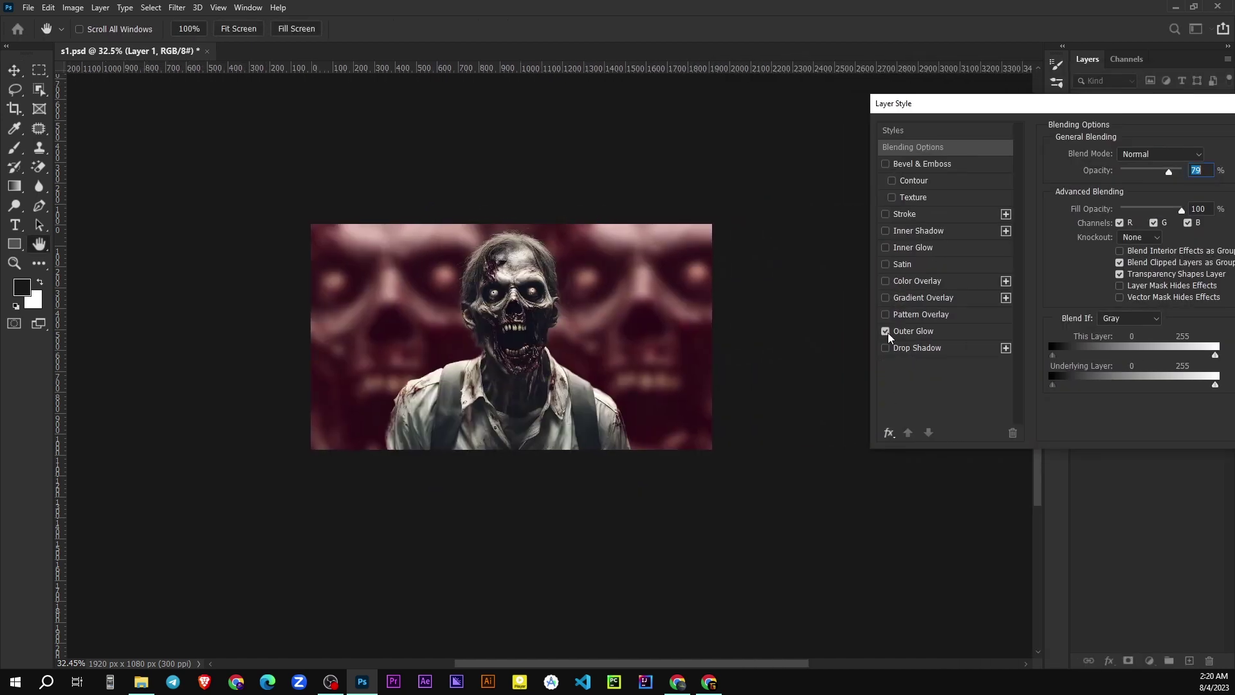
pyautogui.click(916, 331)
pyautogui.moveTo(1044, 104); pyautogui.dragTo(948, 130)
pyautogui.click(990, 232)
pyautogui.click(970, 320)
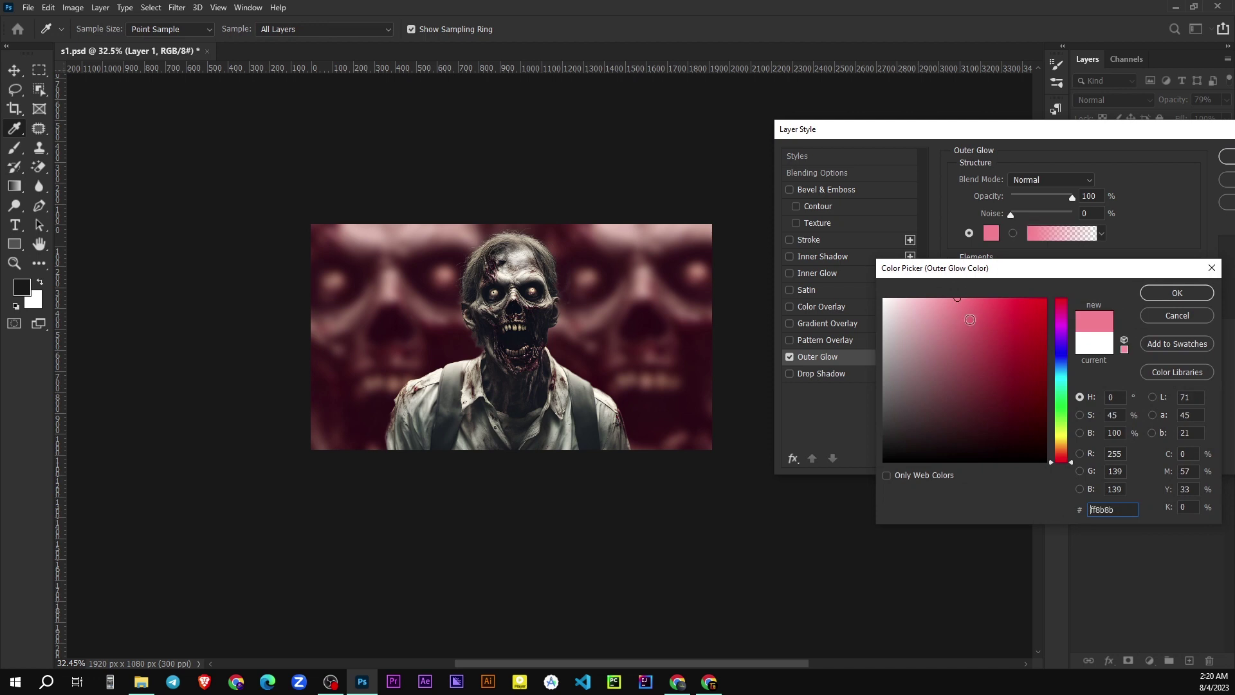
pyautogui.press('Return')
pyautogui.click(1022, 309)
pyautogui.moveTo(1021, 292); pyautogui.dragTo(1027, 292)
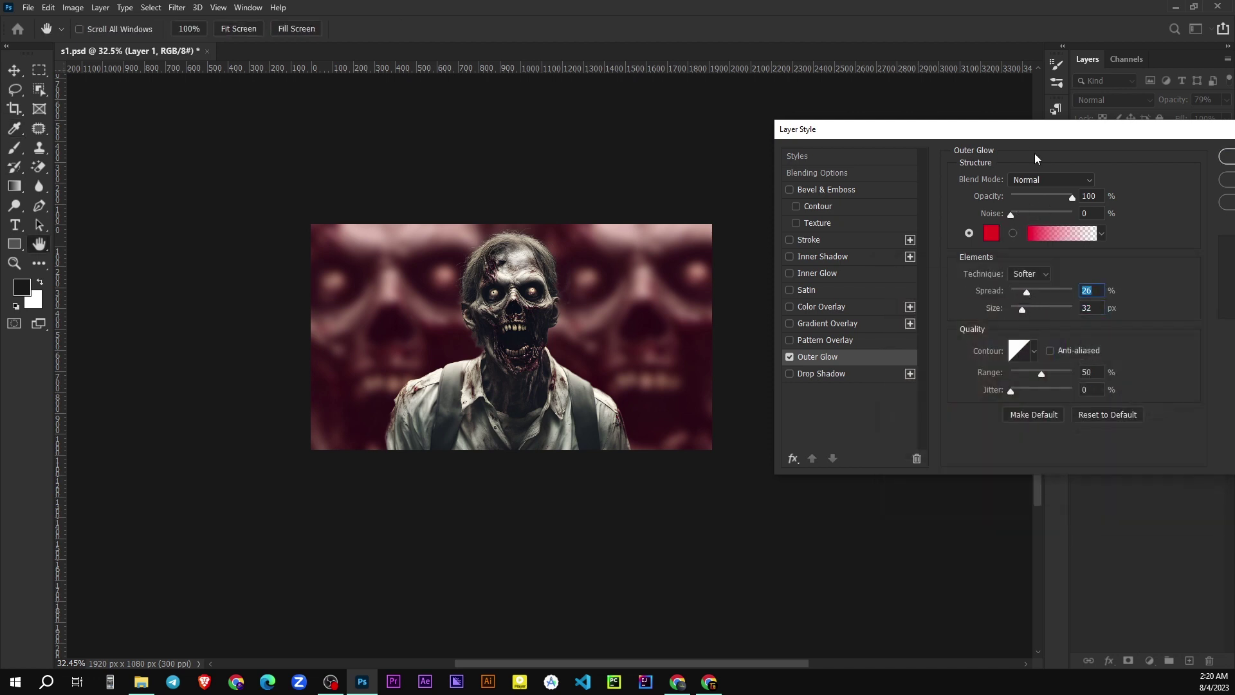
pyautogui.moveTo(1036, 129); pyautogui.dragTo(765, 130)
pyautogui.click(1020, 180)
pyautogui.rightClick(1125, 139)
pyautogui.click(965, 130)
pyautogui.moveTo(725, 140); pyautogui.dragTo(922, 201)
pyautogui.click(715, 418)
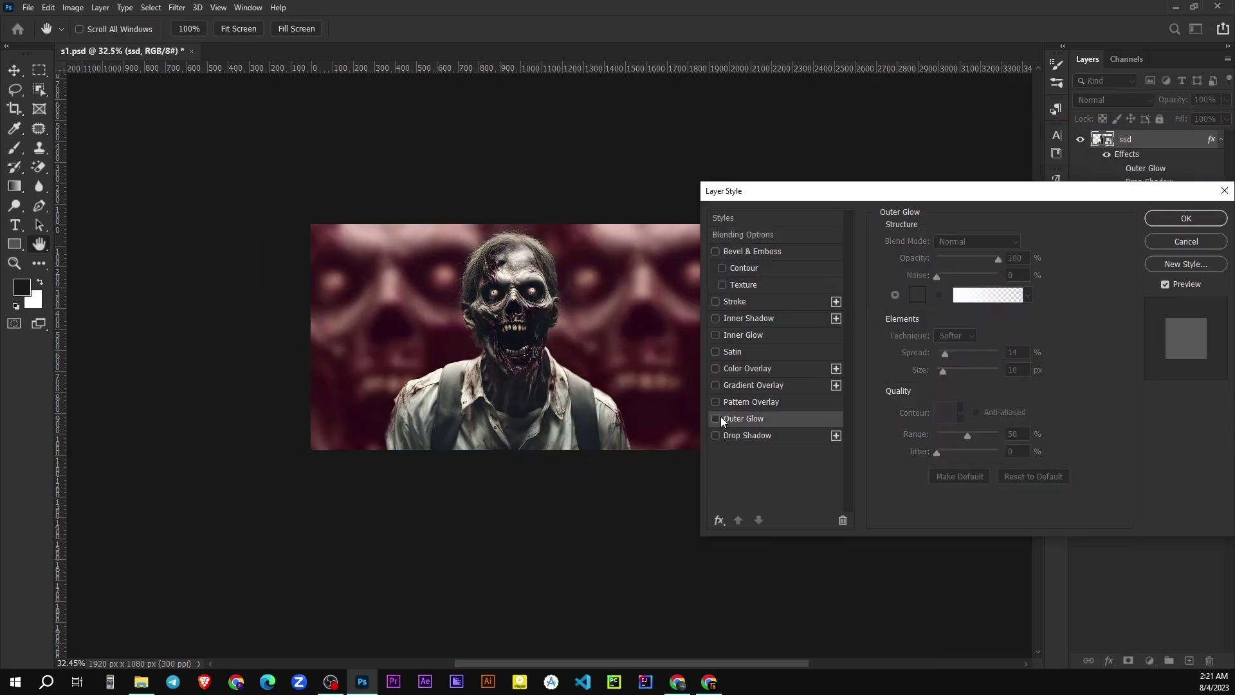
pyautogui.click(1185, 241)
pyautogui.press('v')
pyautogui.scroll(3, 454, 278)
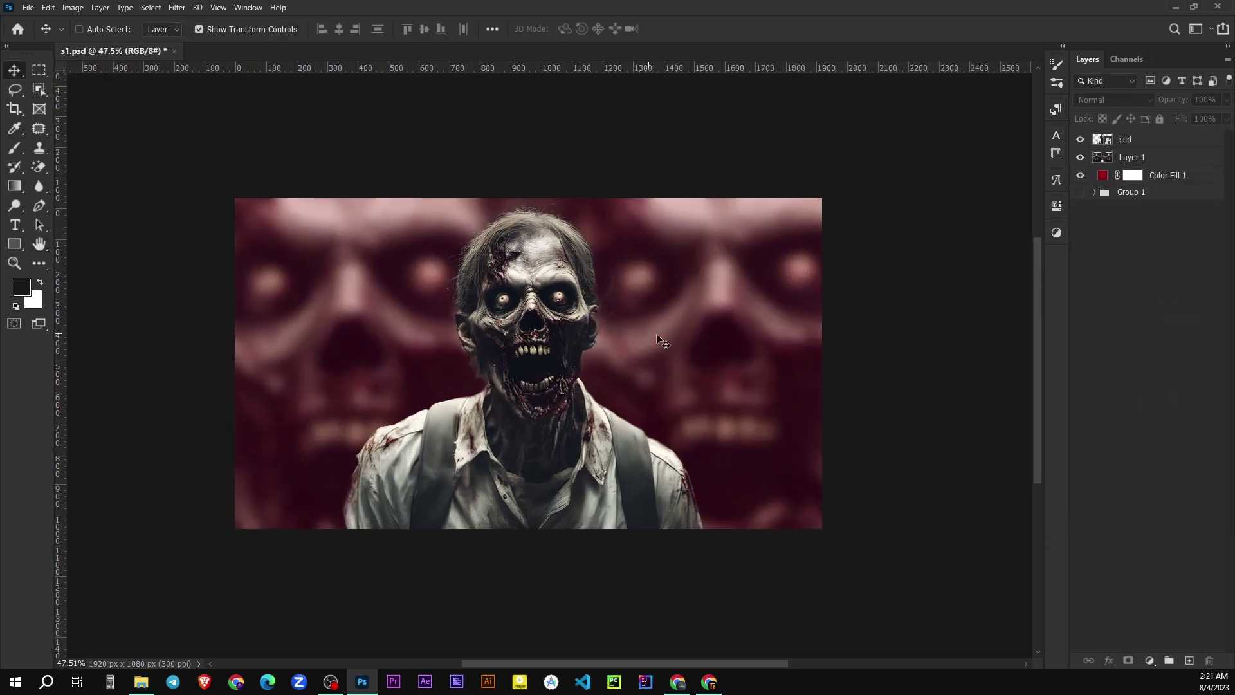
# - Load the ssd layer's outline and copy the zombie onto its own layer
pyautogui.keyDown('ctrl'); pyautogui.click(1103, 142); pyautogui.keyUp('ctrl')
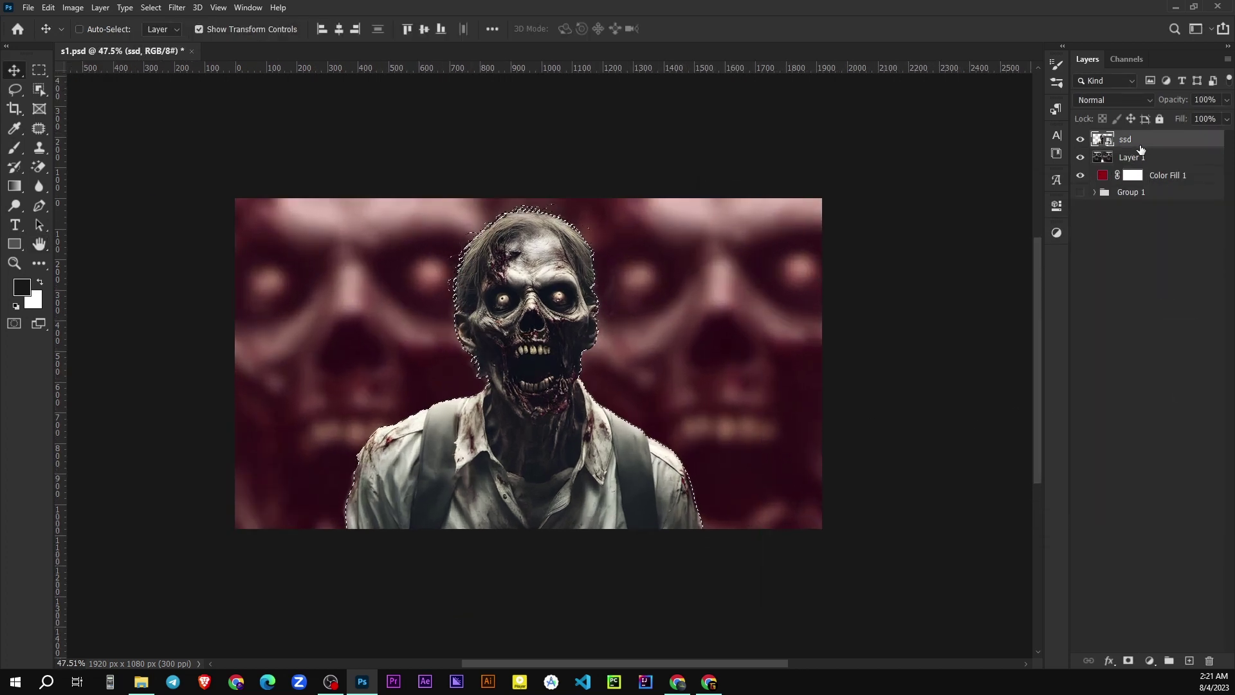
pyautogui.hotkey('ctrl', 'j')
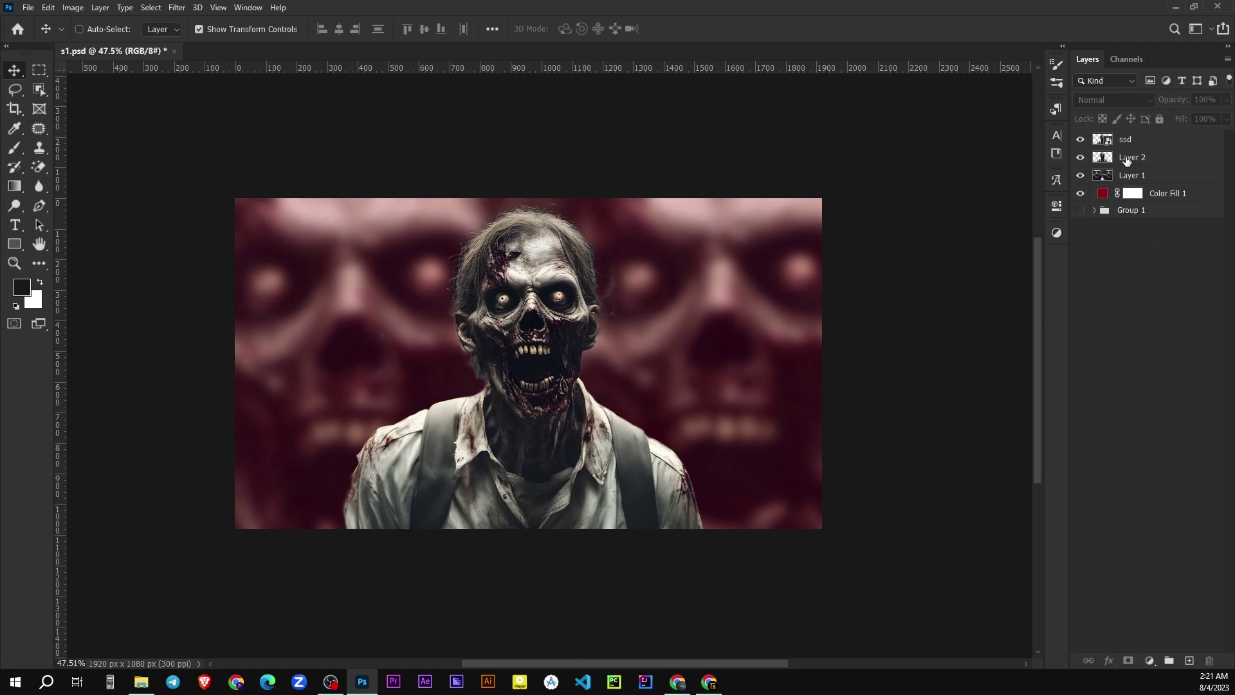
pyautogui.rightClick(1126, 161)
pyautogui.click(1097, 148)
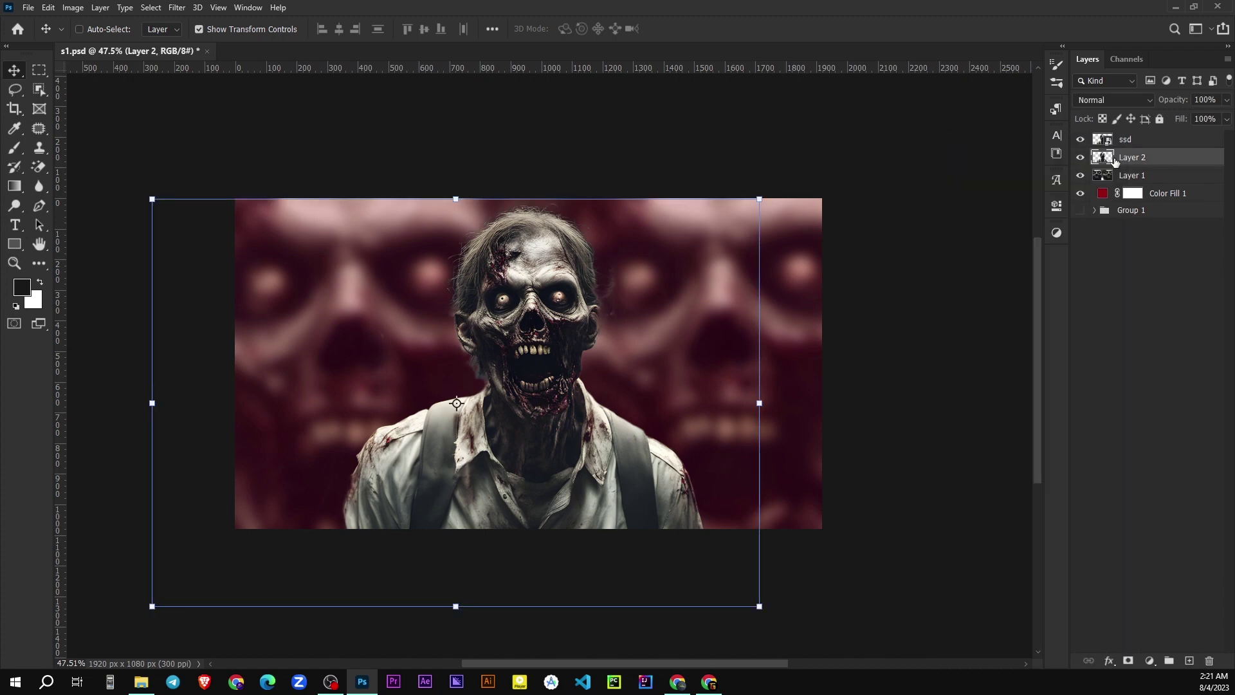
# - Try an outer glow on the zombie copy, then close without keeping it
pyautogui.rightClick(1149, 166)
pyautogui.click(1087, 144)
pyautogui.click(712, 422)
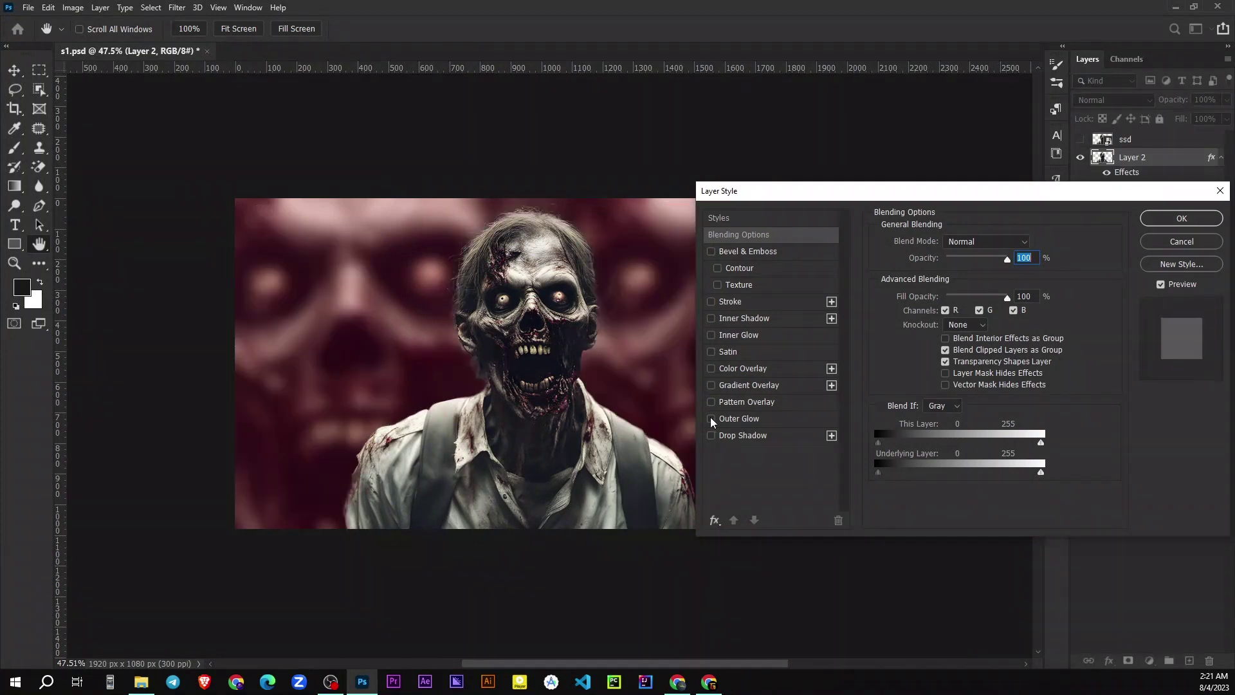
pyautogui.click(1165, 243)
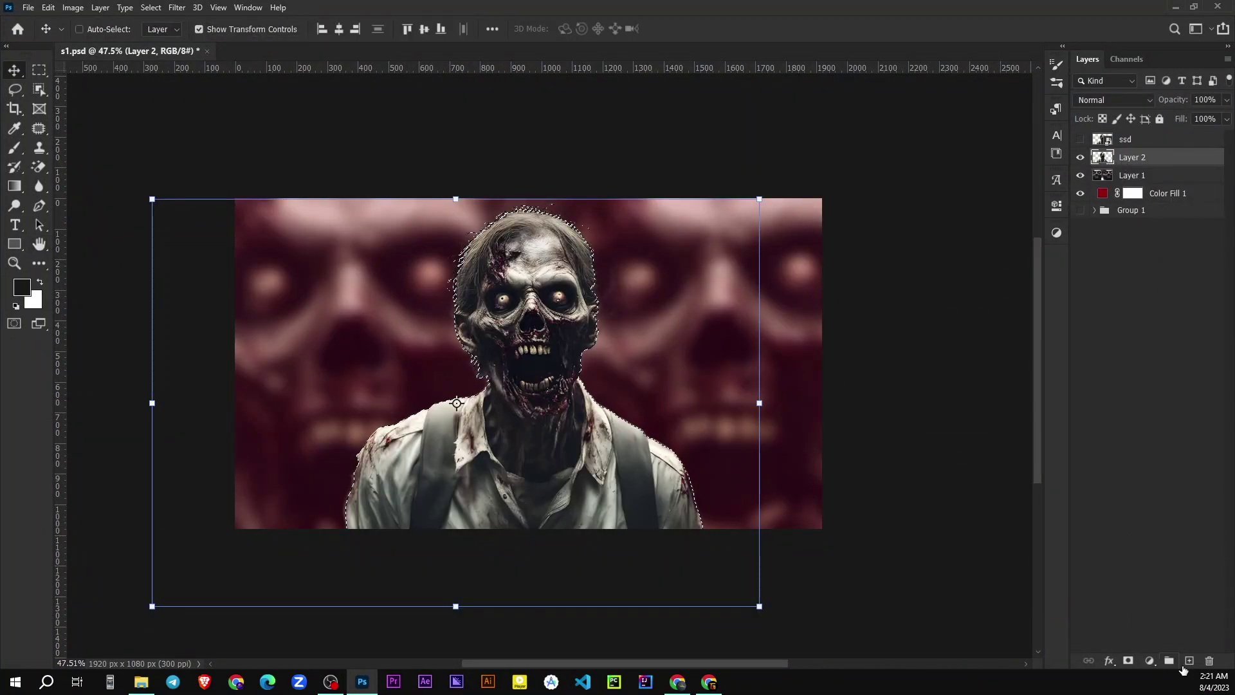
# - Add a new empty layer and begin painting black inside the zombie selection
pyautogui.click(1189, 660)
pyautogui.click(14, 147)
pyautogui.moveTo(521, 250)
pyautogui.mouseDown()
pyautogui.moveTo(496, 262)
pyautogui.moveTo(441, 413)
pyautogui.moveTo(566, 273)
pyautogui.mouseUp()
# - Set the foreground colour to black and fill the rest of the zombie outline
pyautogui.click(14, 128)
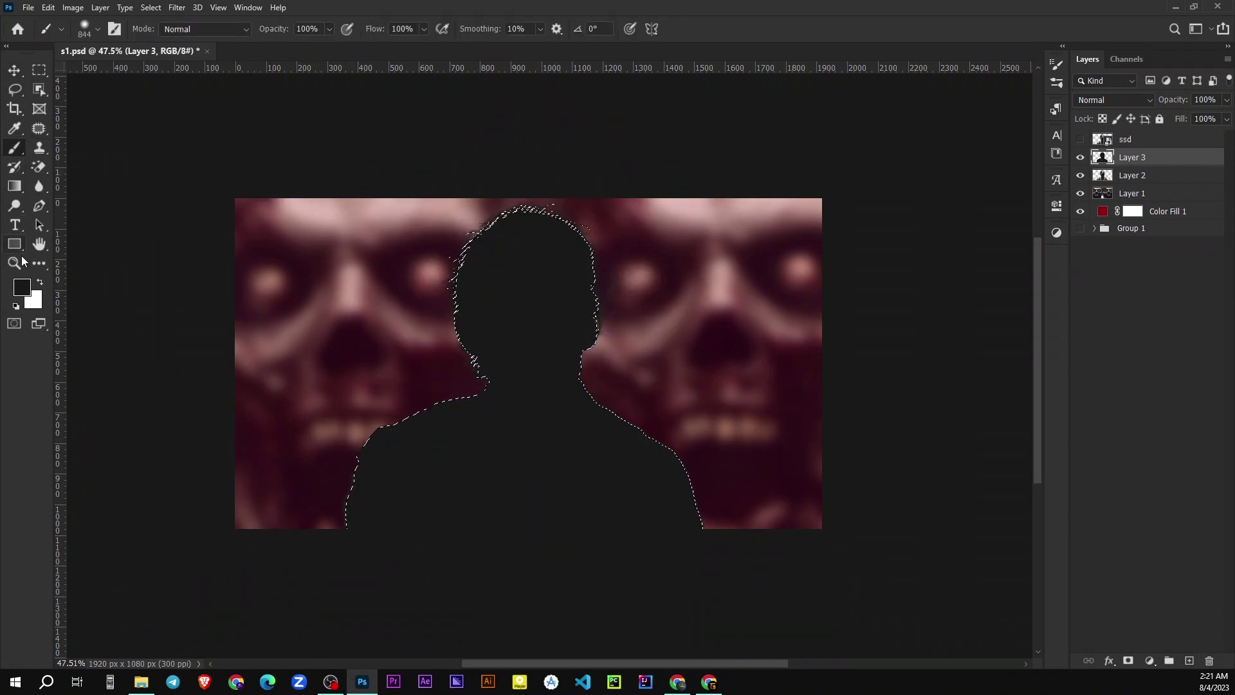
pyautogui.click(21, 287)
pyautogui.click(1176, 292)
pyautogui.press('b')
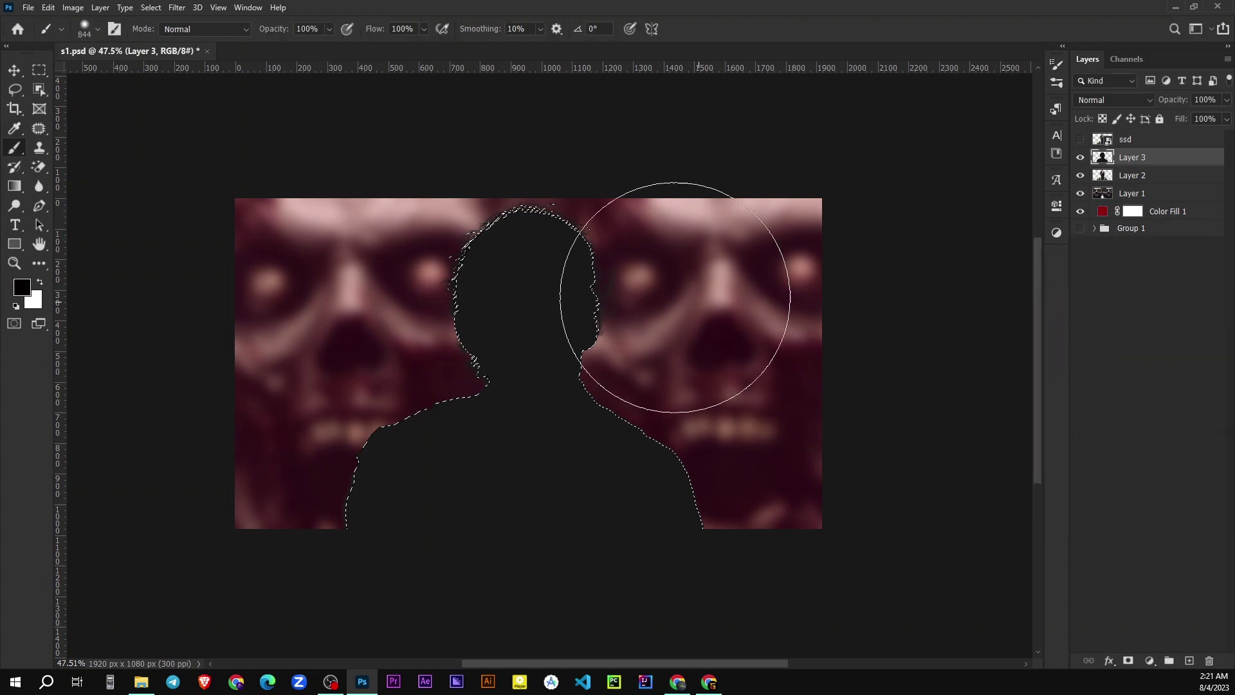
pyautogui.moveTo(681, 234); pyautogui.dragTo(551, 523)
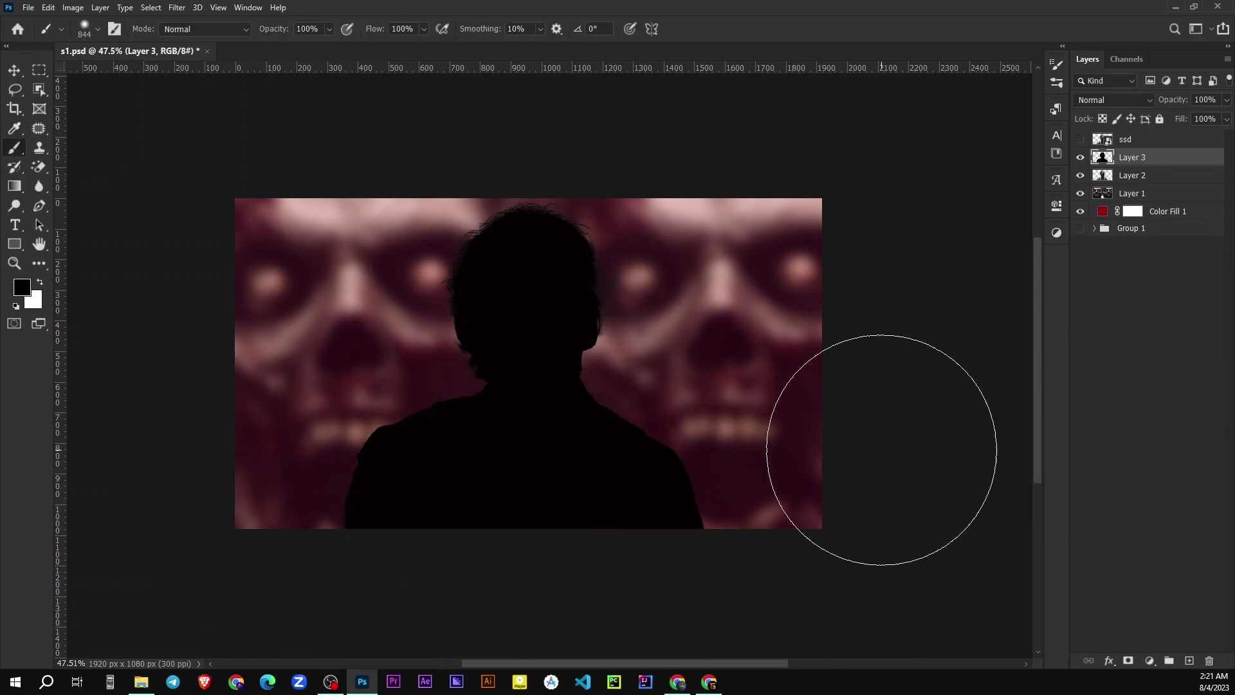
# - Deselect and move the silhouette Layer 3 below the zombie copy
pyautogui.keyDown('ctrl'); pyautogui.click(1117, 152); pyautogui.keyUp('ctrl')
pyautogui.moveTo(1133, 161)
pyautogui.mouseDown()
pyautogui.moveTo(1084, 157)
pyautogui.moveTo(1132, 184)
pyautogui.mouseUp()
pyautogui.moveTo(1131, 139); pyautogui.dragTo(1209, 661)
pyautogui.rightClick(1119, 157)
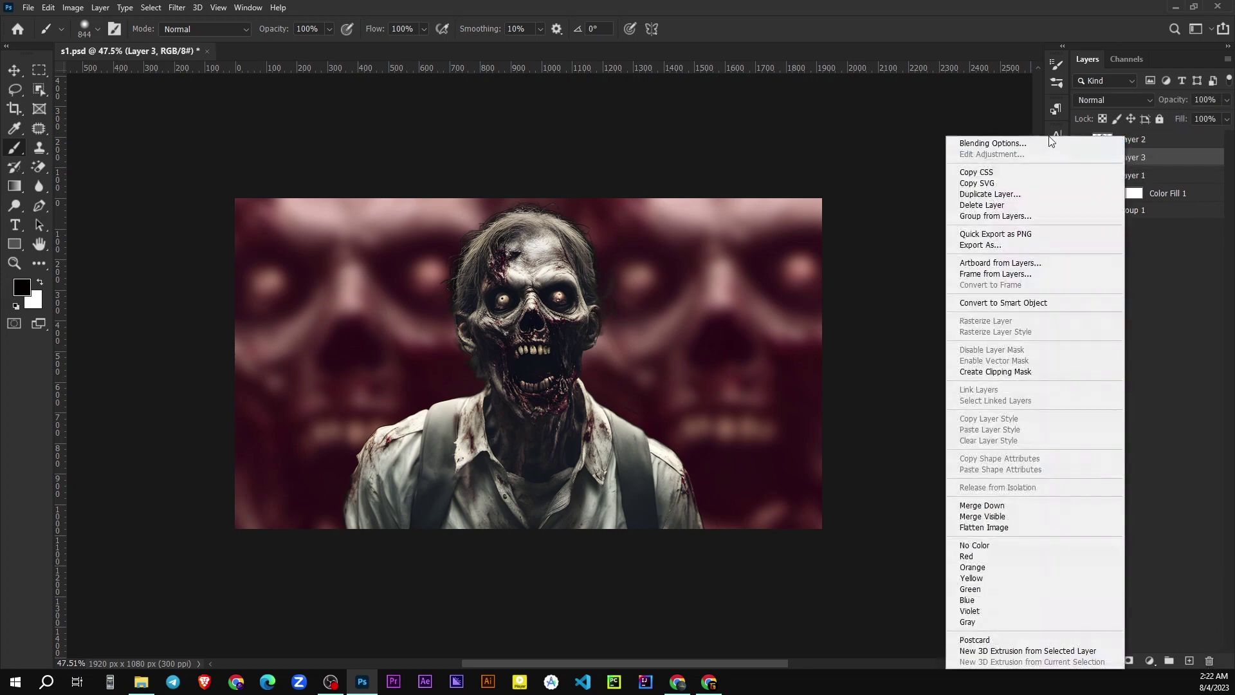
# - Give Layer 3 a Drop Shadow with size 0
pyautogui.click(1051, 143)
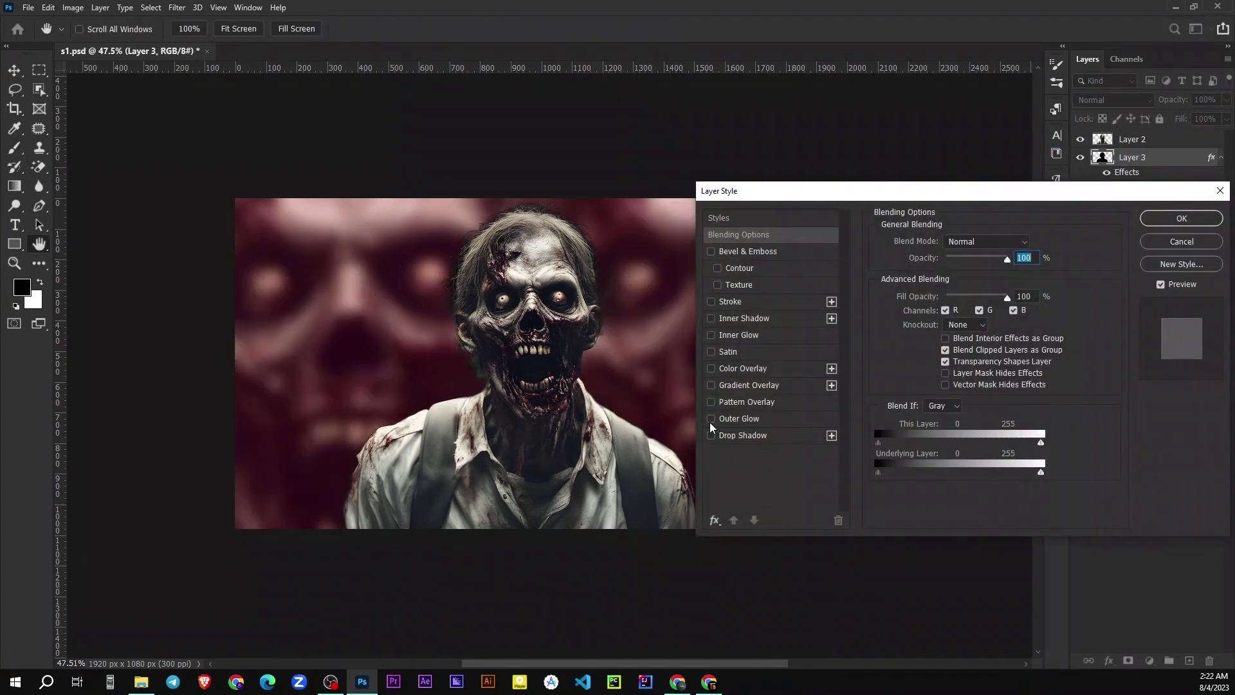
pyautogui.click(1181, 241)
pyautogui.rightClick(1148, 158)
pyautogui.click(1086, 137)
pyautogui.click(711, 419)
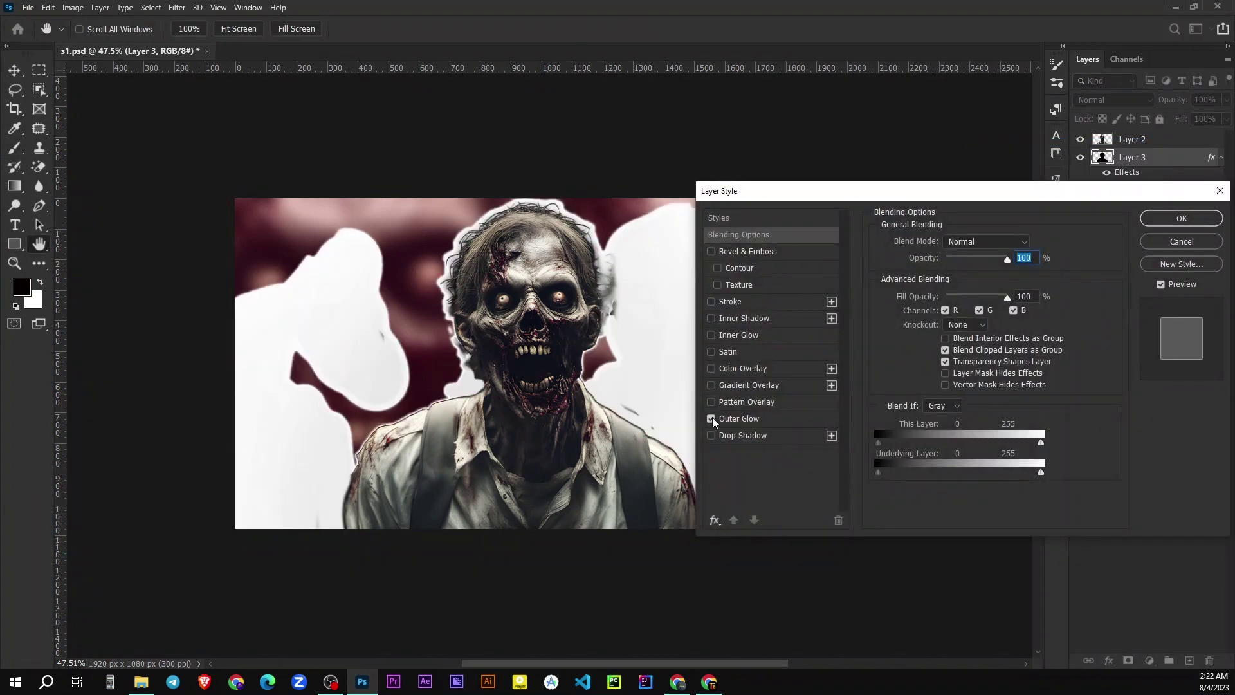
pyautogui.click(711, 436)
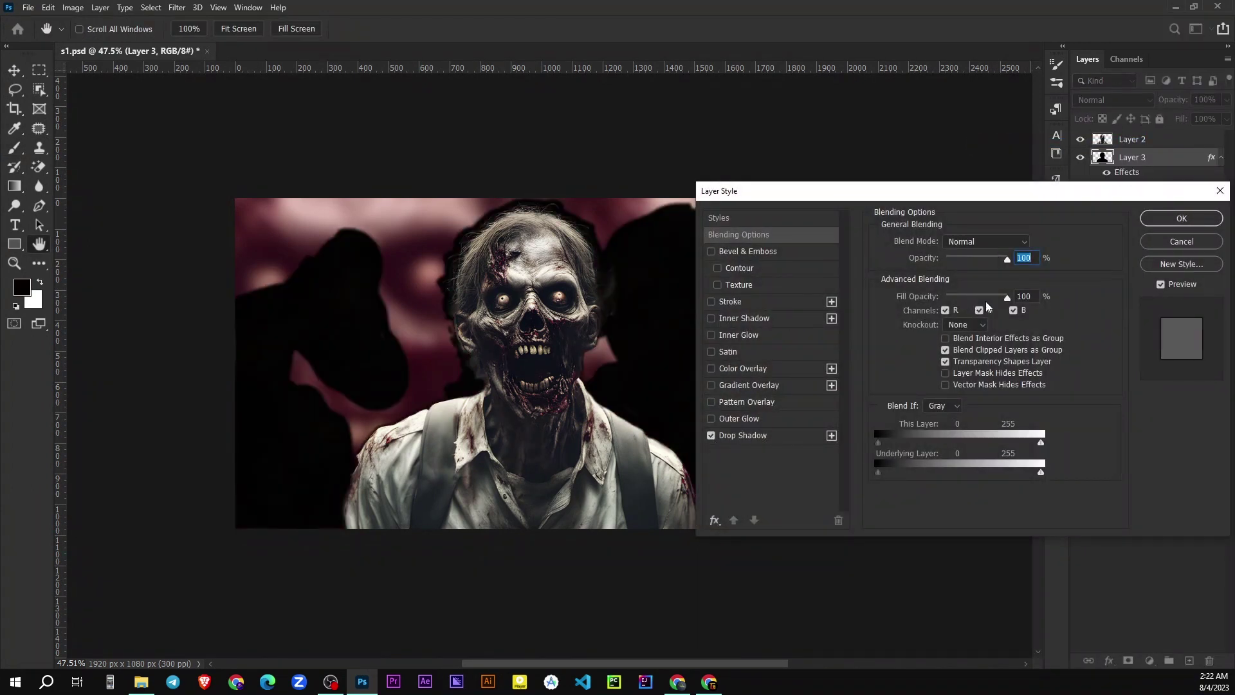
pyautogui.click(765, 436)
pyautogui.moveTo(938, 341)
pyautogui.mouseDown()
pyautogui.moveTo(939, 328)
pyautogui.moveTo(934, 341)
pyautogui.mouseUp()
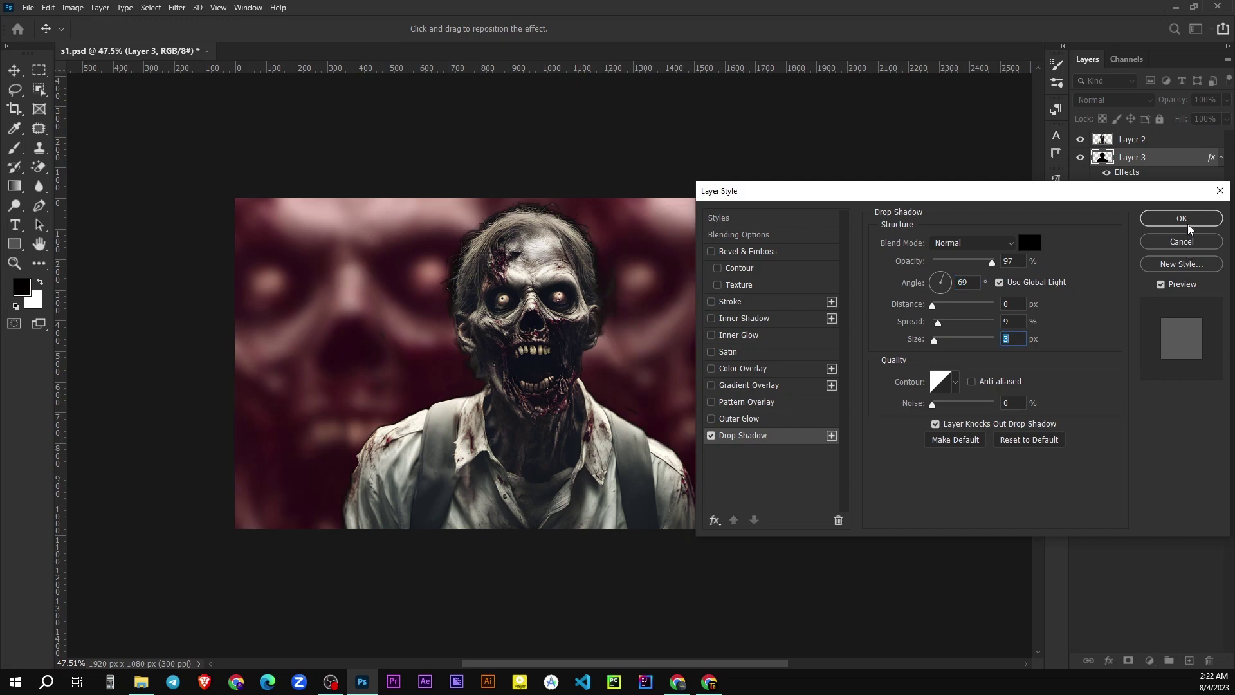
pyautogui.click(1188, 225)
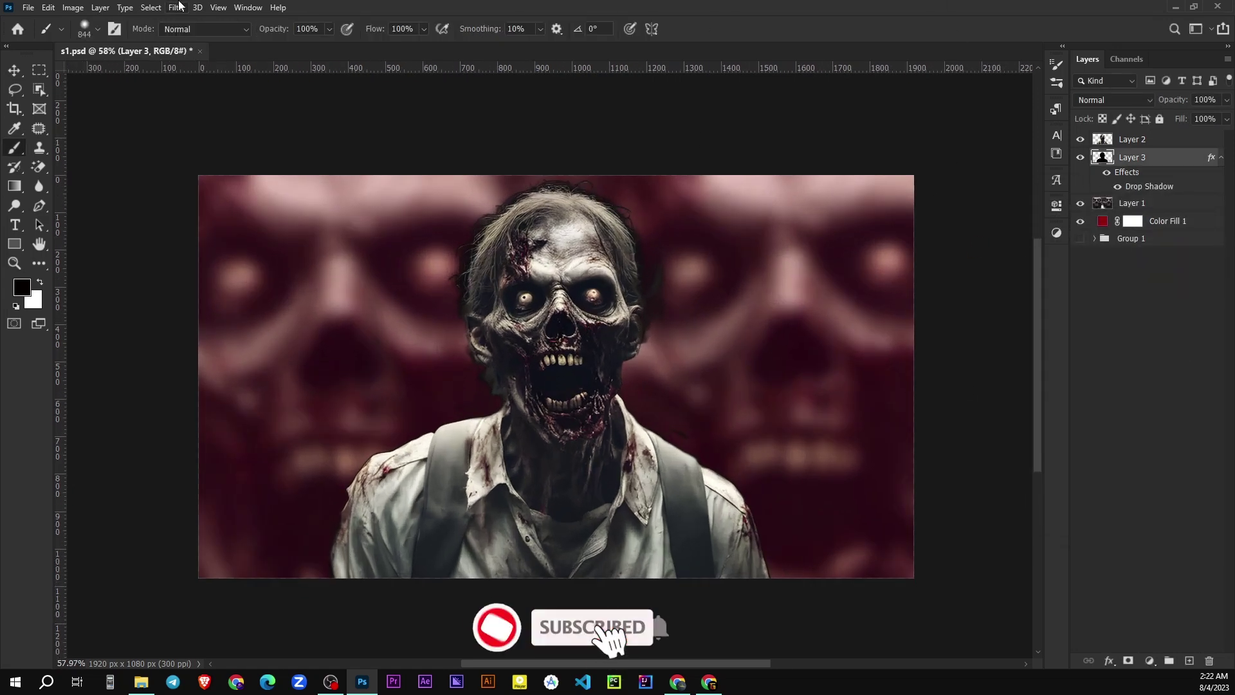
# - Blur Layer 3 with a Gaussian Blur of about 18 pixels
pyautogui.click(178, 7)
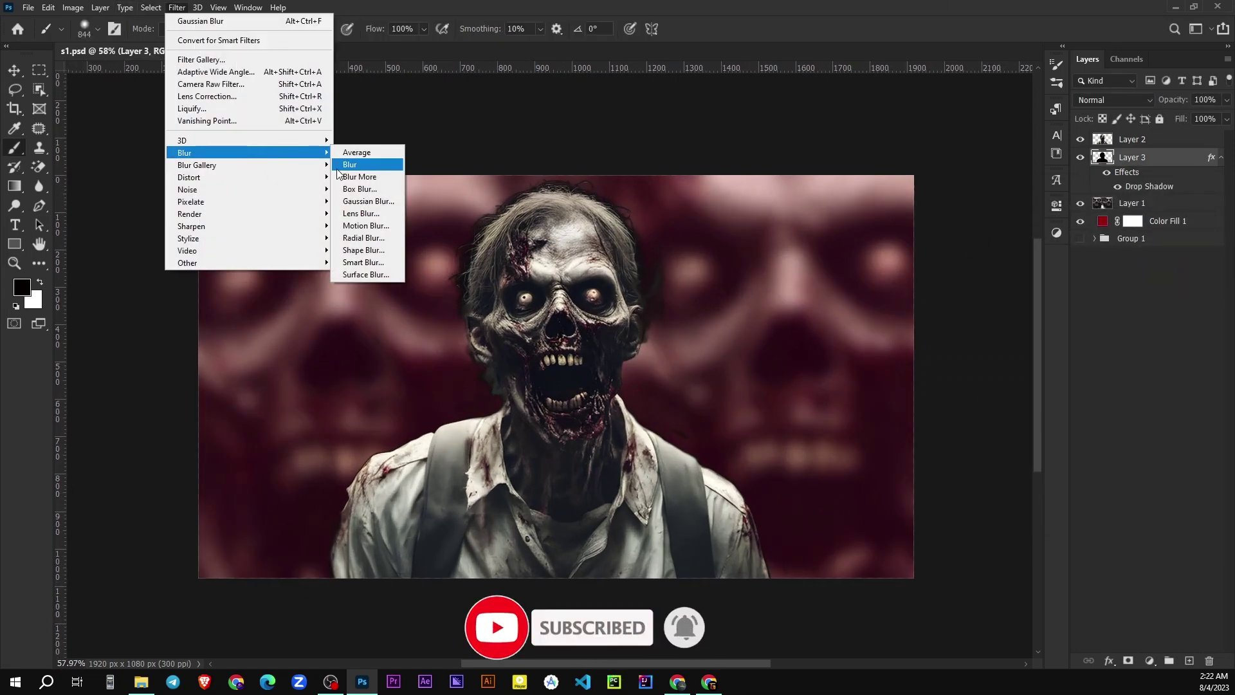
pyautogui.click(360, 201)
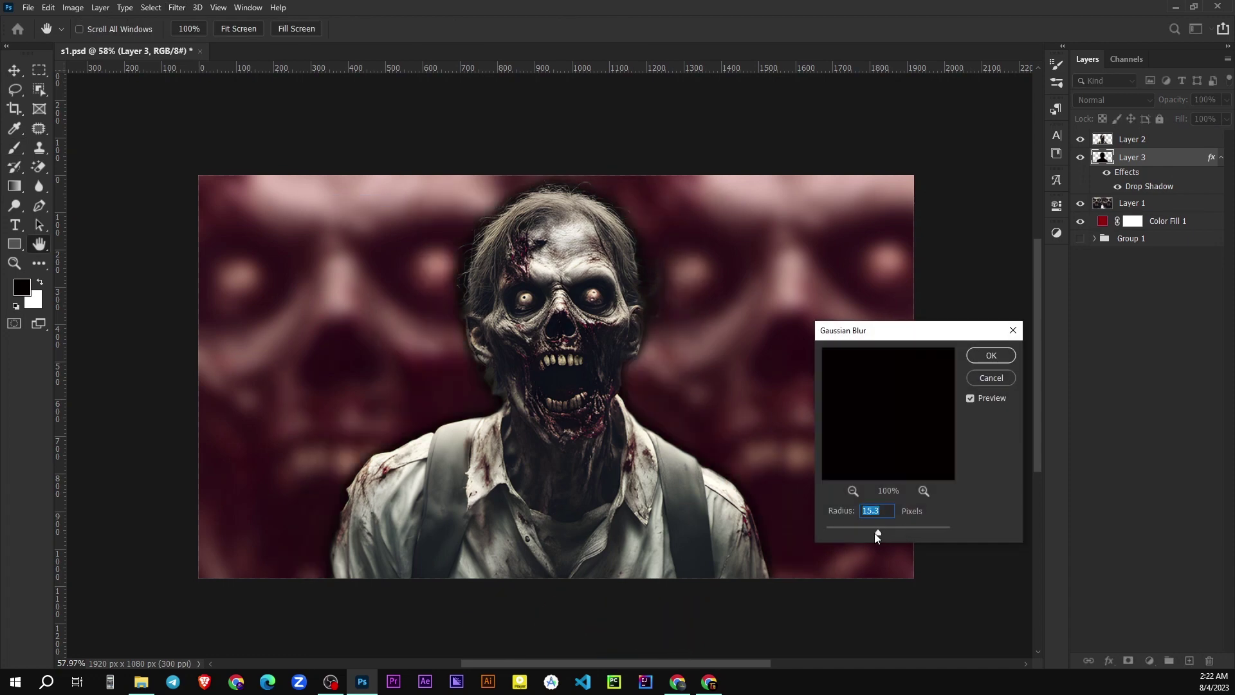
pyautogui.moveTo(886, 531); pyautogui.dragTo(878, 531)
pyautogui.click(991, 355)
pyautogui.rightClick(1148, 156)
# - Give Layer 3 a beige (b7a78e) Color Overlay sampled from the canvas, replacing a trial red
pyautogui.click(1038, 198)
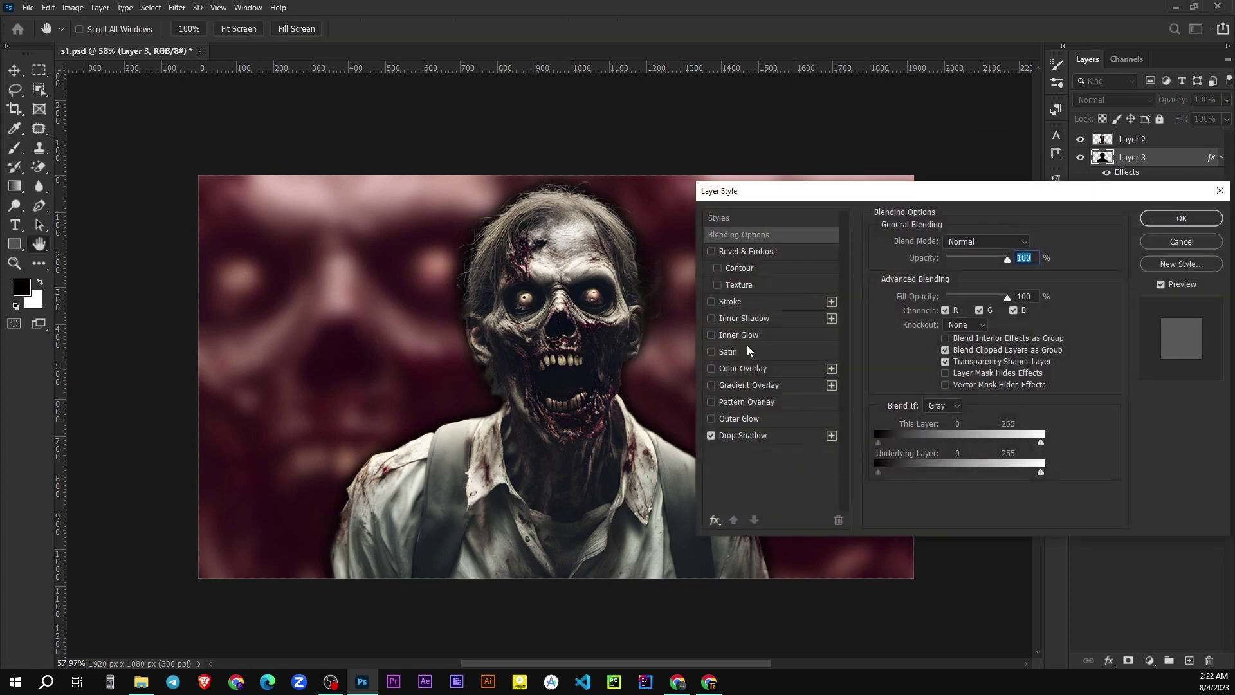
pyautogui.click(776, 370)
pyautogui.click(1030, 244)
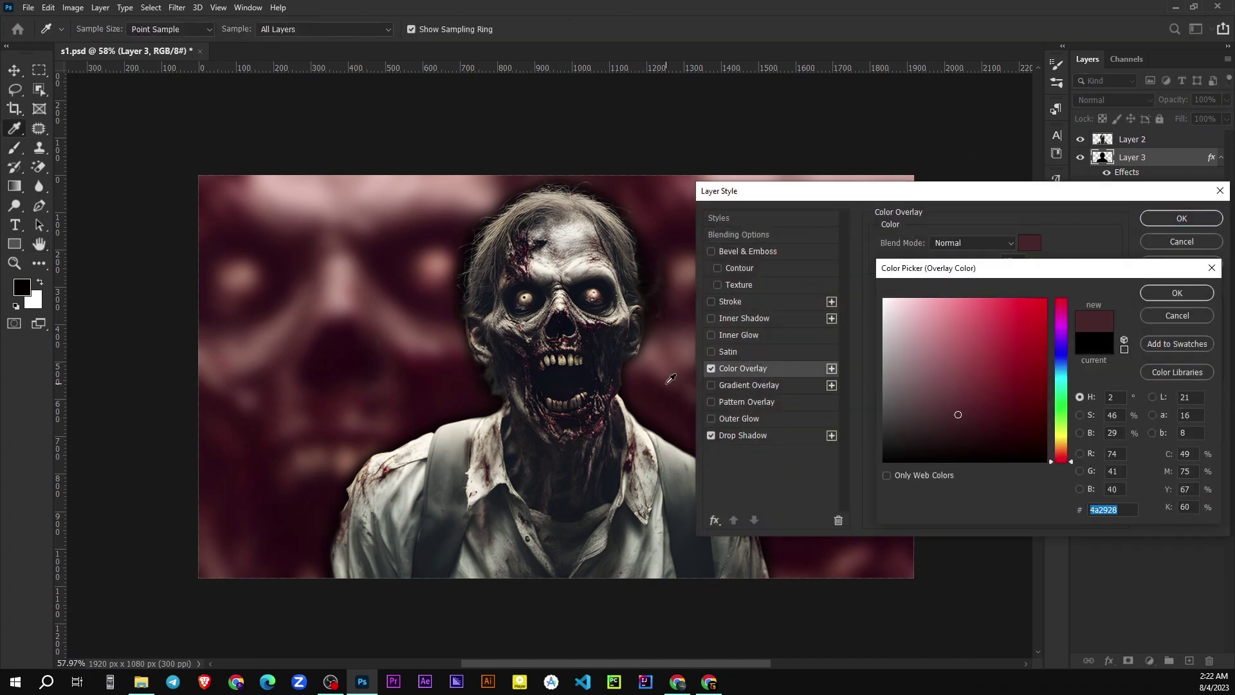
pyautogui.moveTo(1040, 380); pyautogui.dragTo(1033, 316)
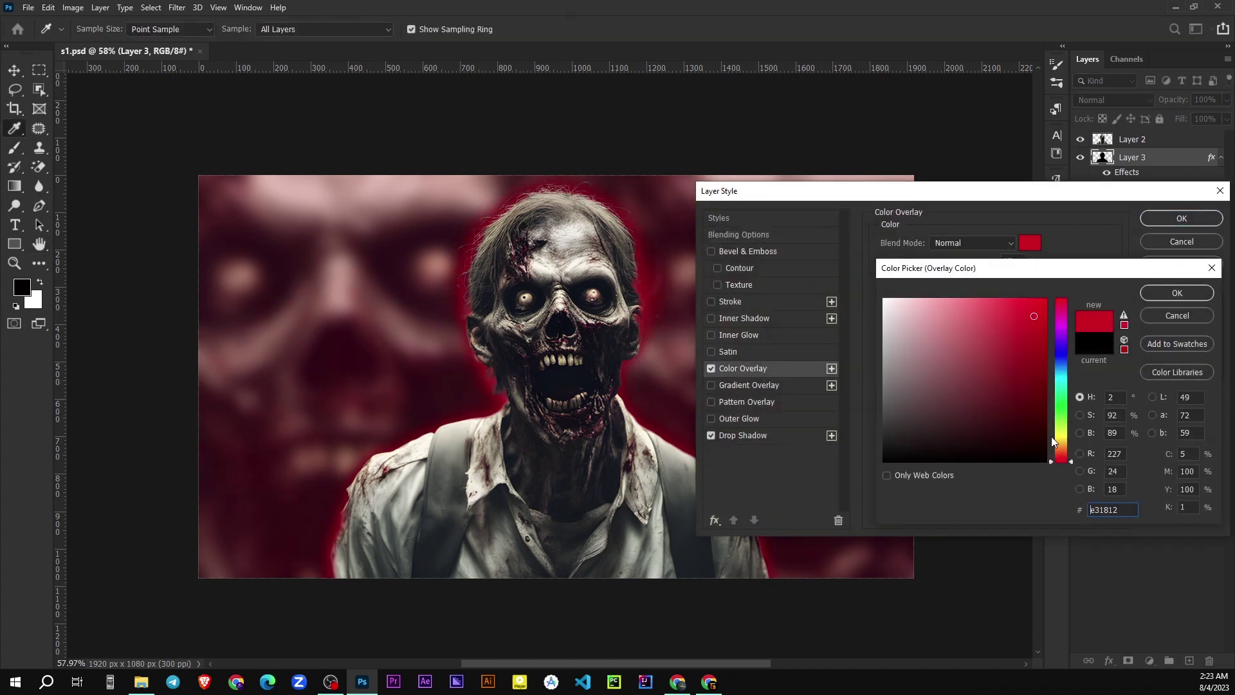
pyautogui.click(1056, 435)
pyautogui.click(638, 435)
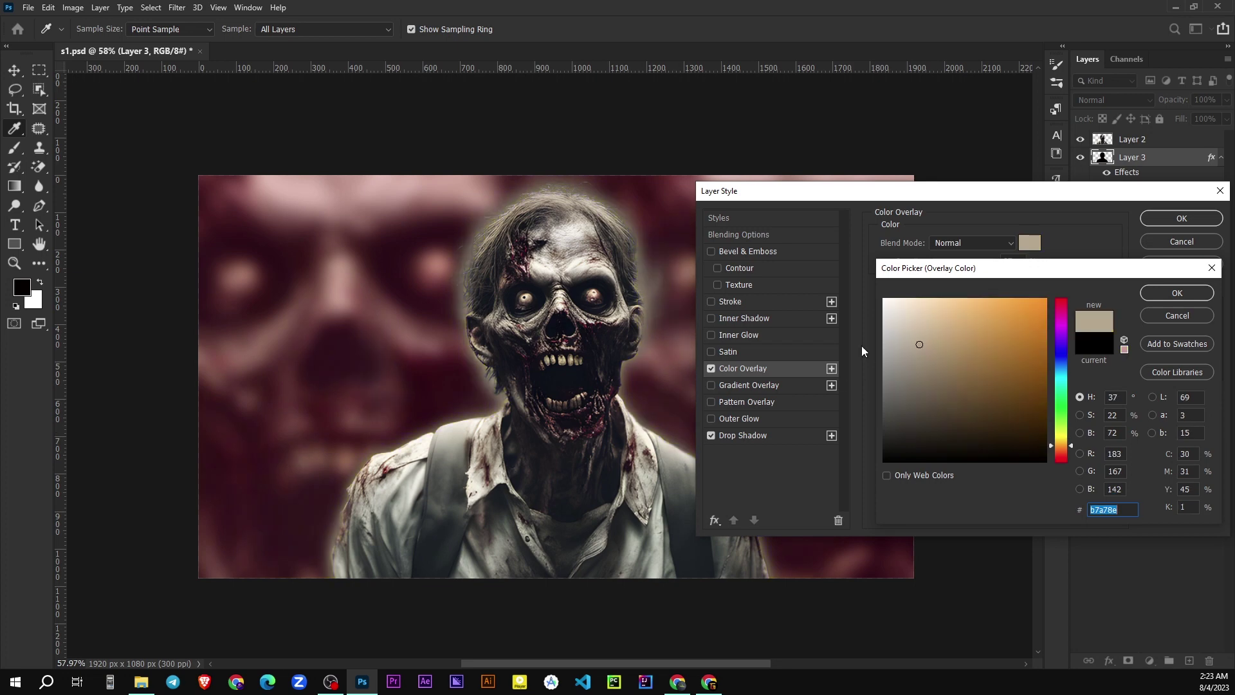
pyautogui.click(1177, 293)
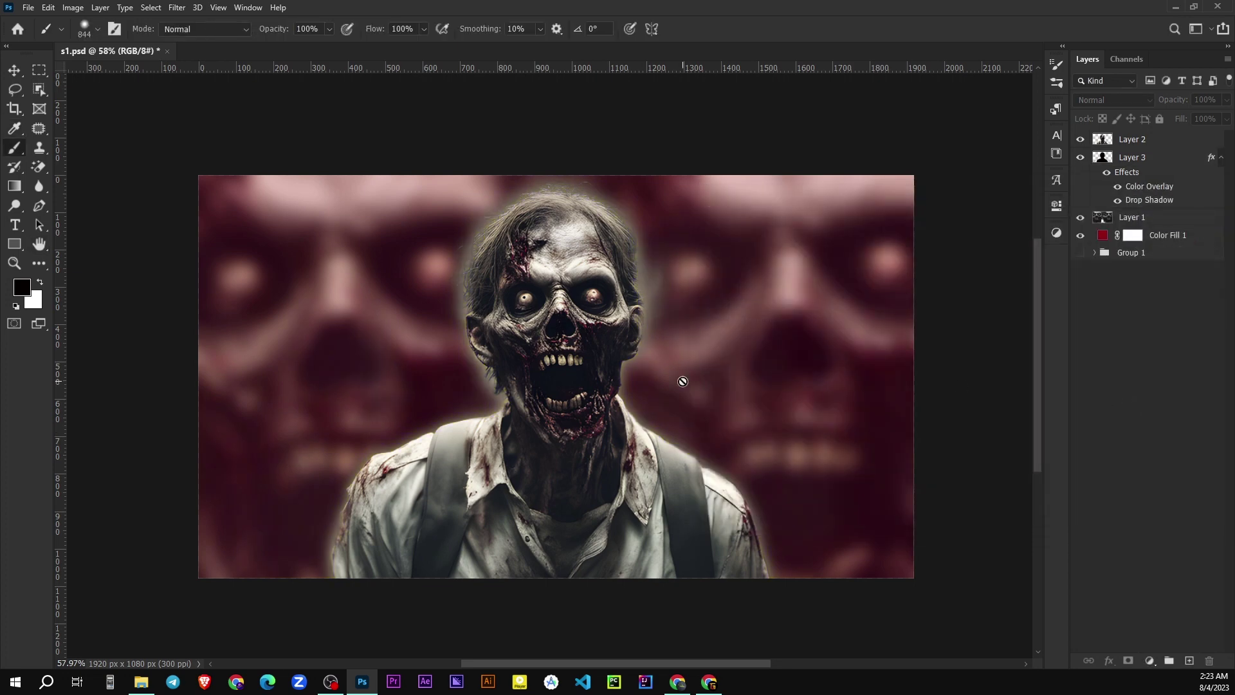
# - Create a new empty layer and choose a smaller soft brush
pyautogui.scroll(5, 796, 382)
pyautogui.hotkey('ctrl', 'shift', 'alt', 'n')
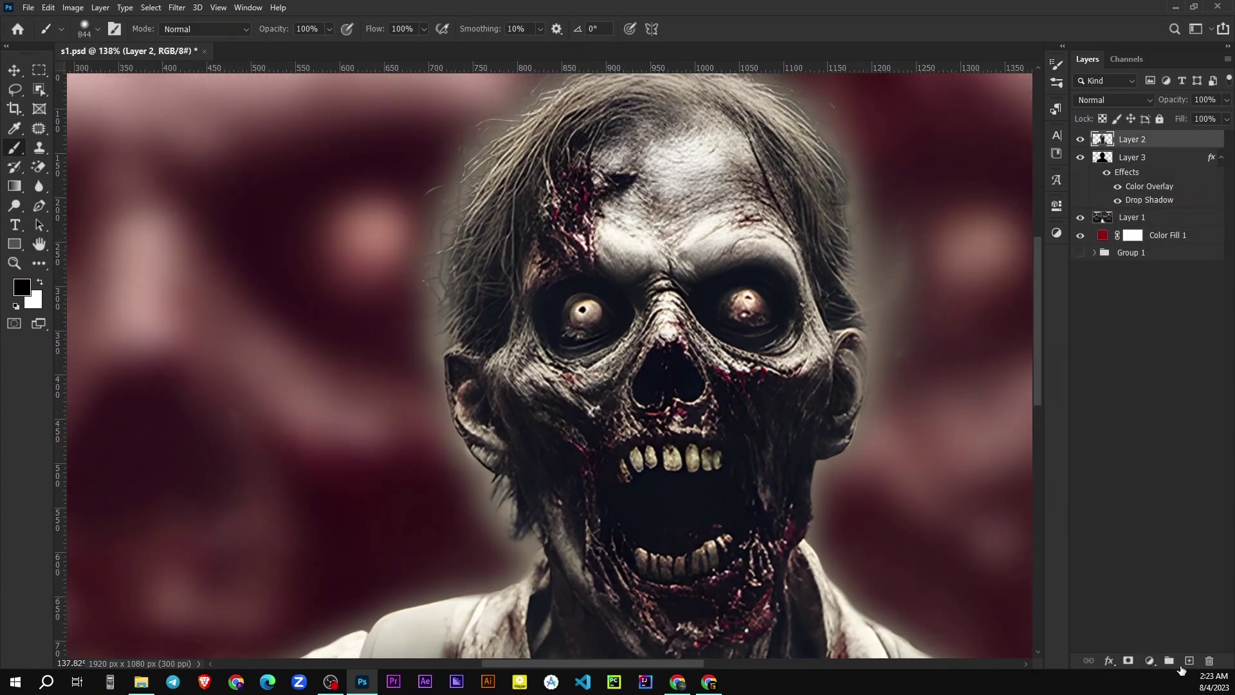
pyautogui.rightClick(14, 147)
pyautogui.click(78, 152)
pyautogui.scroll(-5, 644, 321)
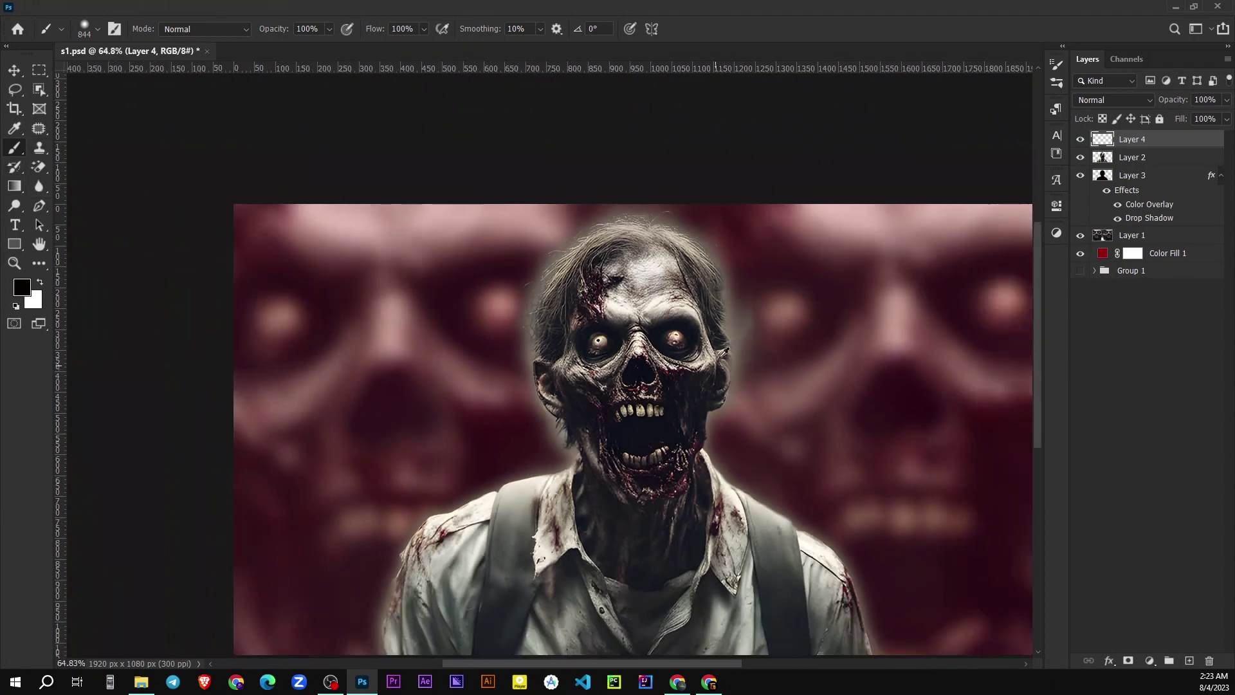
pyautogui.click(114, 31)
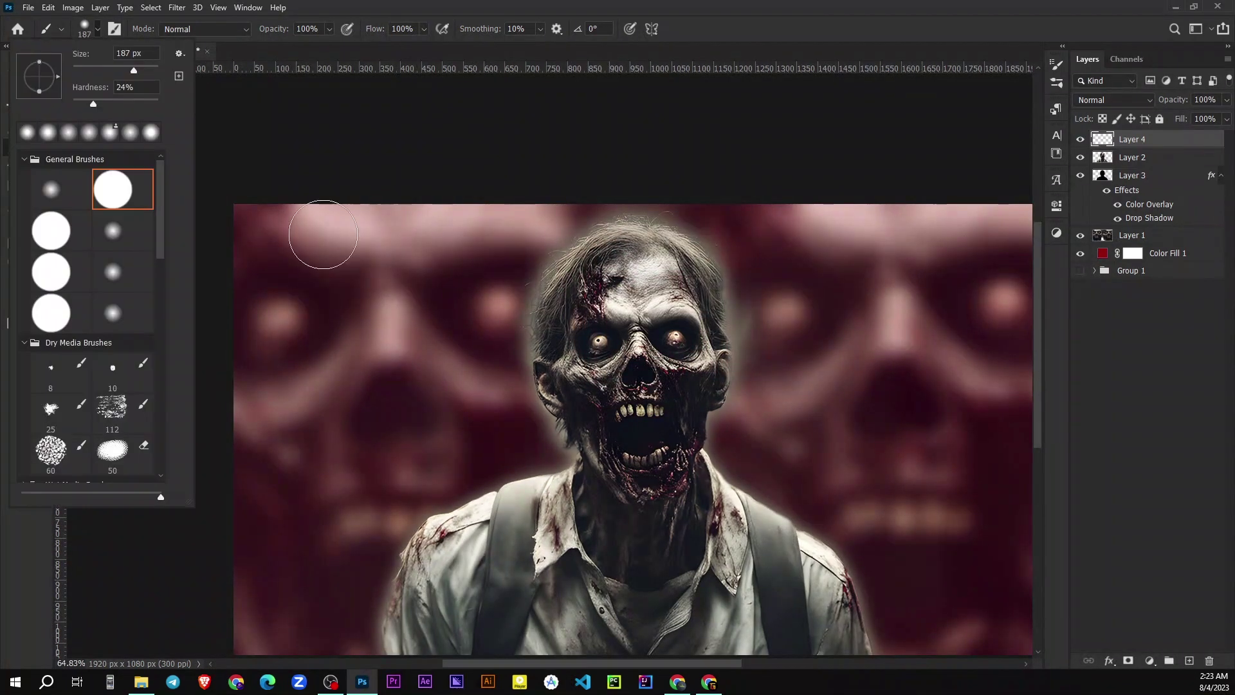
pyautogui.click(1103, 255)
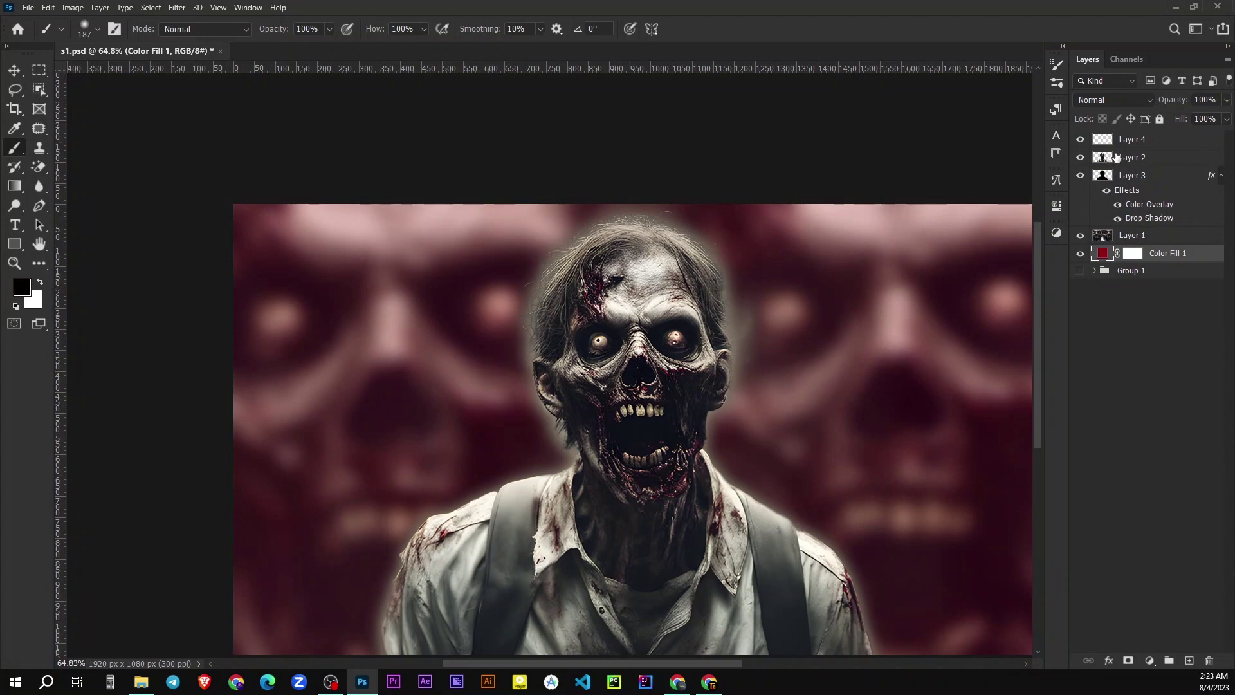
# - Paint light green over both of the zombie's eyes on Layer 4
pyautogui.click(1132, 139)
pyautogui.click(21, 286)
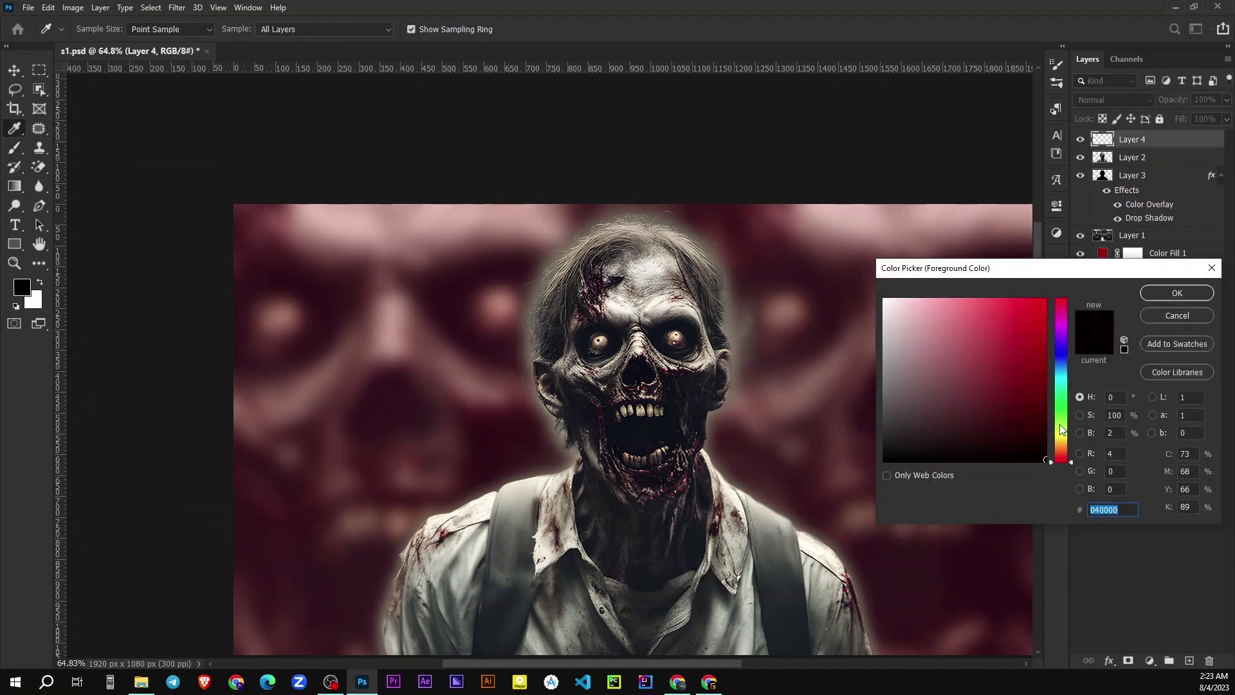
pyautogui.moveTo(1061, 435); pyautogui.dragTo(1061, 407)
pyautogui.click(1171, 293)
pyautogui.scroll(5, 606, 346)
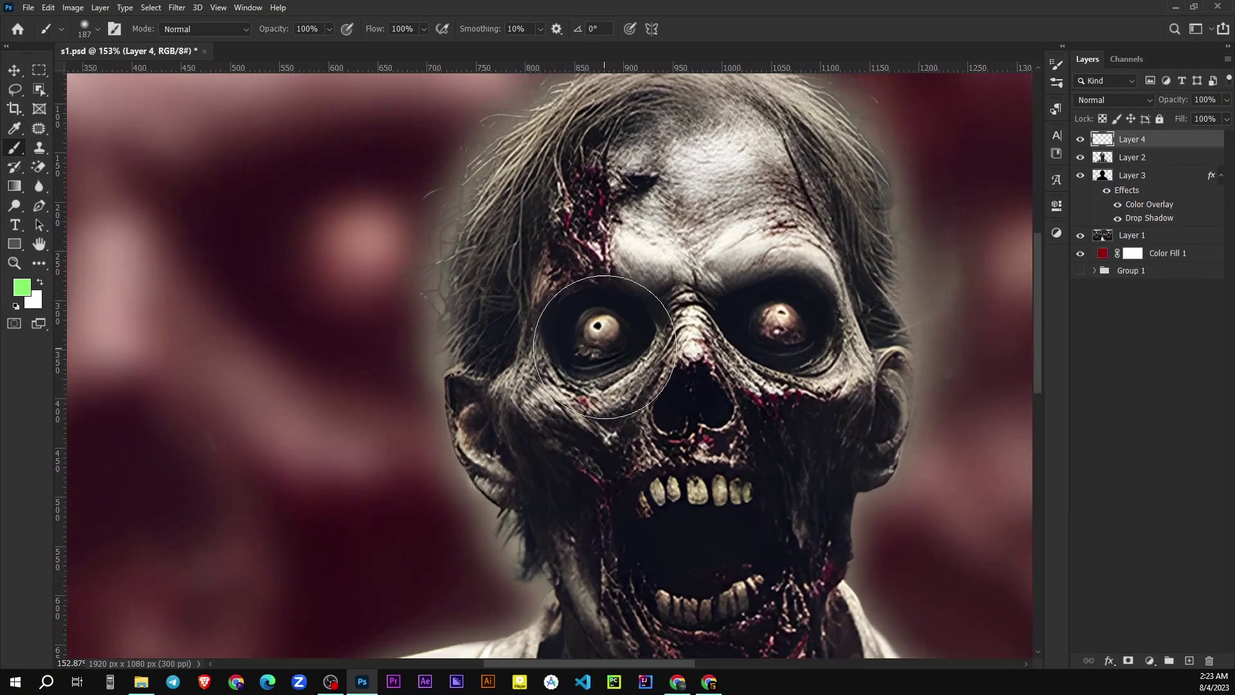
pyautogui.click(599, 325)
pyautogui.click(780, 320)
pyautogui.scroll(-5, 771, 393)
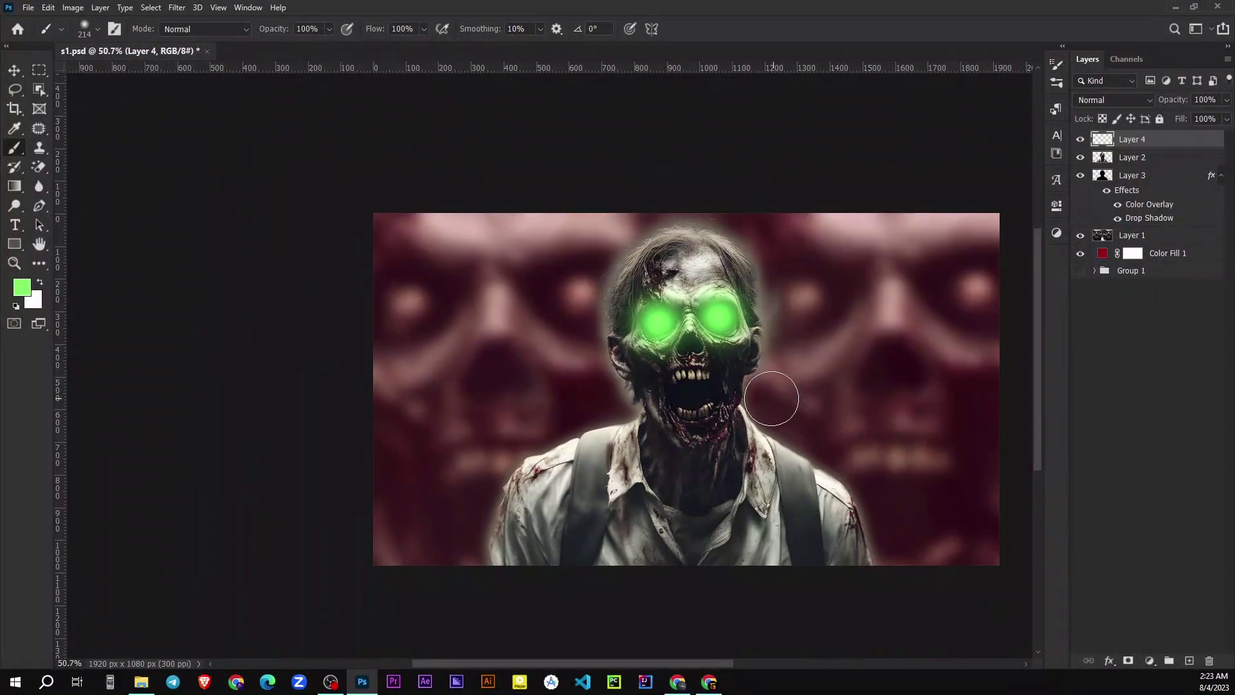
pyautogui.click(1151, 385)
pyautogui.click(1131, 140)
pyautogui.click(1113, 100)
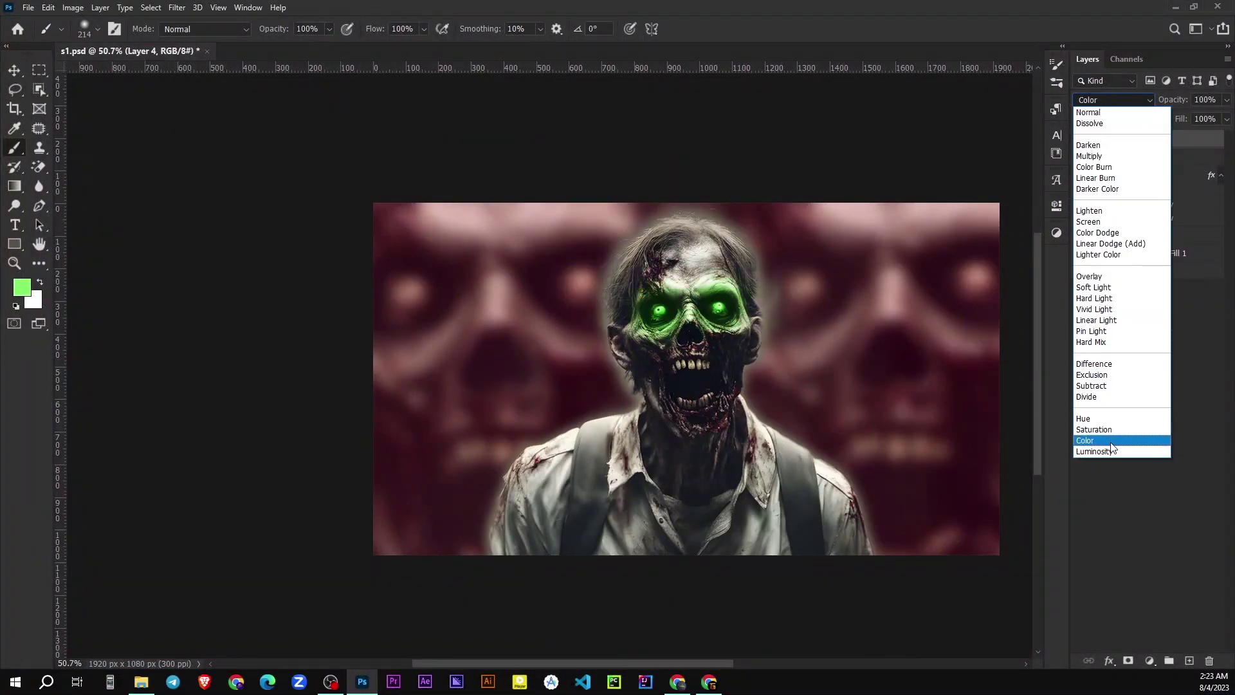
# - Blend the green eyes in Color mode and paint green over the left side on a new layer
pyautogui.click(1110, 442)
pyautogui.click(1142, 147)
pyautogui.click(1189, 660)
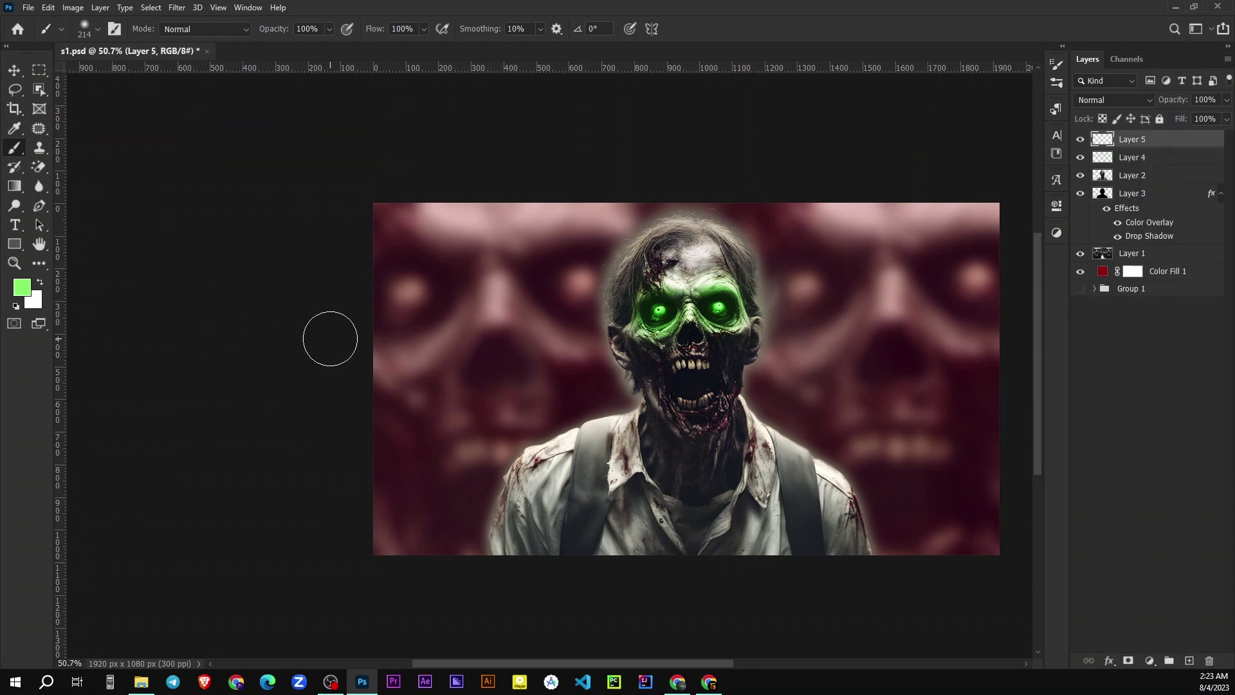
pyautogui.moveTo(551, 207)
pyautogui.mouseDown()
pyautogui.moveTo(496, 307)
pyautogui.moveTo(358, 358)
pyautogui.moveTo(341, 408)
pyautogui.mouseUp()
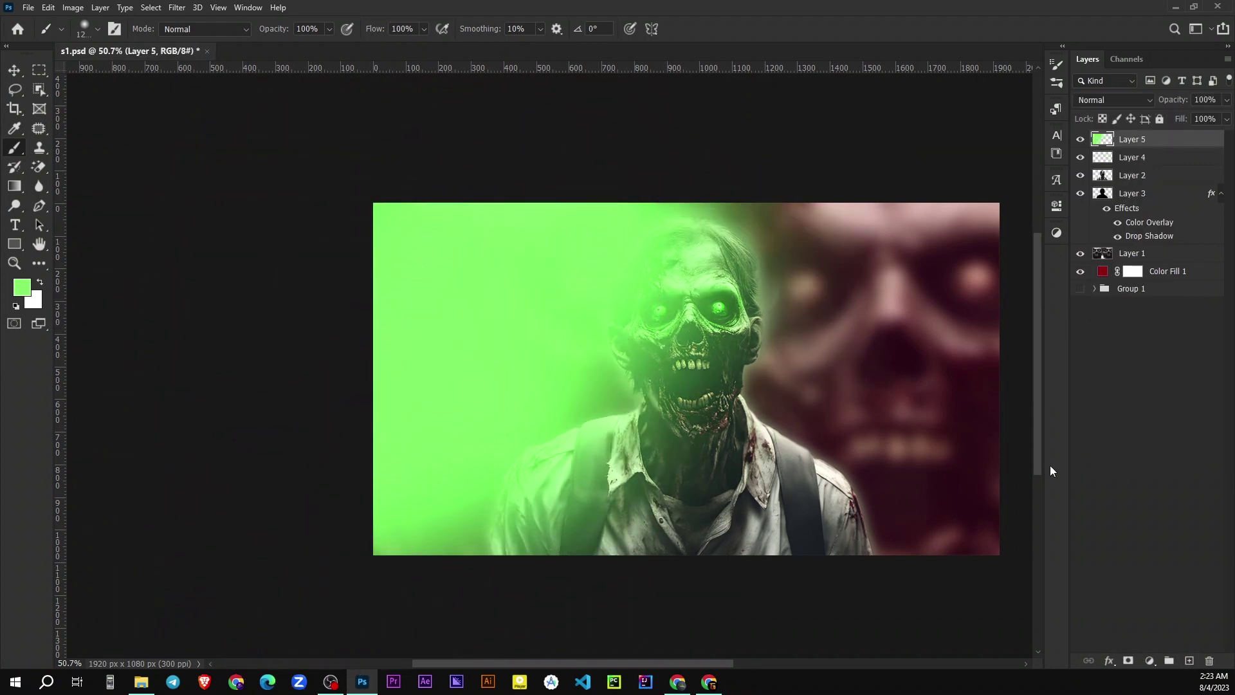
pyautogui.moveTo(496, 479); pyautogui.dragTo(739, 463)
# - Set the green tint Layer 5 to Color blend mode at lowered opacity
pyautogui.click(1132, 399)
pyautogui.click(1132, 139)
pyautogui.click(1109, 100)
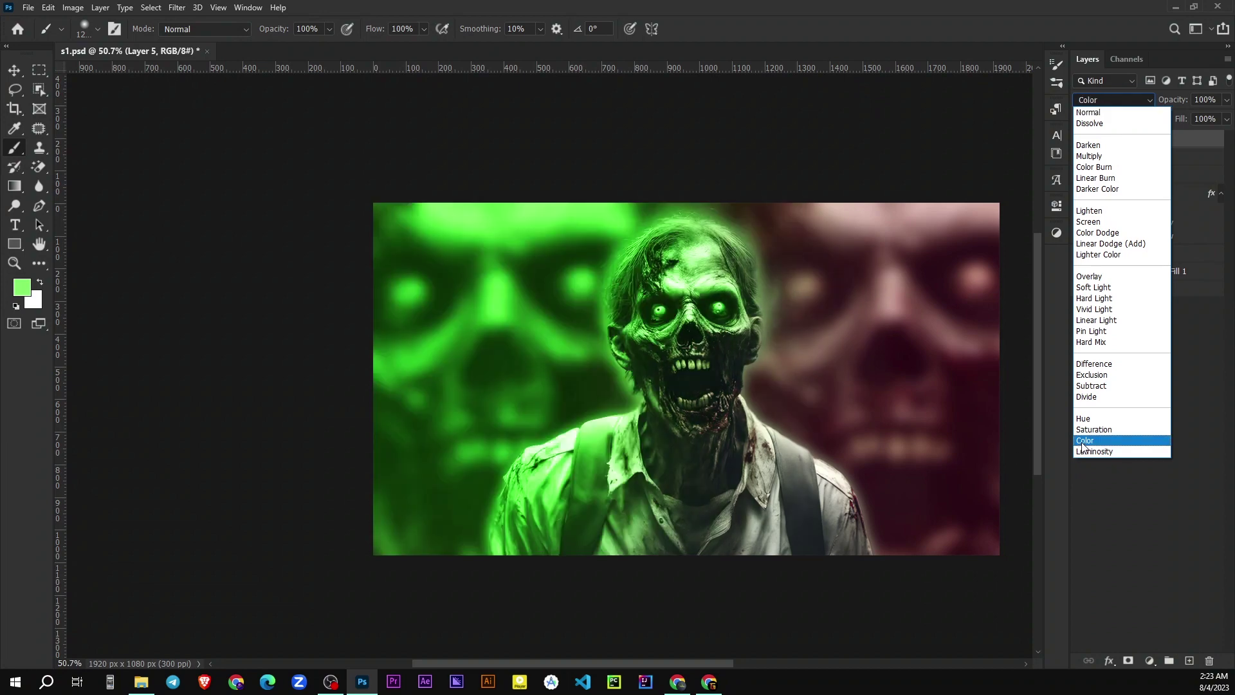
pyautogui.click(1085, 440)
pyautogui.scroll(3, 715, 351)
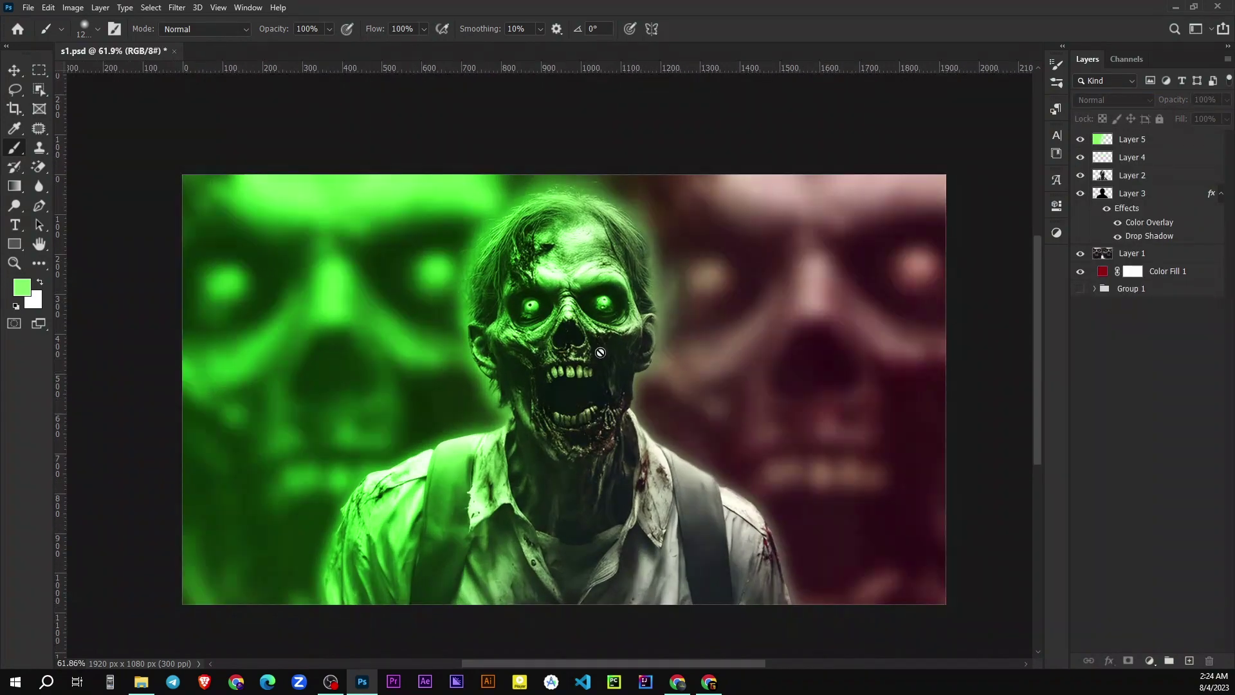
pyautogui.click(1149, 145)
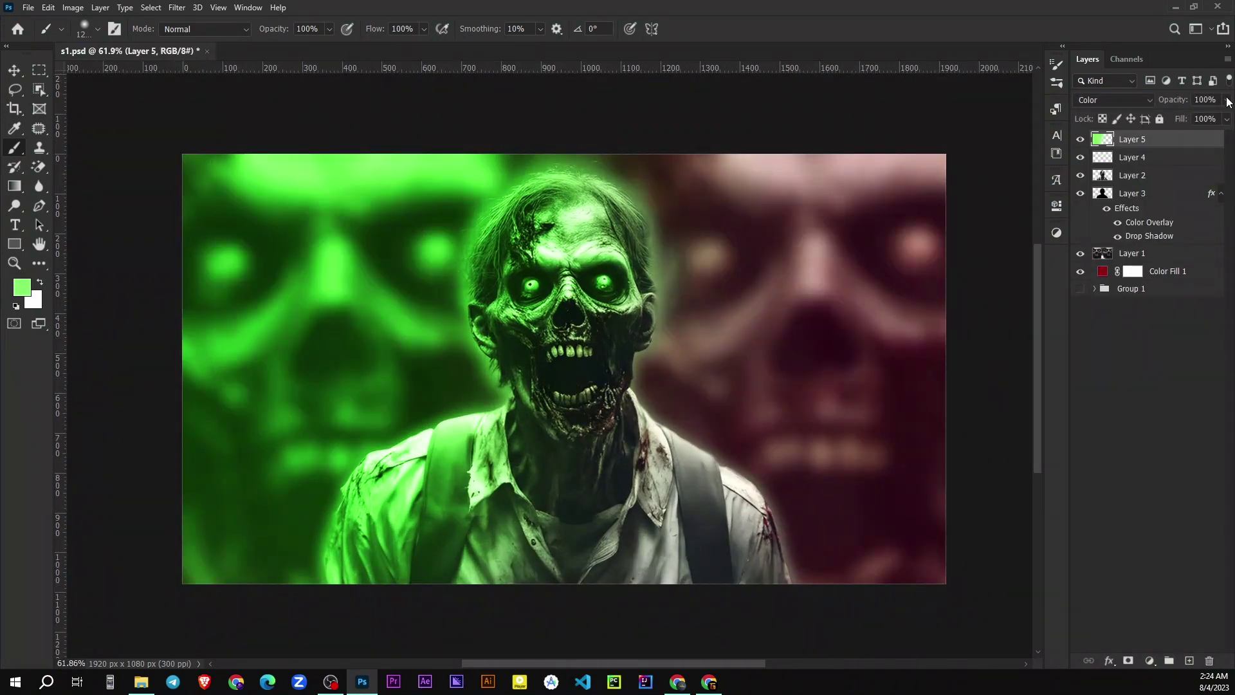
pyautogui.moveTo(1175, 114); pyautogui.dragTo(1193, 118)
pyautogui.click(1148, 449)
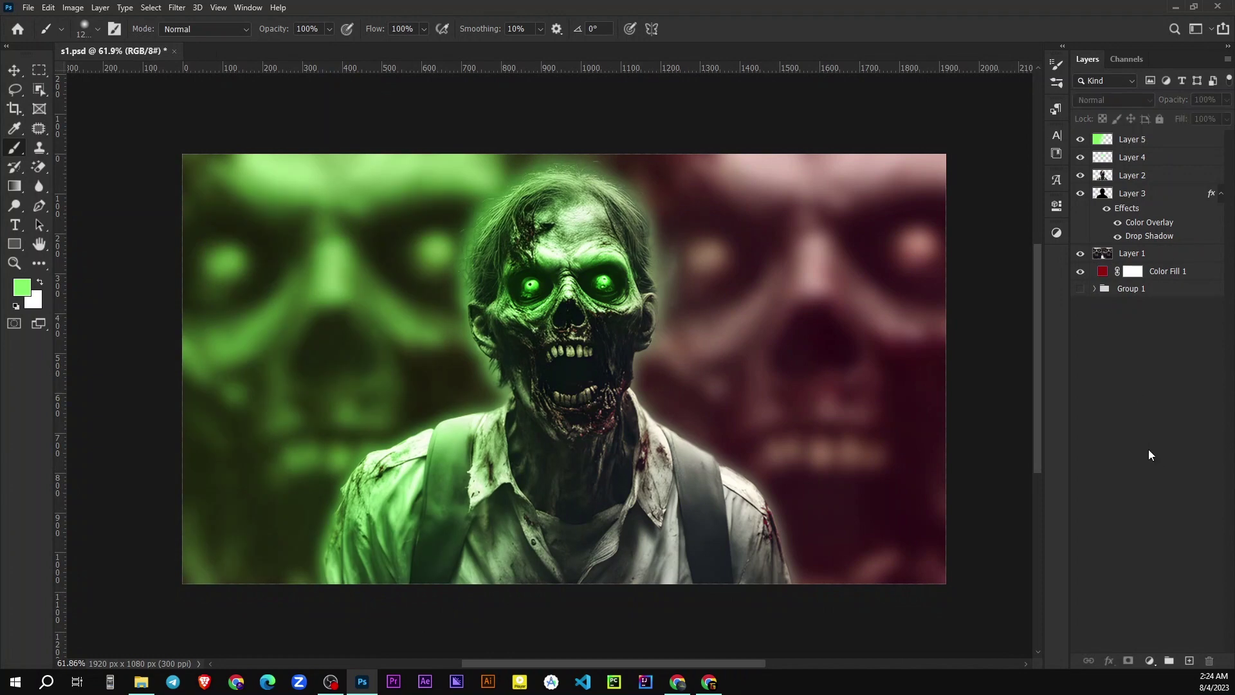
# - Stamp all visible layers into a new merged top layer with Ctrl+Alt+Shift+E
pyautogui.scroll(-2, 637, 331)
pyautogui.scroll(1, 637, 331)
pyautogui.click(1149, 144)
pyautogui.hotkey('ctrl', 'shift', 'alt', 'e')
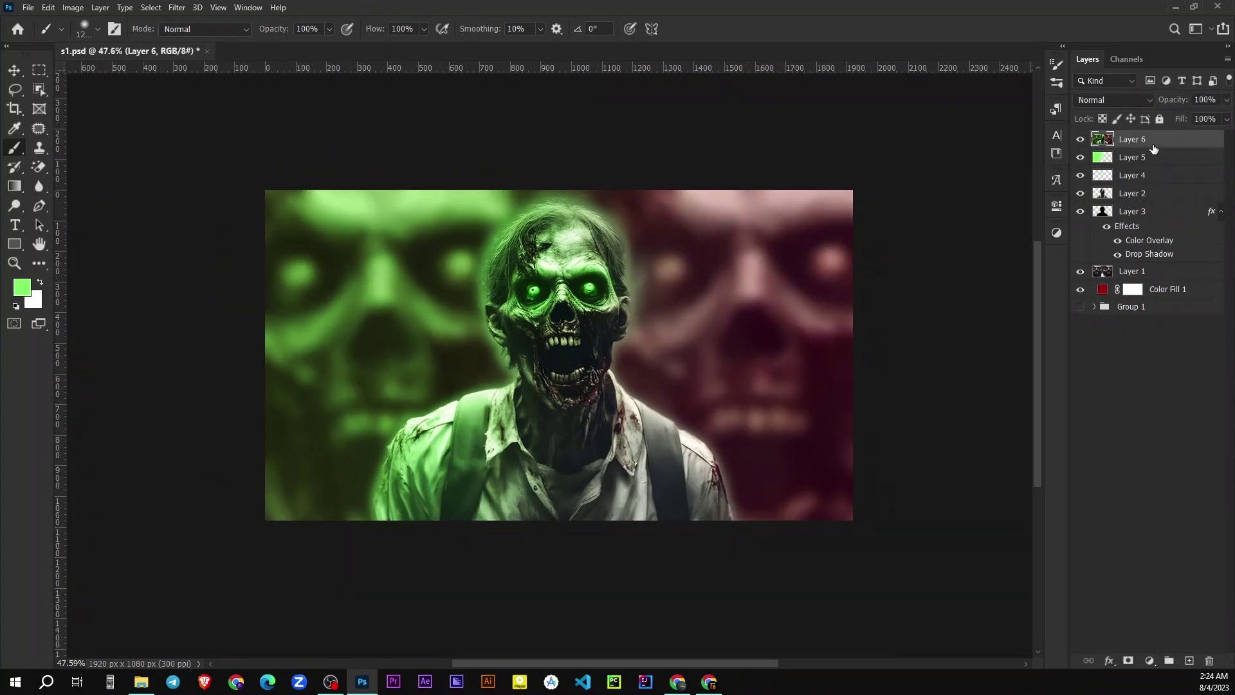
# - Apply Camera Raw to merged Layer 6: Sharpening 71, Noise Reduction 48, more Clarity, Saturation +20
pyautogui.click(1146, 143)
pyautogui.click(177, 8)
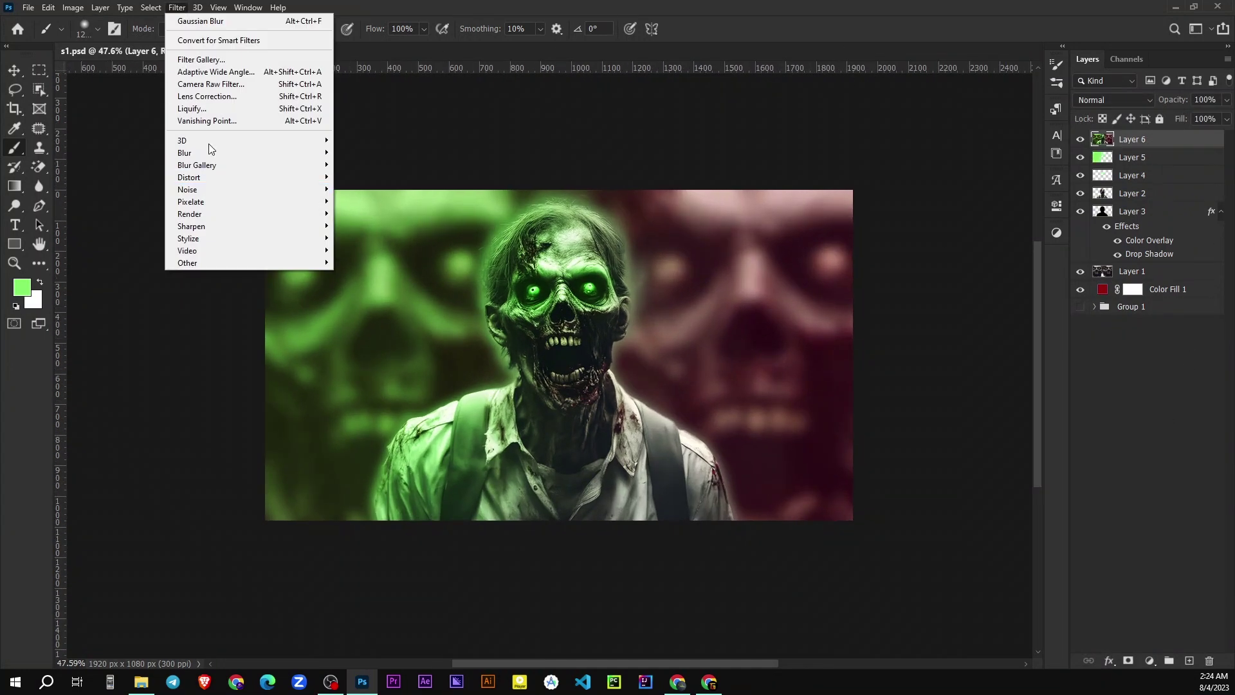
pyautogui.click(219, 85)
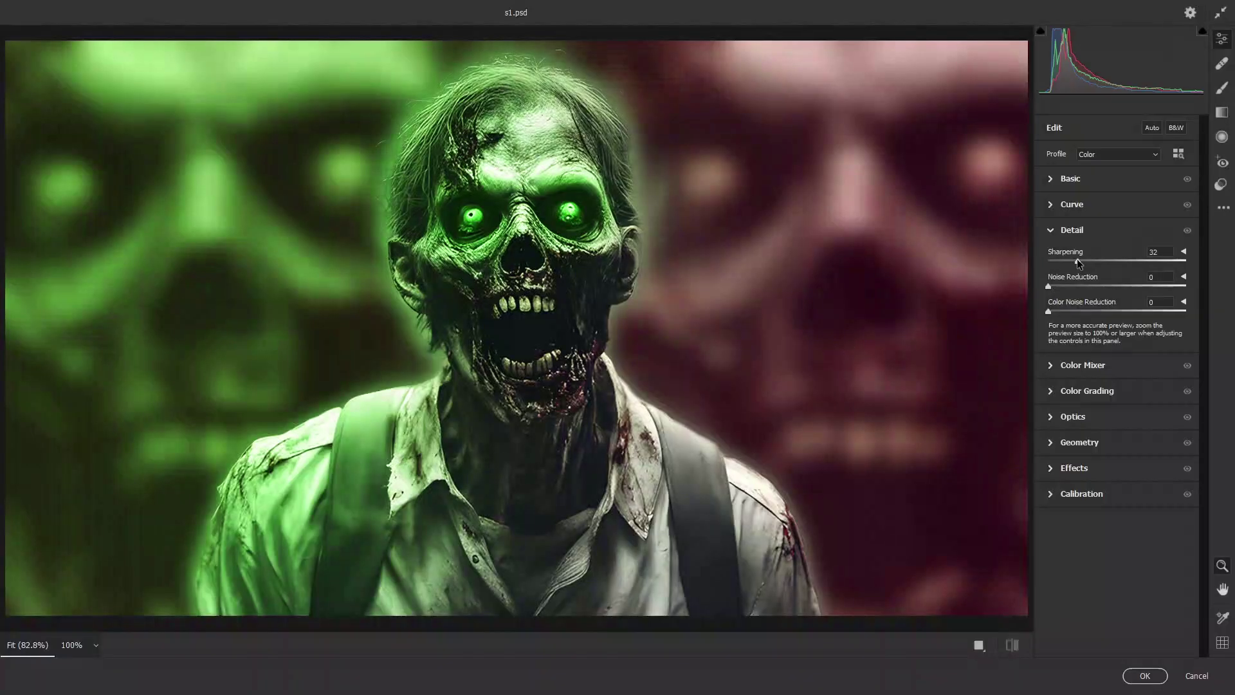
pyautogui.moveTo(1078, 261)
pyautogui.mouseDown()
pyautogui.moveTo(1113, 261)
pyautogui.moveTo(1127, 230)
pyautogui.mouseUp()
pyautogui.click(1055, 180)
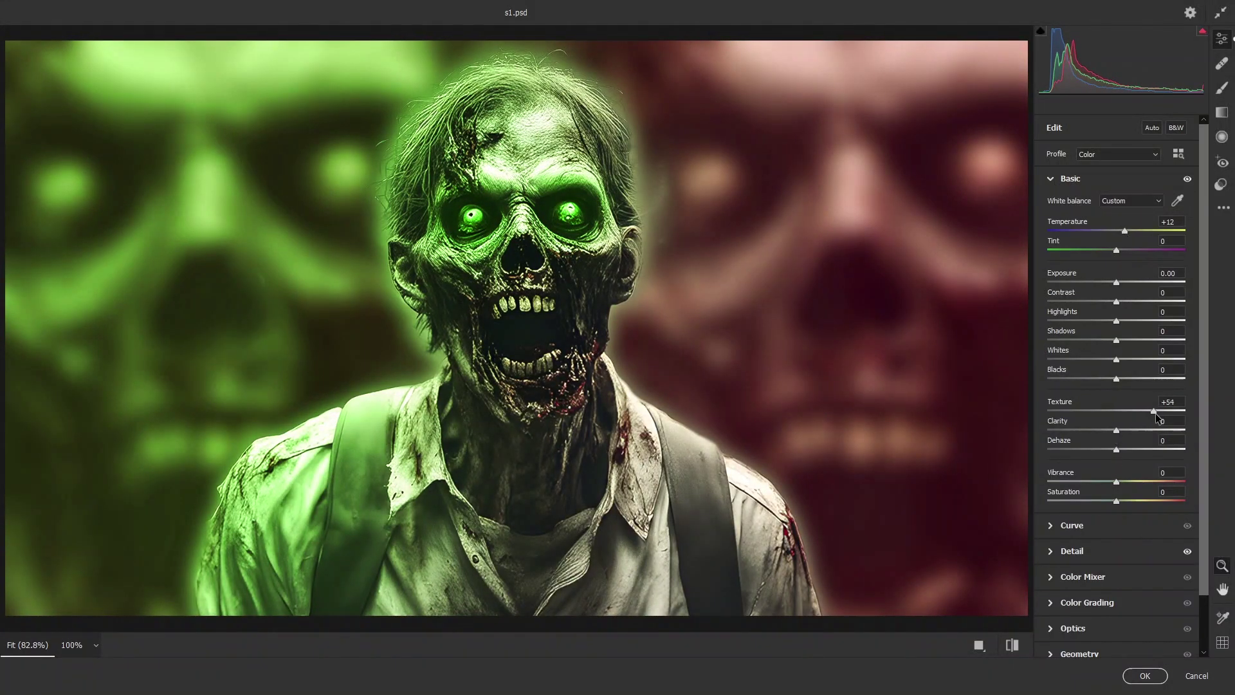
pyautogui.moveTo(1131, 436); pyautogui.dragTo(1146, 436)
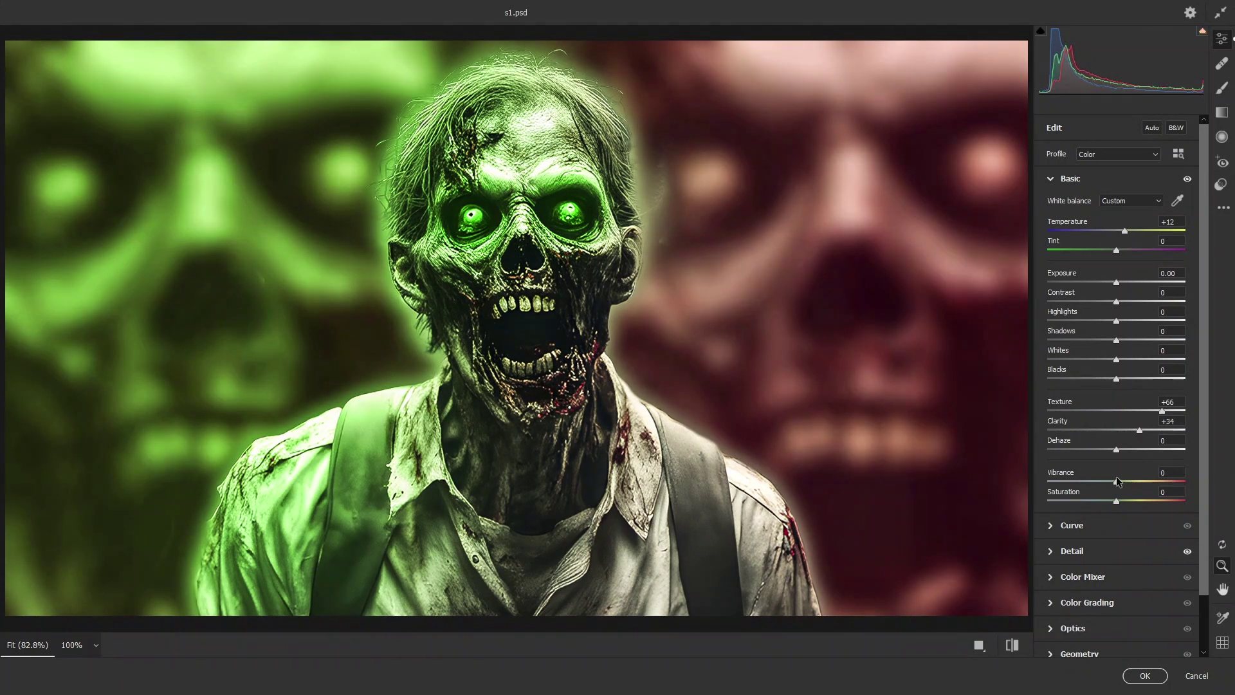
pyautogui.moveTo(1116, 508); pyautogui.dragTo(1132, 509)
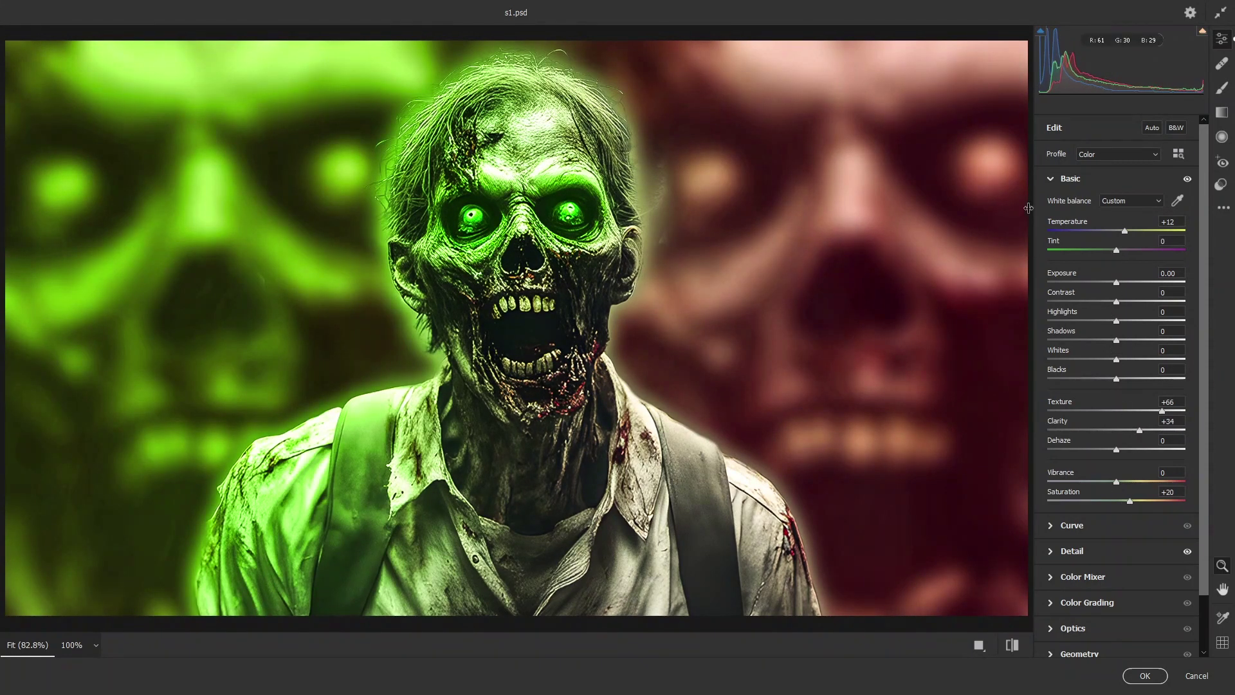
pyautogui.click(1055, 180)
pyautogui.click(1060, 231)
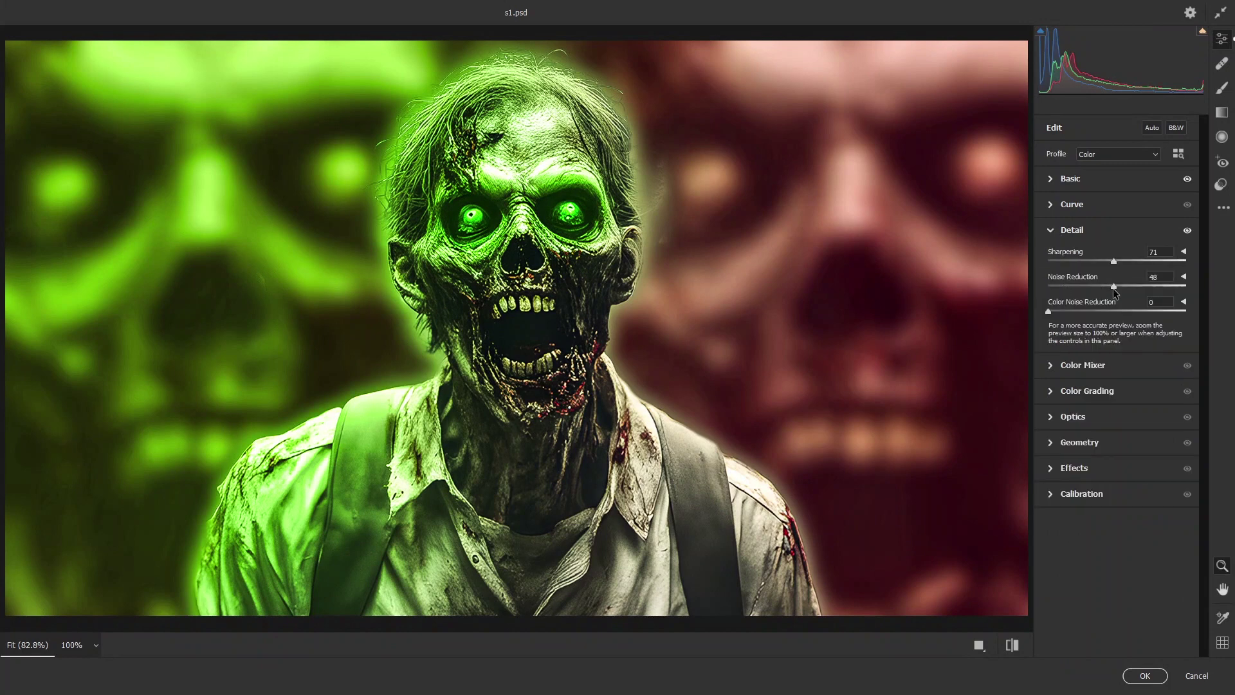
pyautogui.click(1143, 675)
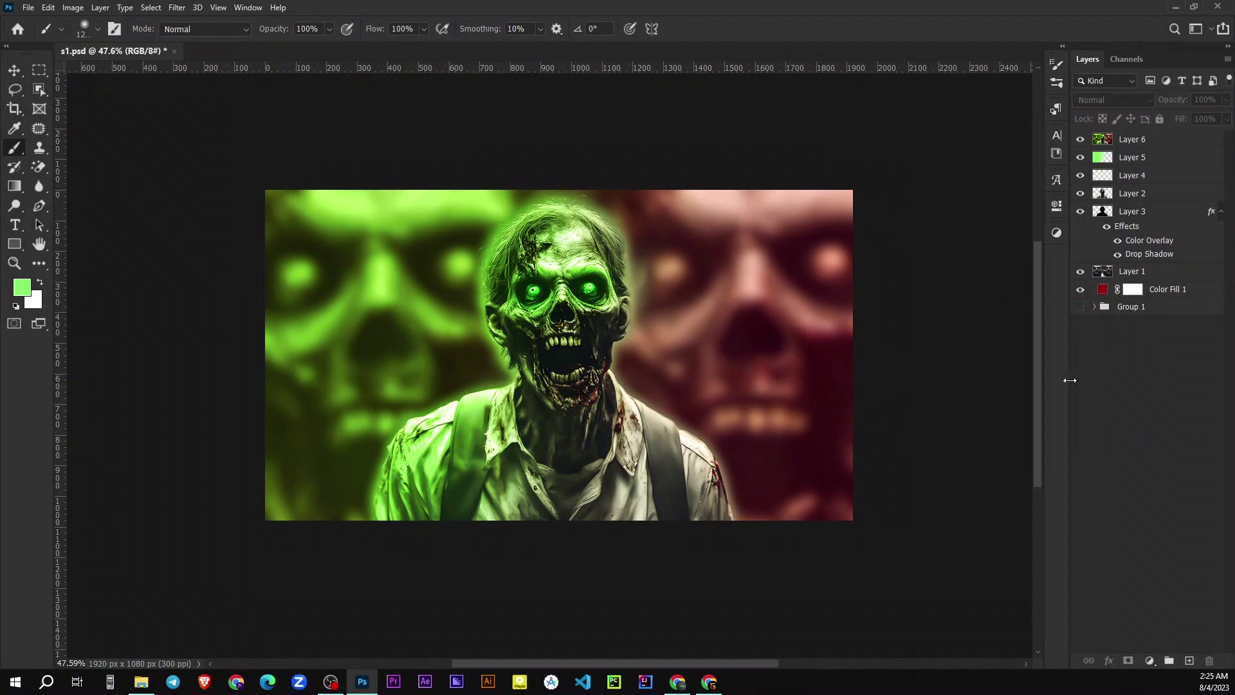
# - Add a horizontal text layer reading 'Zombie LAND' on the poster
pyautogui.click(1116, 143)
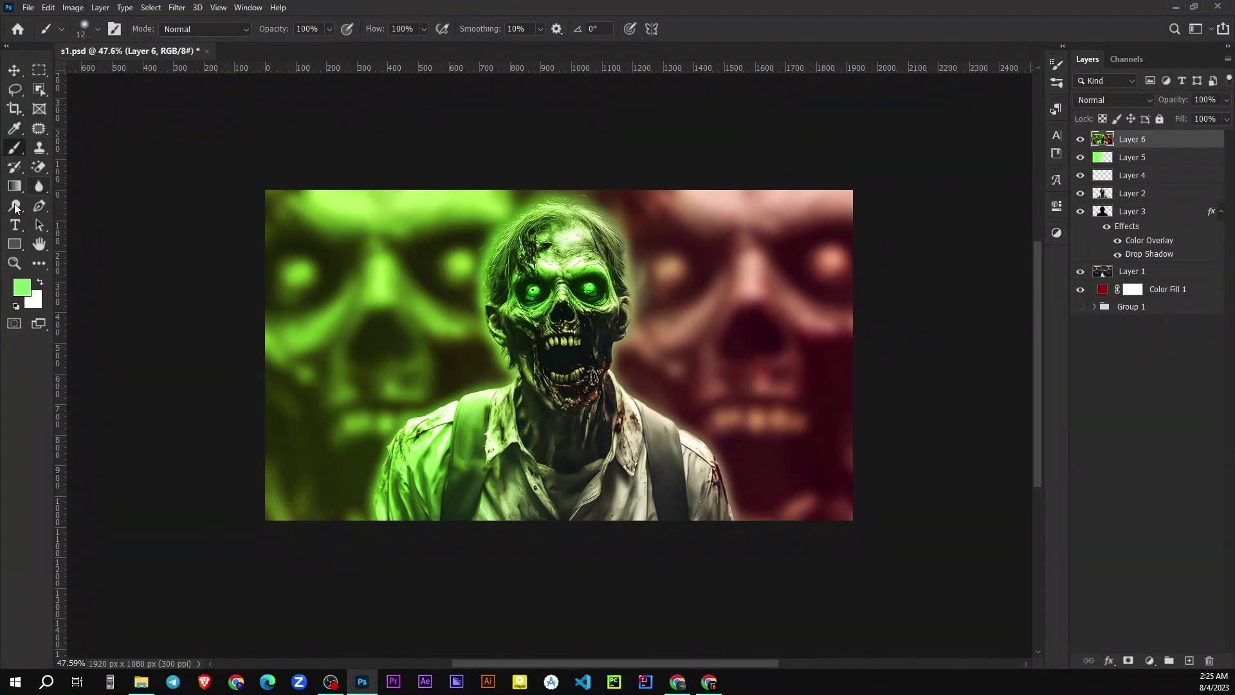
pyautogui.click(15, 224)
pyautogui.click(61, 225)
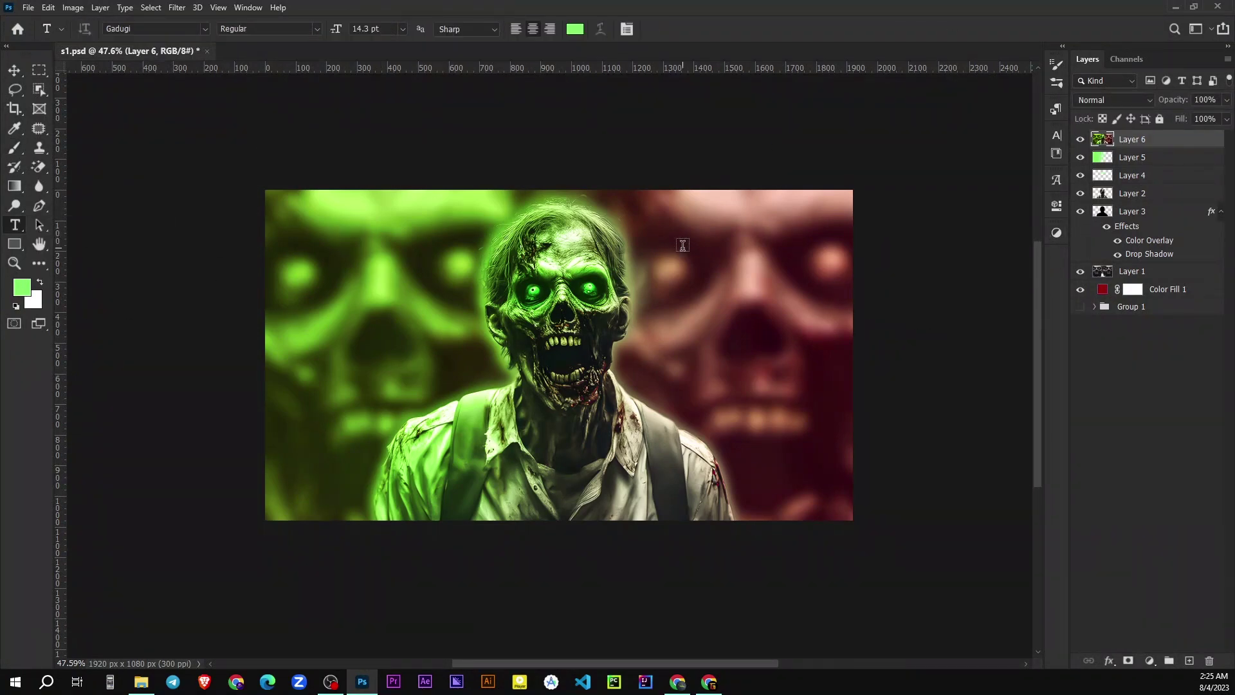
pyautogui.click(409, 470)
pyautogui.click(409, 469)
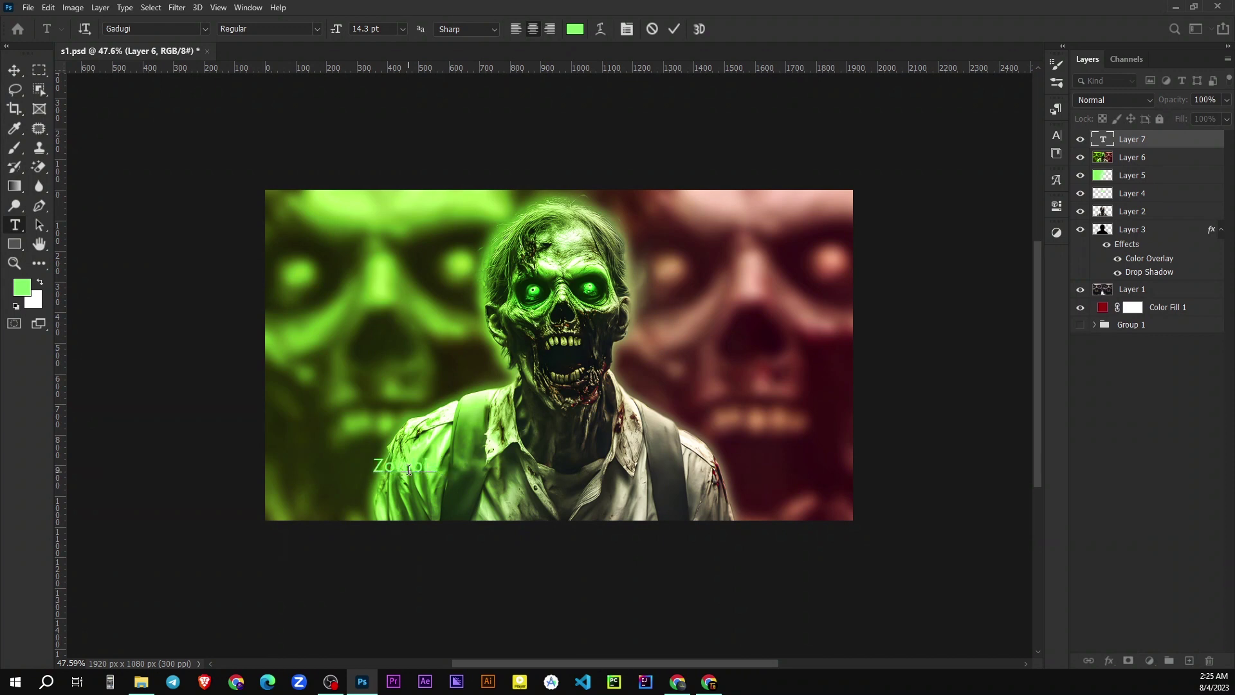
pyautogui.write('AND')
pyautogui.click(679, 30)
# - Set the title font to Impact and its colour to white (ffffff)
pyautogui.click(1143, 139)
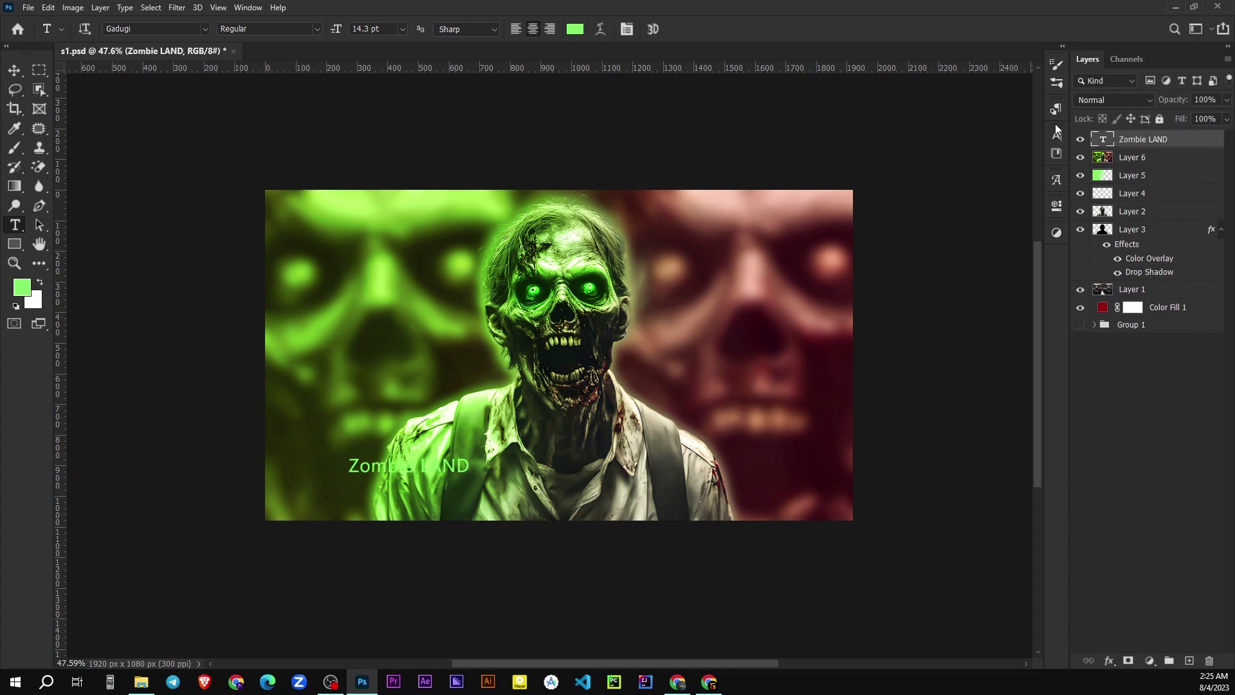
pyautogui.click(1056, 135)
pyautogui.click(959, 155)
pyautogui.scroll(6, 926, 260)
pyautogui.scroll(5, 927, 259)
pyautogui.scroll(5, 927, 259)
pyautogui.scroll(3, 927, 259)
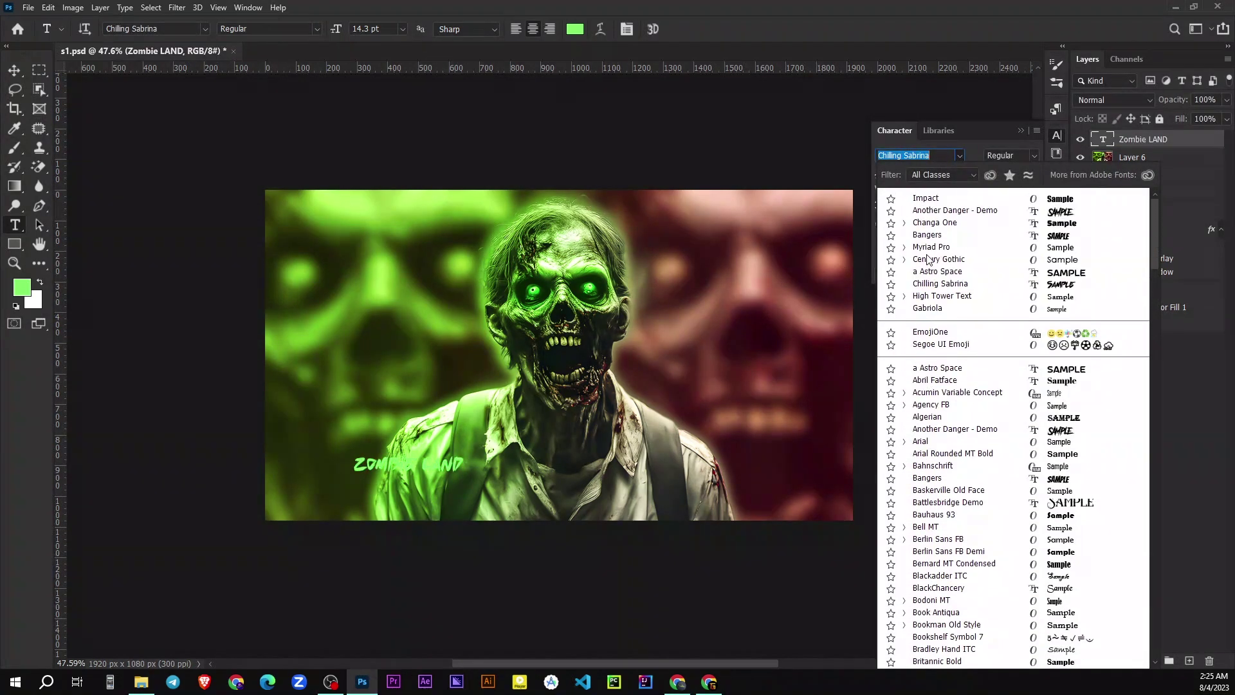
pyautogui.click(926, 198)
pyautogui.click(1014, 223)
pyautogui.write('ffffff')
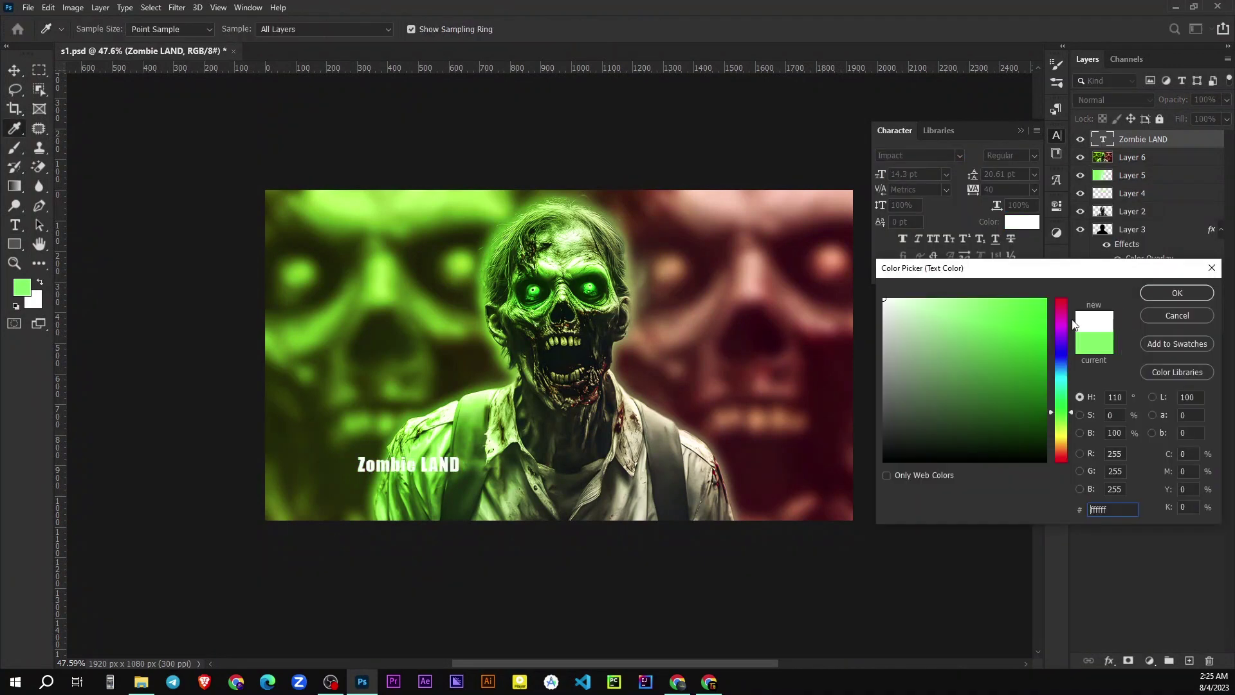
pyautogui.click(1168, 293)
pyautogui.click(1021, 131)
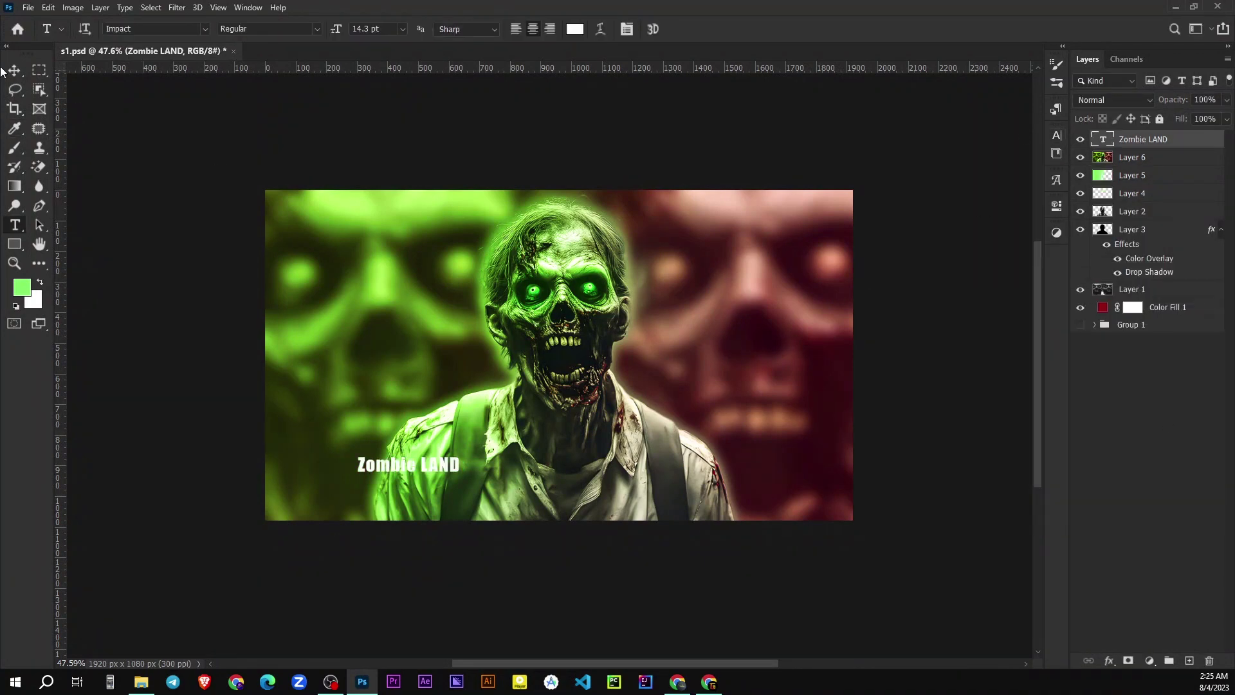
# - Move the title toward the upper left and enlarge it to about 268%
pyautogui.press('v')
pyautogui.moveTo(331, 459); pyautogui.dragTo(281, 267)
pyautogui.hotkey('ctrl', 't')
pyautogui.moveTo(411, 283); pyautogui.dragTo(582, 321)
pyautogui.press('Return')
# - Break the title into two lines, retyping the second line as 'Land'
pyautogui.doubleClick(1102, 139)
pyautogui.click(491, 307)
pyautogui.press('Return')
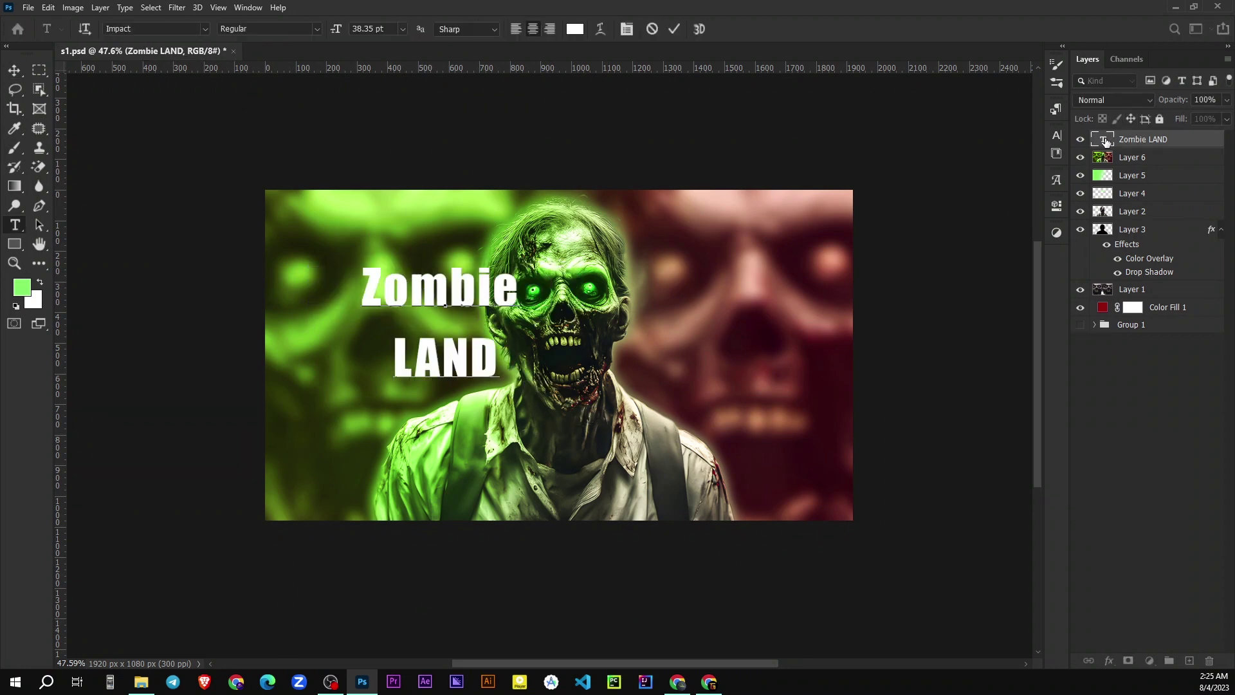
pyautogui.doubleClick(1102, 140)
pyautogui.moveTo(498, 360); pyautogui.dragTo(402, 361)
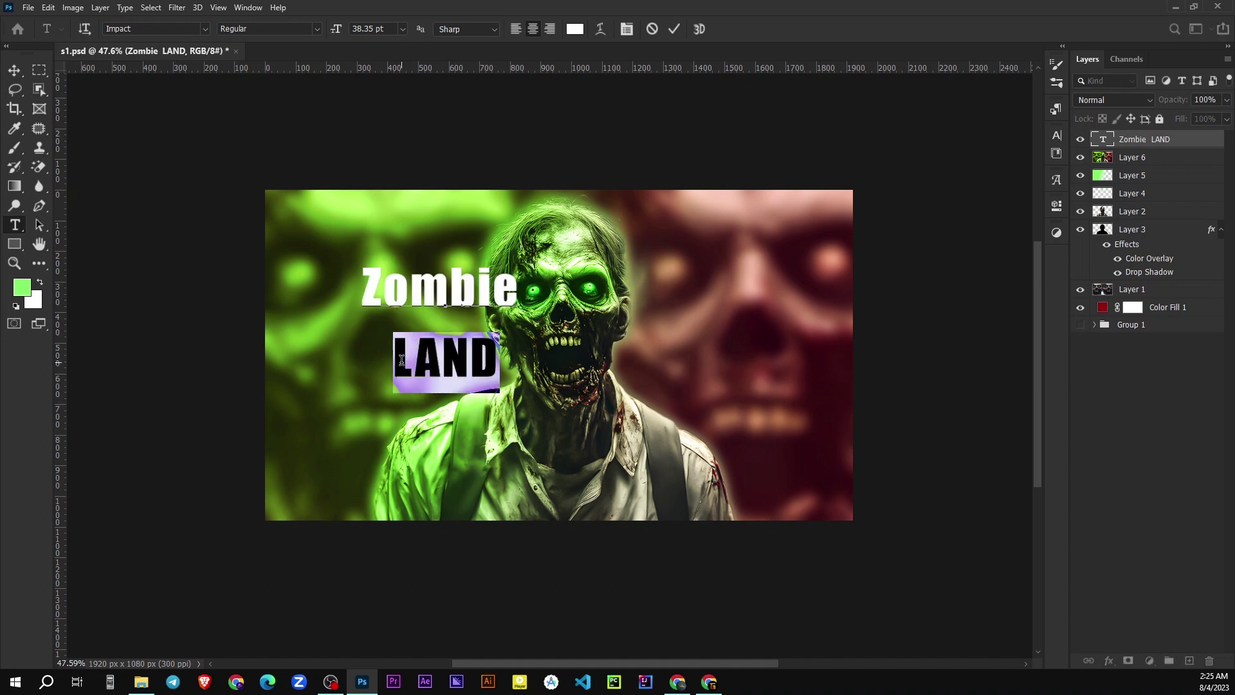
pyautogui.press('BackSpace')
pyautogui.write('Land')
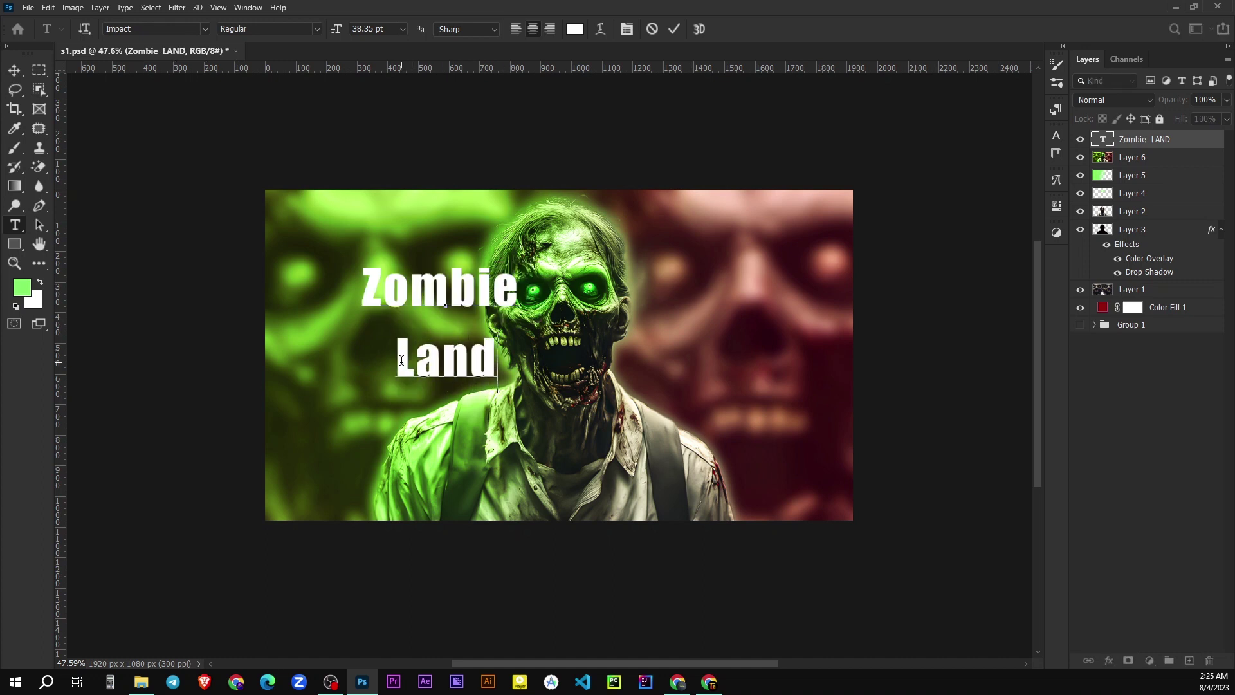
# - Tighten the title's line spacing (leading) to 38 pt
pyautogui.hotkey('ctrl', 'Return')
pyautogui.press('v')
pyautogui.click(1056, 134)
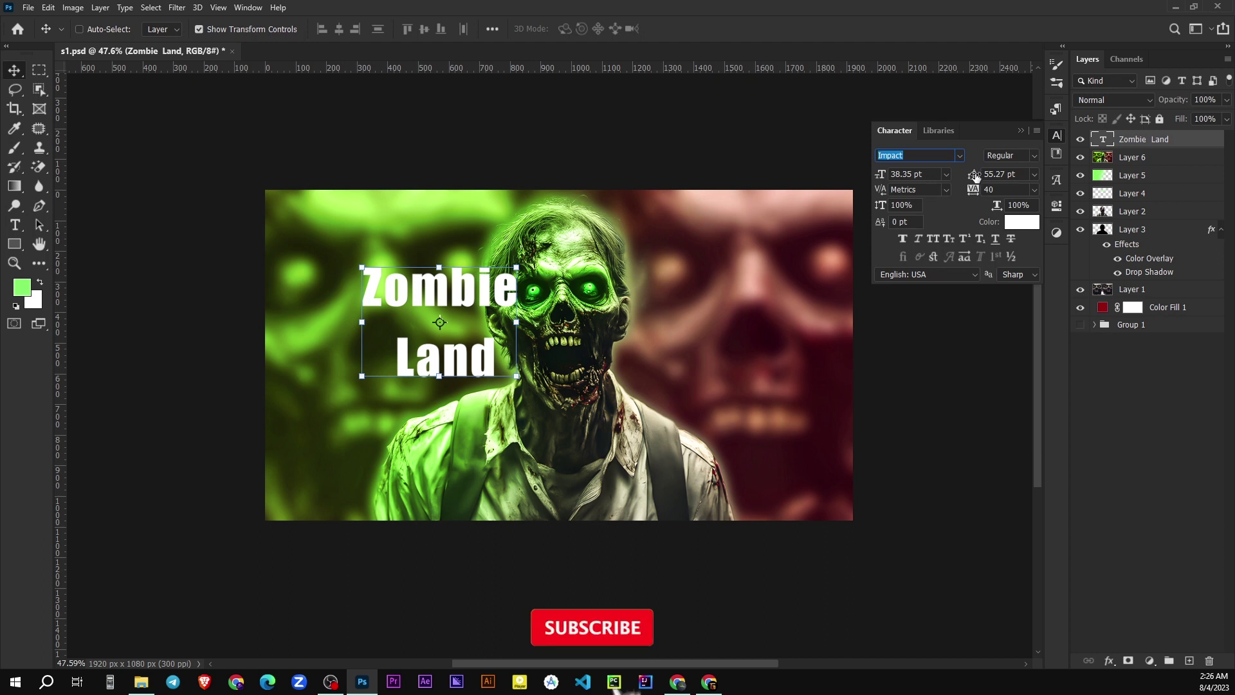
pyautogui.moveTo(971, 174); pyautogui.dragTo(964, 174)
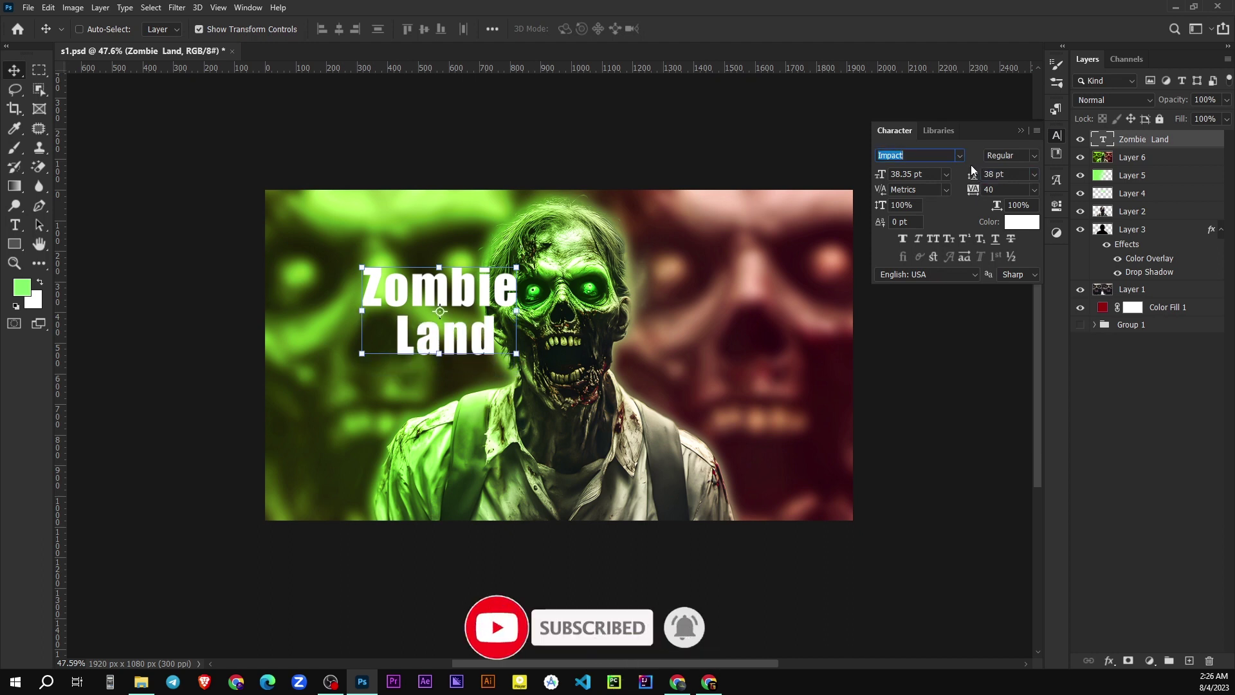
pyautogui.click(1021, 131)
pyautogui.doubleClick(1102, 139)
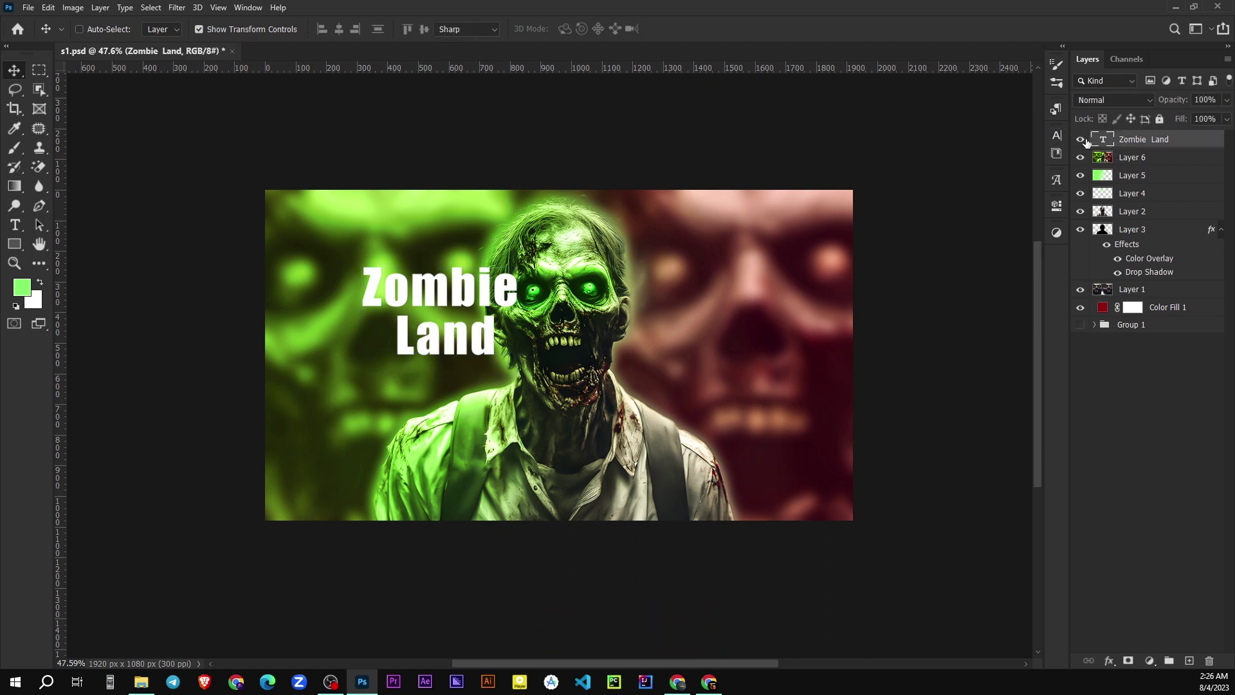
# - Enlarge the title to about 127% and move it to the poster's upper right
pyautogui.hotkey('ctrl', 'Return')
pyautogui.press('v')
pyautogui.moveTo(412, 300)
pyautogui.mouseDown()
pyautogui.moveTo(332, 280)
pyautogui.moveTo(354, 267)
pyautogui.mouseUp()
pyautogui.moveTo(447, 307); pyautogui.dragTo(498, 345)
pyautogui.moveTo(472, 251); pyautogui.dragTo(815, 302)
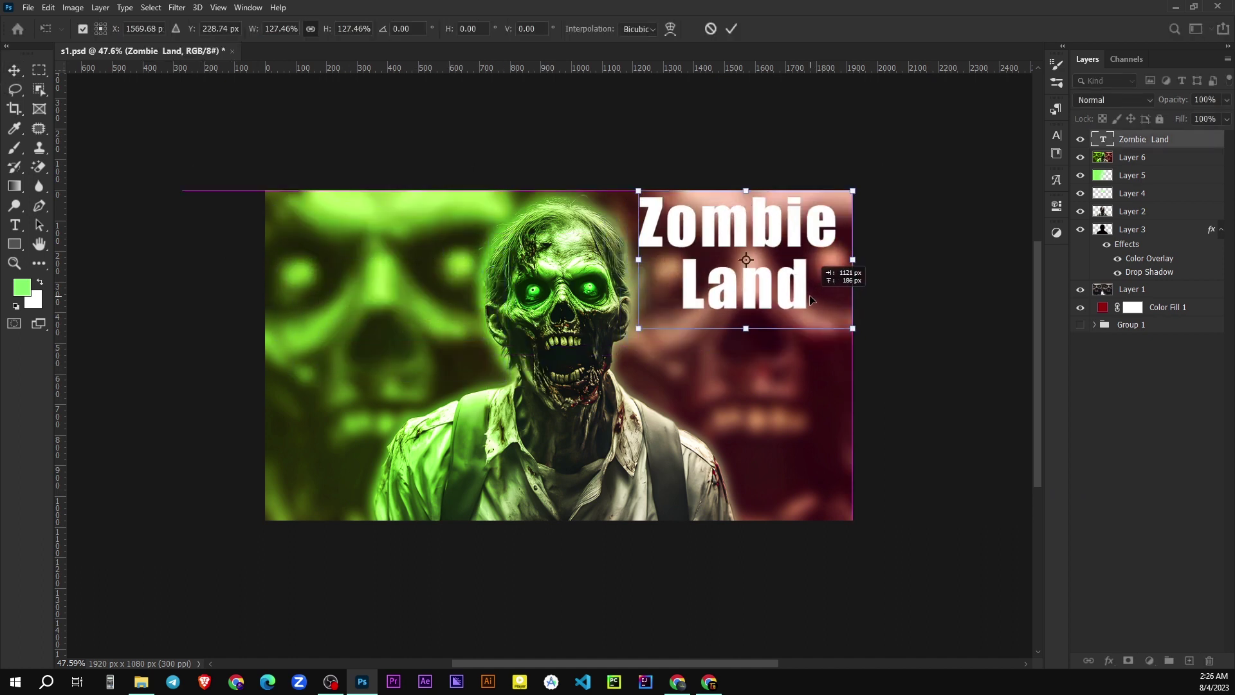
pyautogui.press('Return')
# - Colour the whole title red (ff0000)
pyautogui.click(1138, 139)
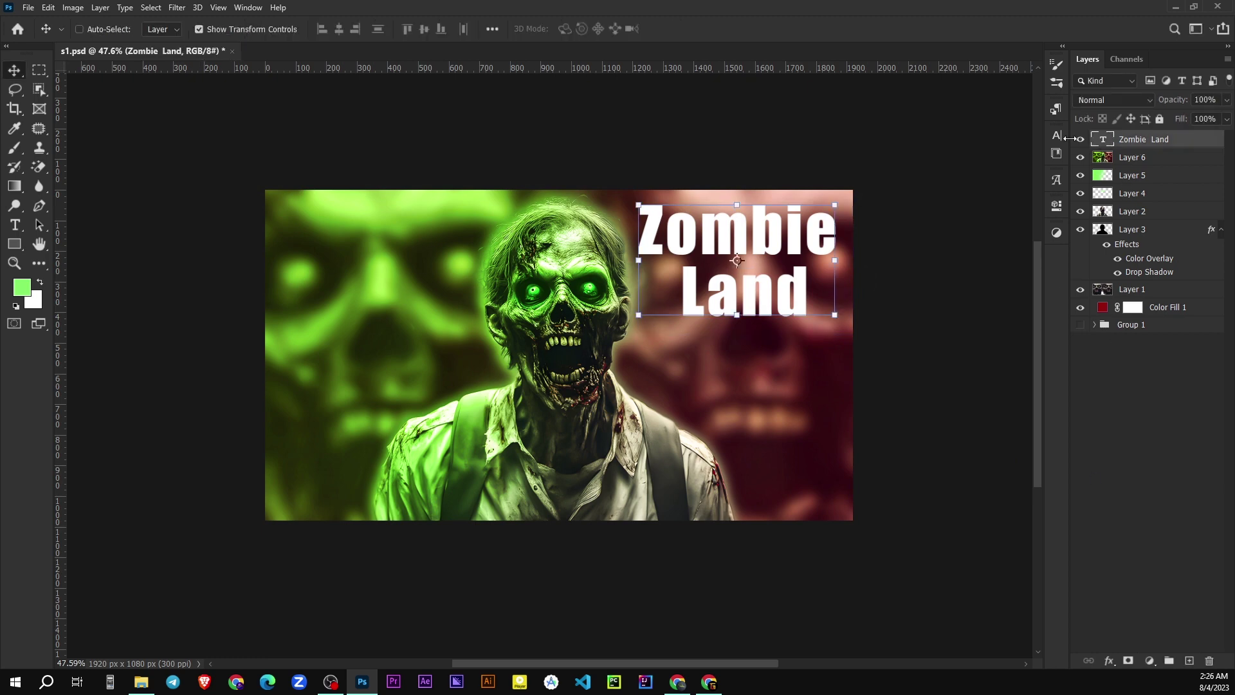
pyautogui.doubleClick(1103, 139)
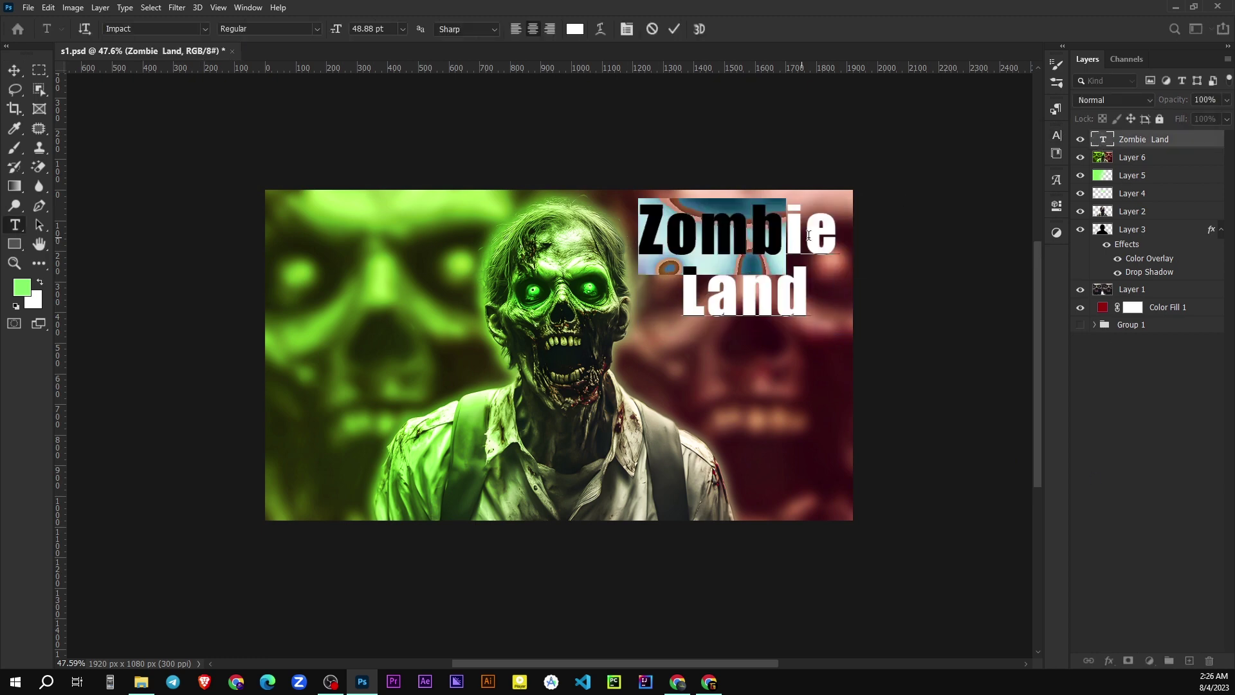
pyautogui.click(1057, 135)
pyautogui.click(1021, 221)
pyautogui.write('ff0000')
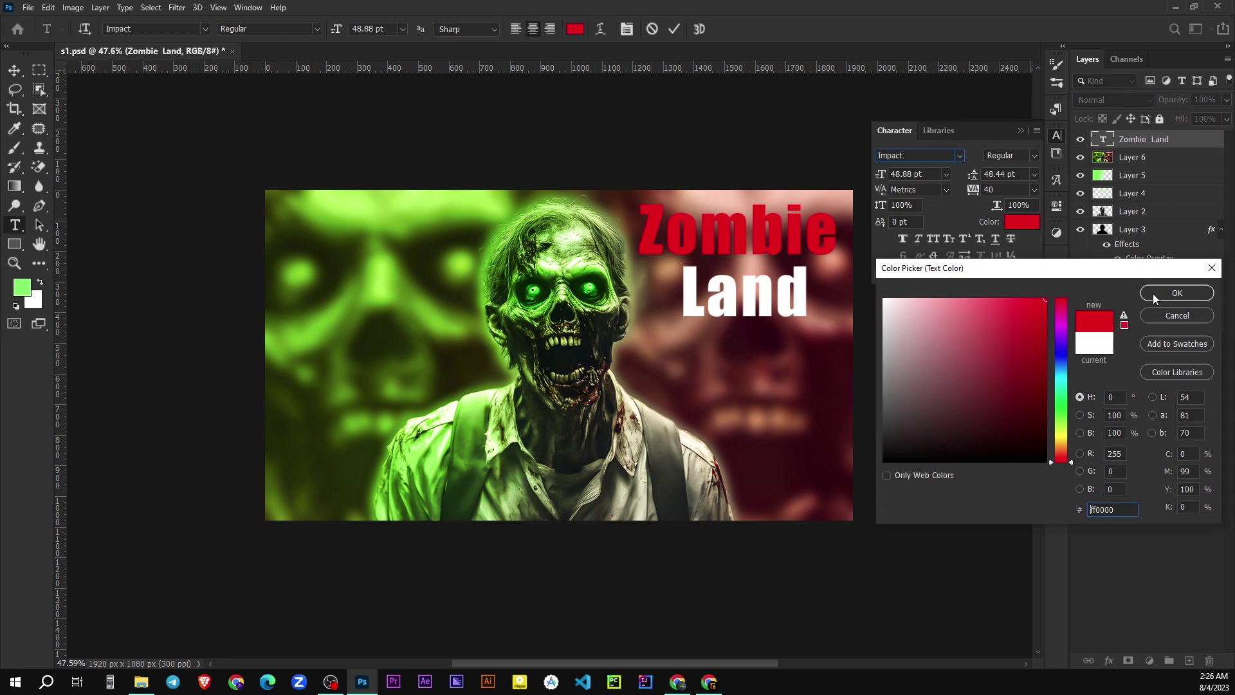
pyautogui.click(1170, 293)
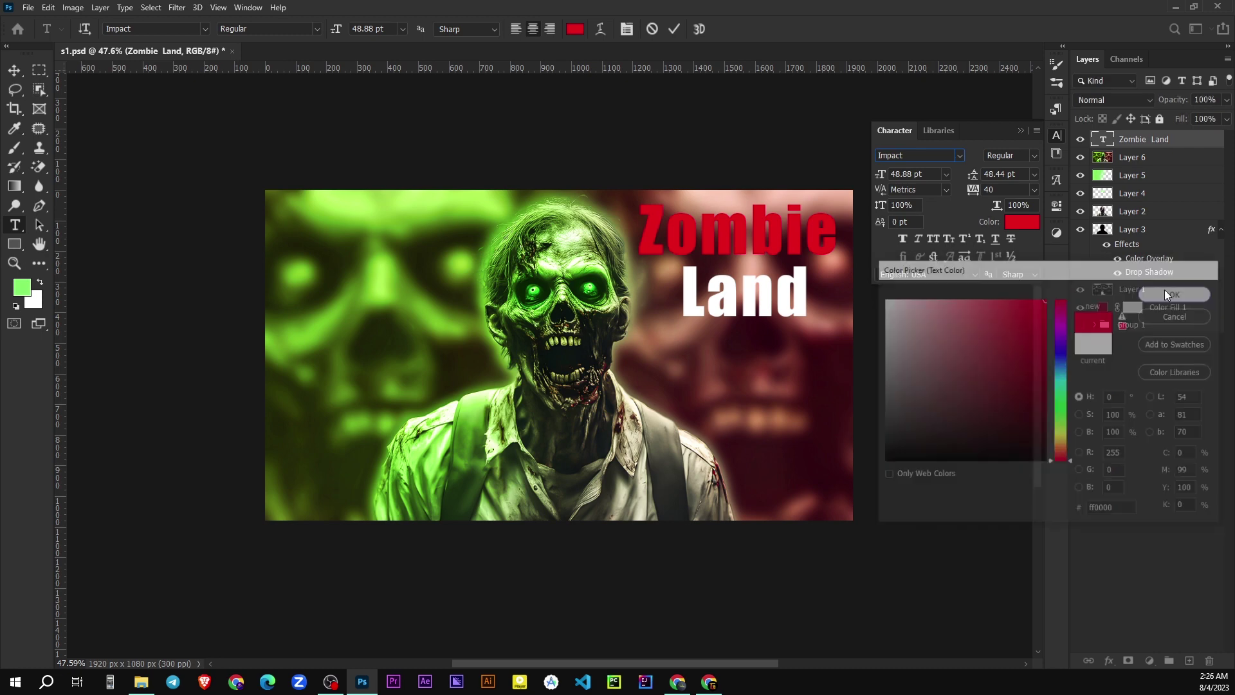
pyautogui.click(1020, 130)
pyautogui.click(1122, 388)
# - Recolour just the word 'Zombie' bright green
pyautogui.scroll(4, 670, 247)
pyautogui.scroll(1, 670, 246)
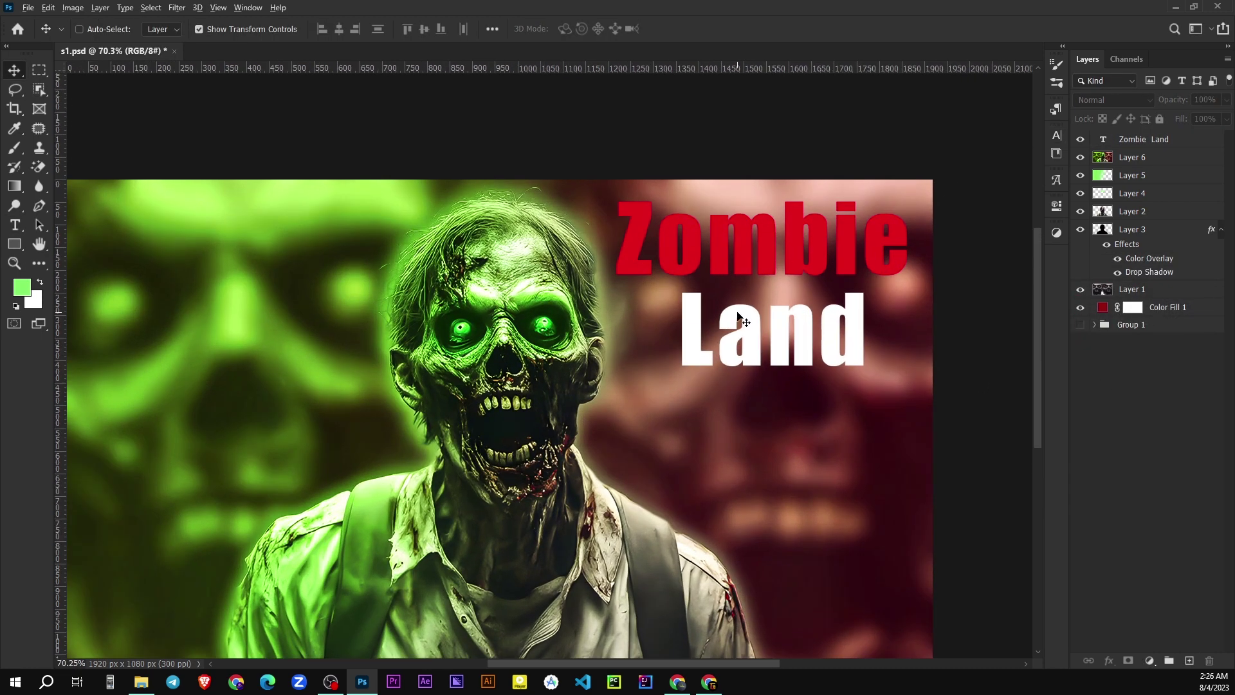
pyautogui.scroll(-4, 760, 277)
pyautogui.click(1104, 143)
pyautogui.click(1056, 135)
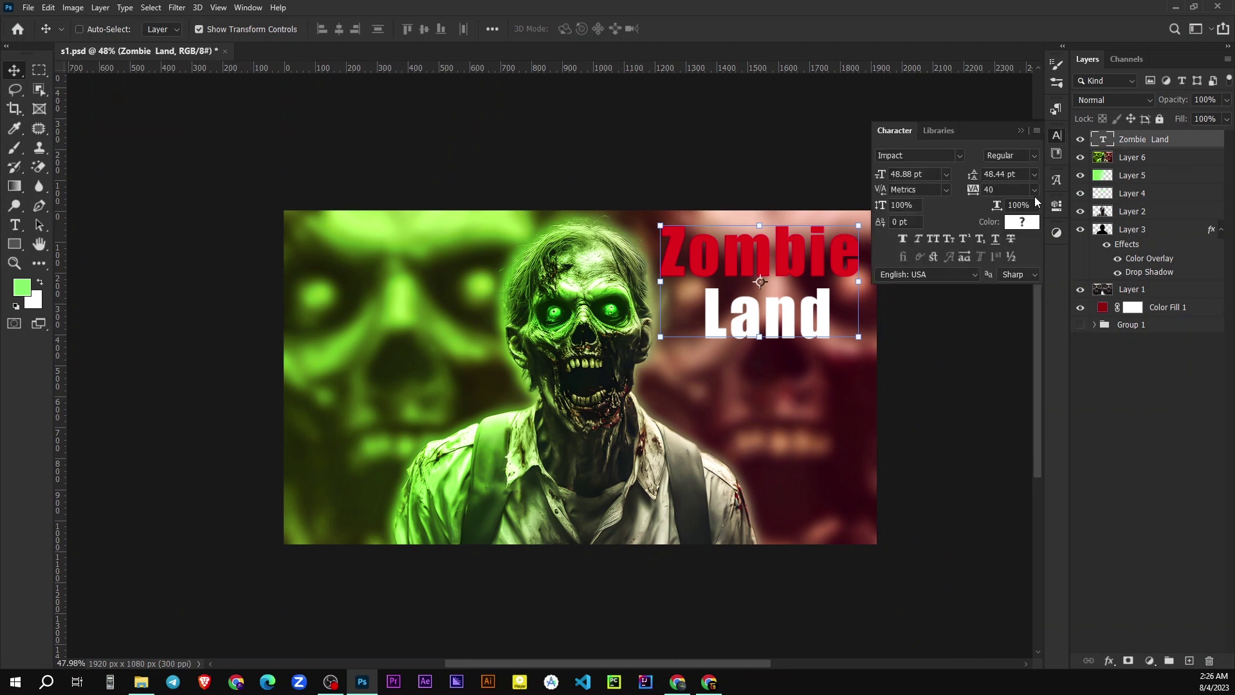
pyautogui.click(1037, 132)
pyautogui.press('t')
pyautogui.press('Return')
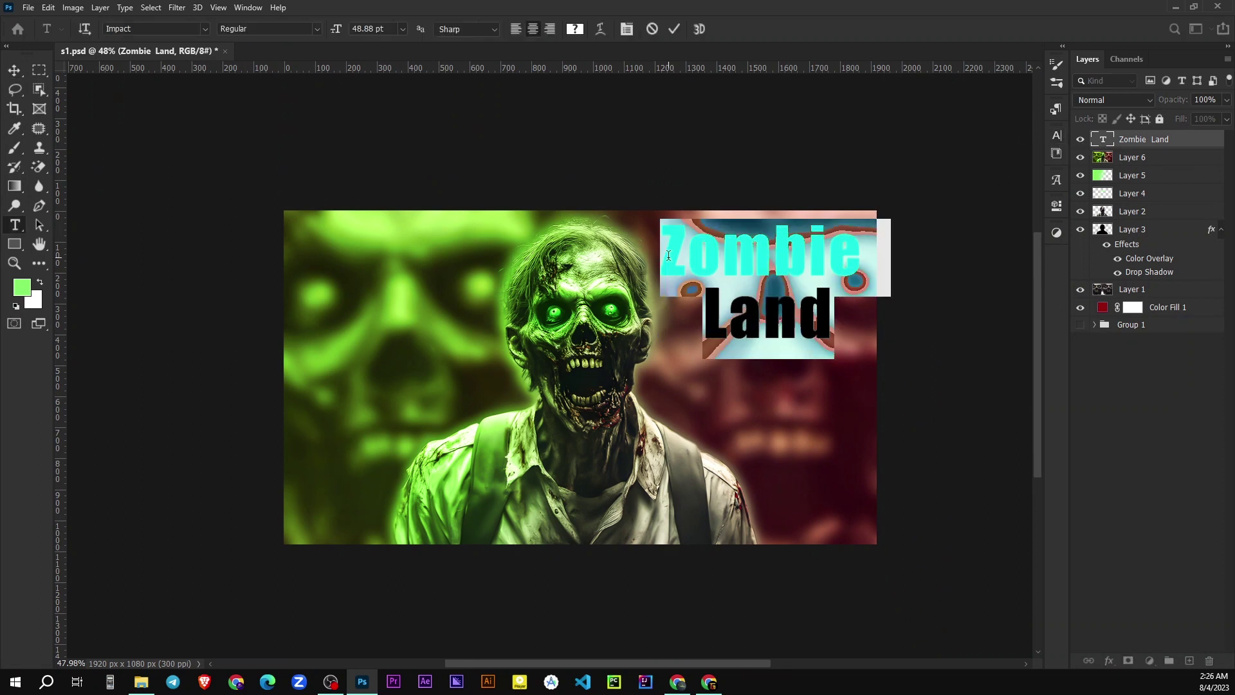
pyautogui.doubleClick(685, 253)
pyautogui.click(1056, 135)
pyautogui.click(1021, 221)
pyautogui.moveTo(829, 302); pyautogui.dragTo(795, 340)
pyautogui.click(1046, 298)
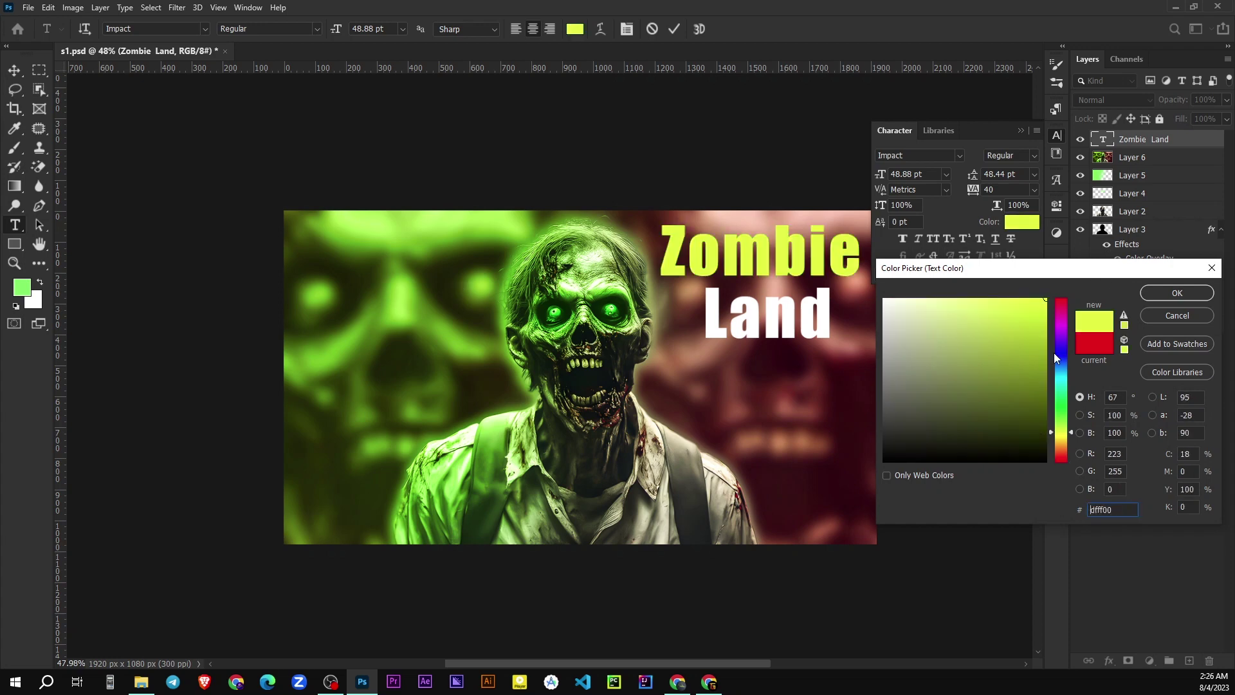
pyautogui.click(1061, 418)
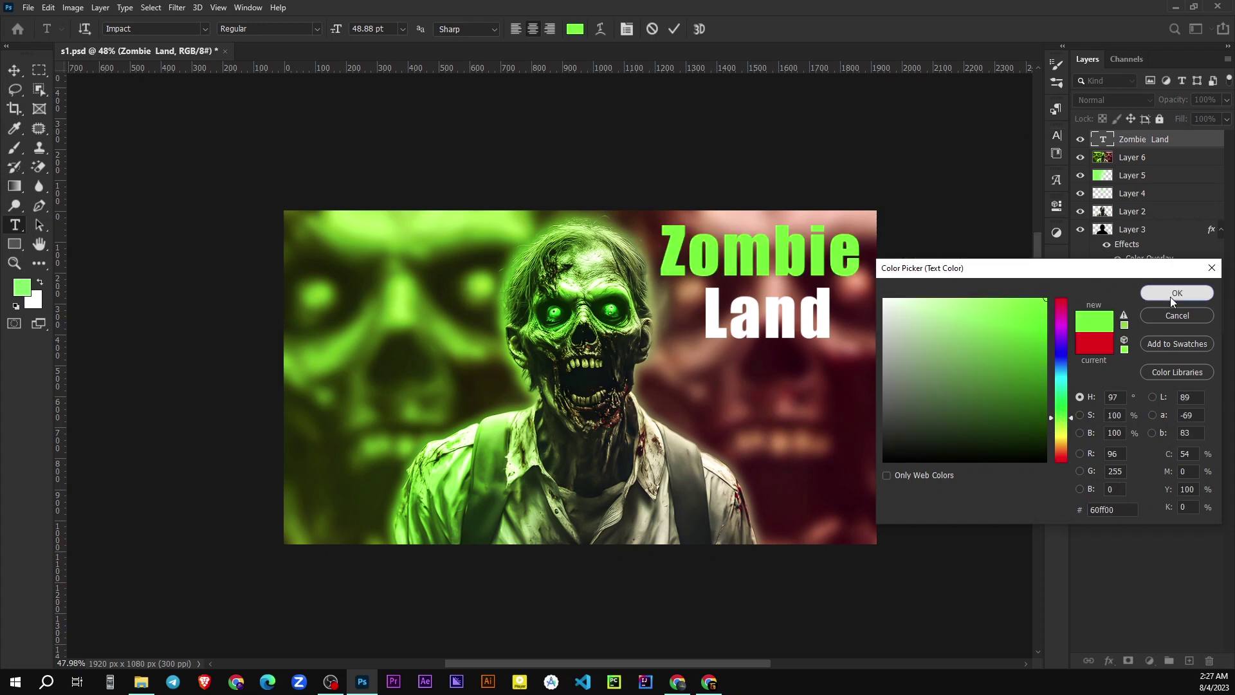
pyautogui.click(1176, 293)
# - Colour the 'Land' line light orange (ffb347) and commit the text
pyautogui.moveTo(704, 315); pyautogui.dragTo(874, 315)
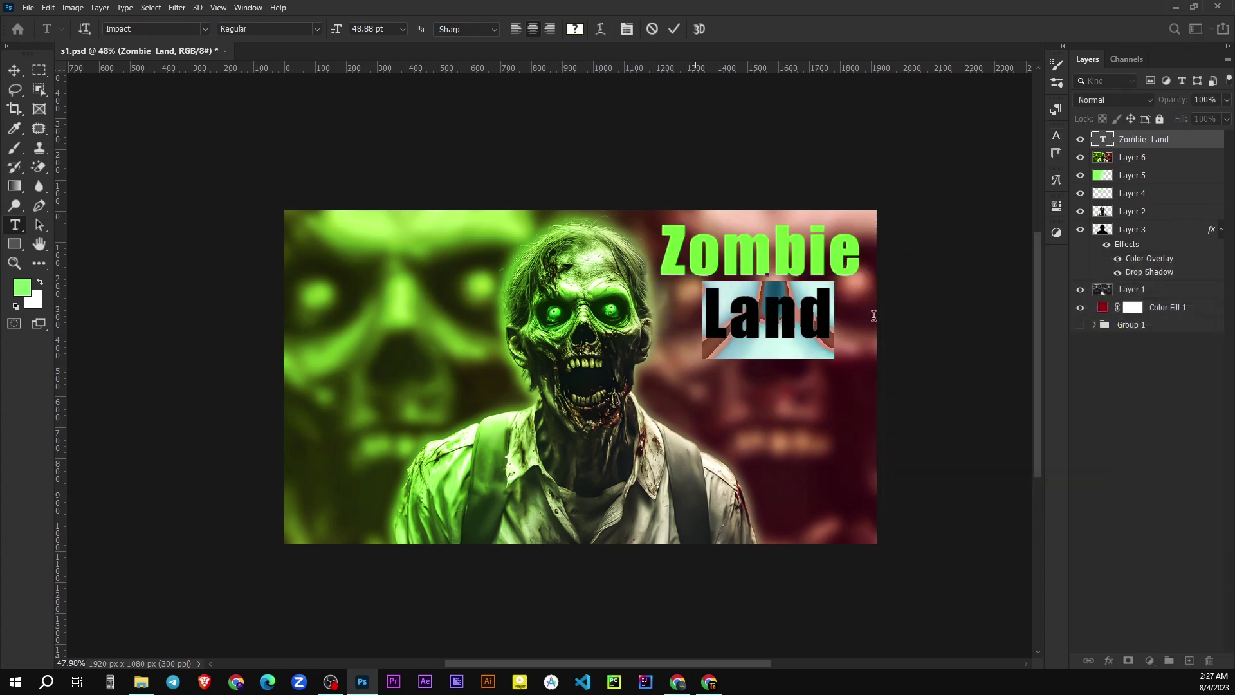
pyautogui.click(1054, 134)
pyautogui.click(1021, 221)
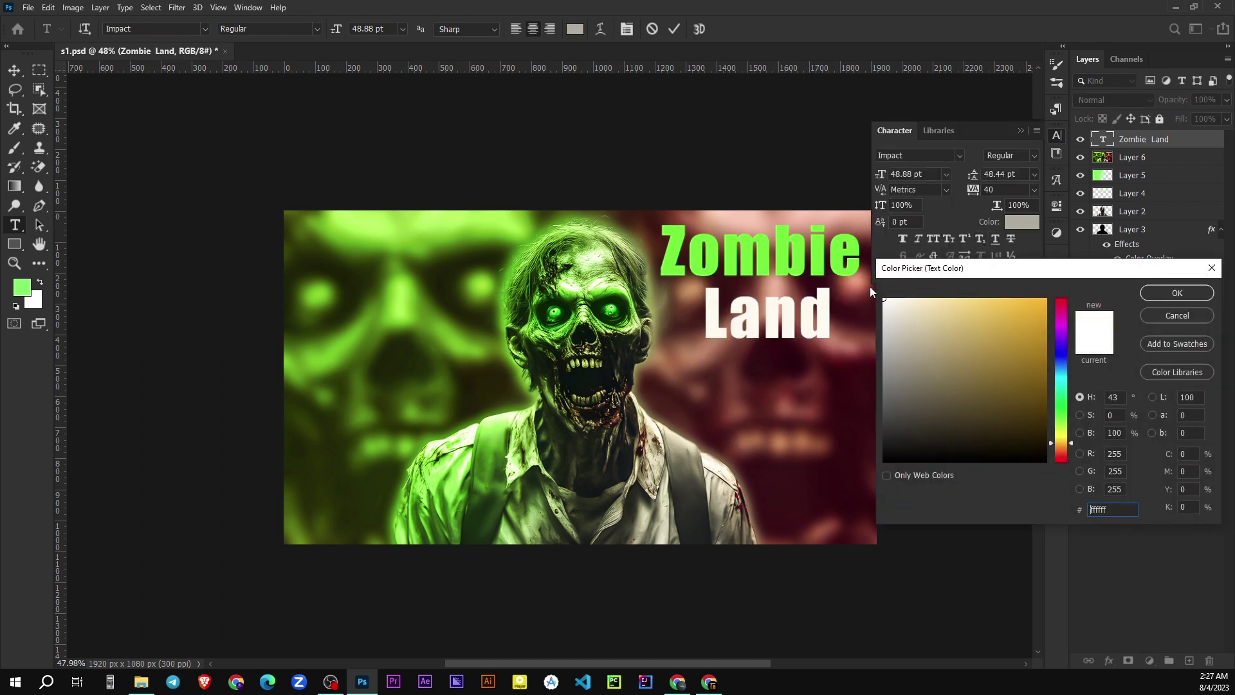
pyautogui.write('ffb347')
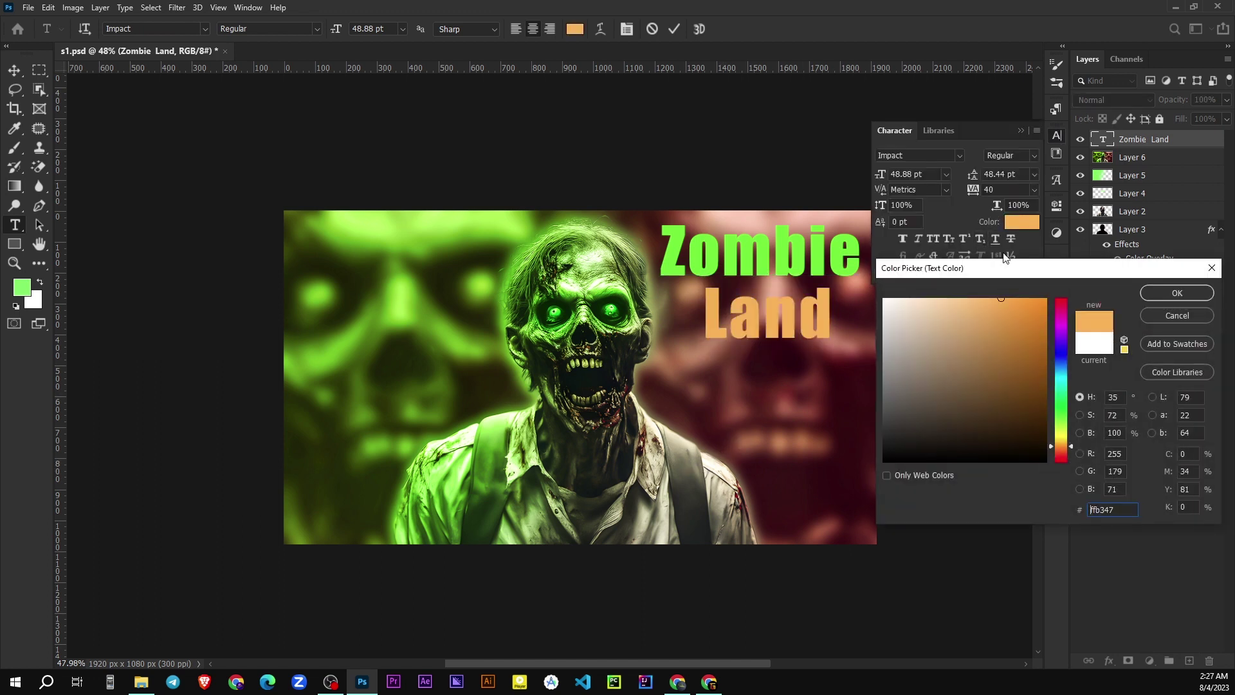
pyautogui.press('Return')
pyautogui.click(1021, 131)
pyautogui.hotkey('ctrl', 'Return')
# - Select the title layer and browse fonts to try Changa One
pyautogui.press('v')
pyautogui.click(1139, 139)
pyautogui.click(1056, 135)
pyautogui.click(958, 155)
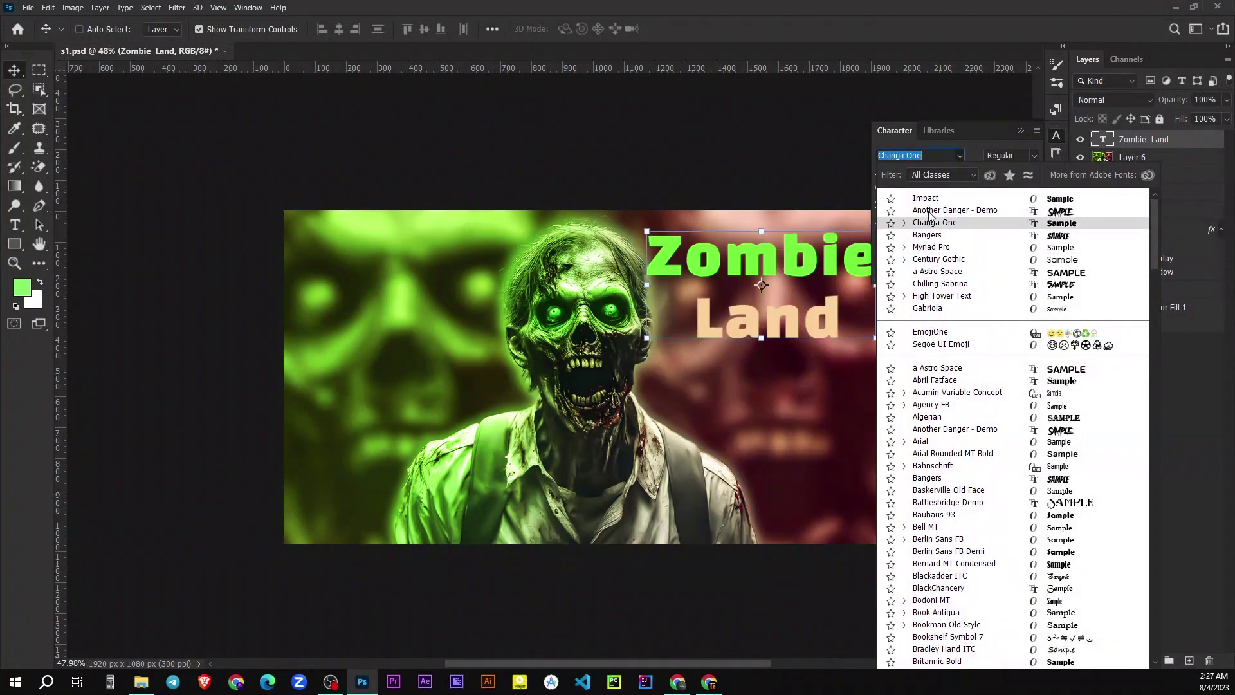
# - Set the Zombie Land title in the Chiller font
pyautogui.scroll(-4, 931, 214)
pyautogui.scroll(-3, 936, 257)
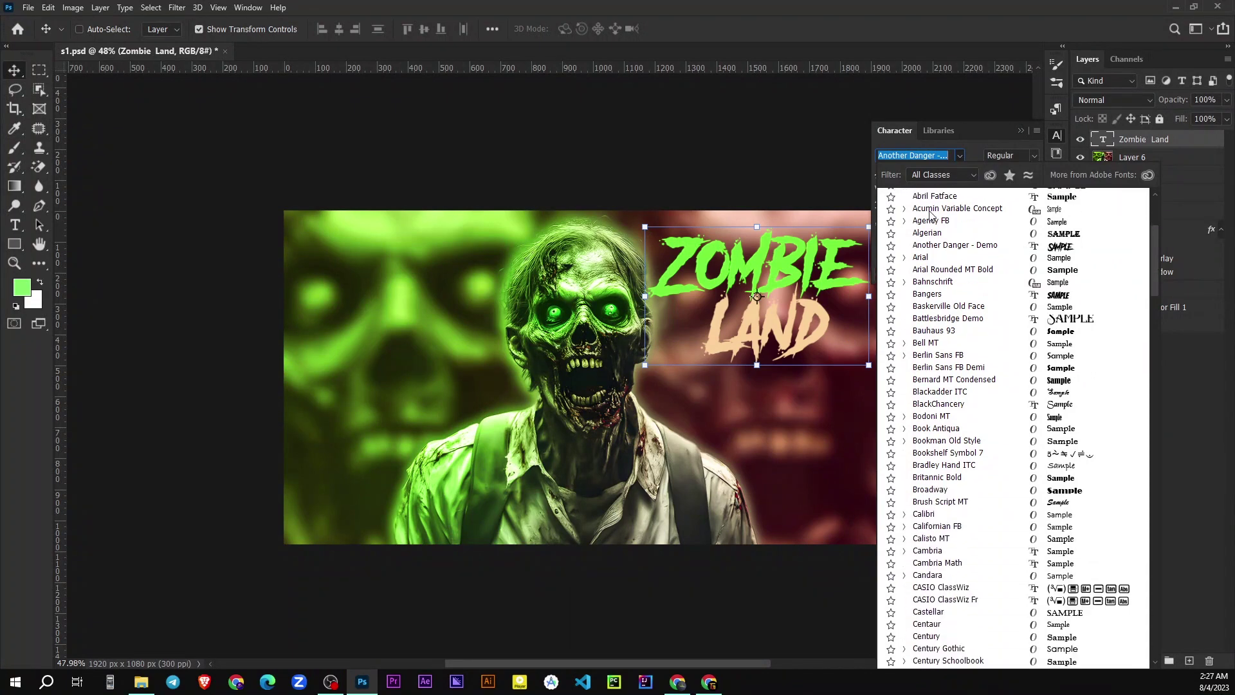
pyautogui.scroll(-2, 944, 315)
pyautogui.scroll(-1, 949, 334)
pyautogui.scroll(-2, 955, 354)
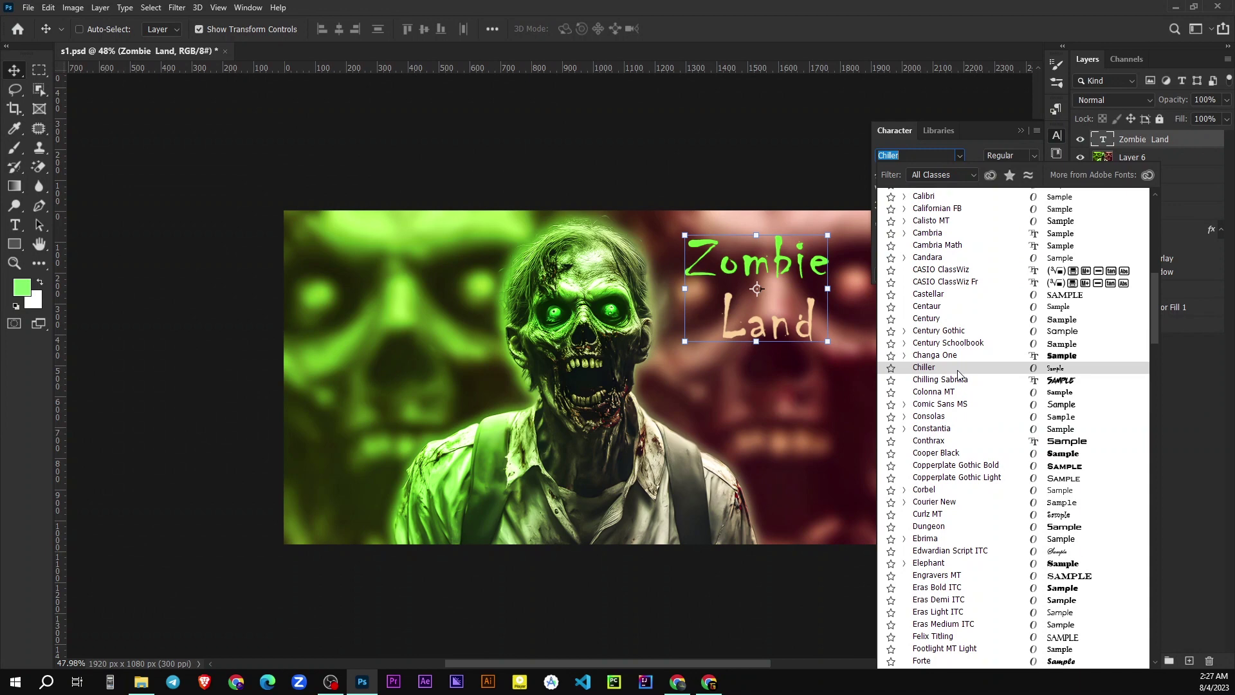
pyautogui.click(958, 369)
pyautogui.click(1020, 132)
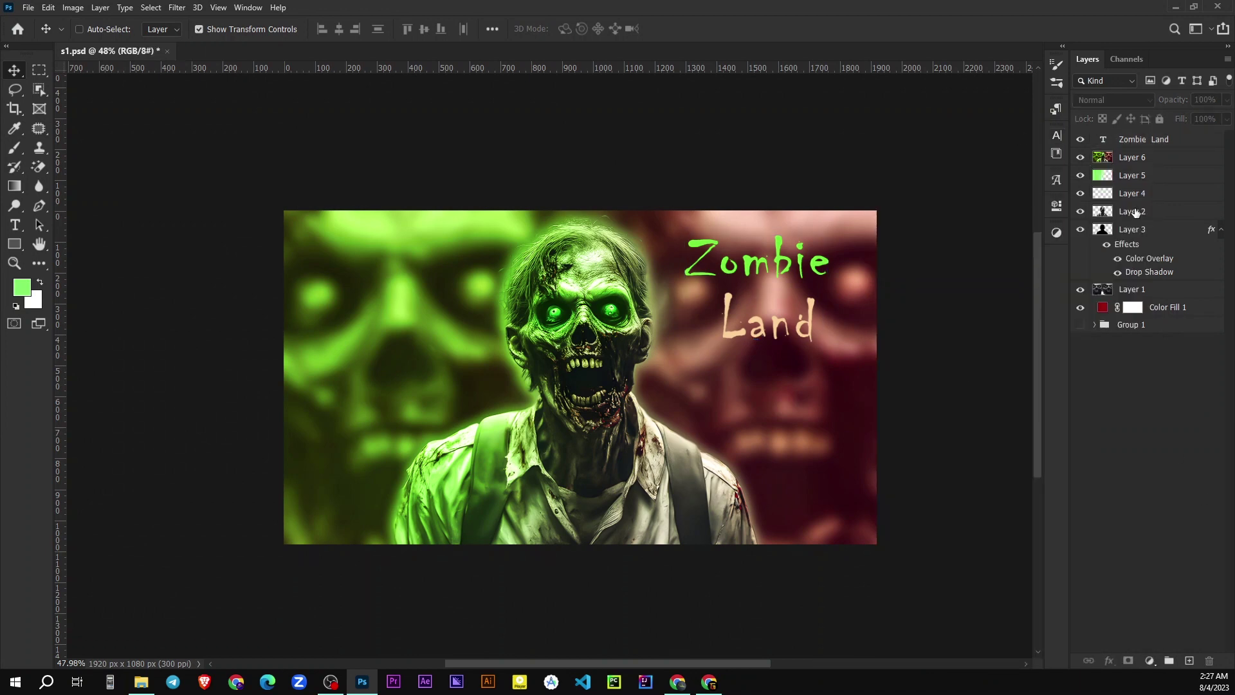
# - Scale the Zombie Land title up to about 126% in the poster's upper right
pyautogui.click(1138, 148)
pyautogui.hotkey('ctrl', 't')
pyautogui.moveTo(852, 355); pyautogui.dragTo(857, 376)
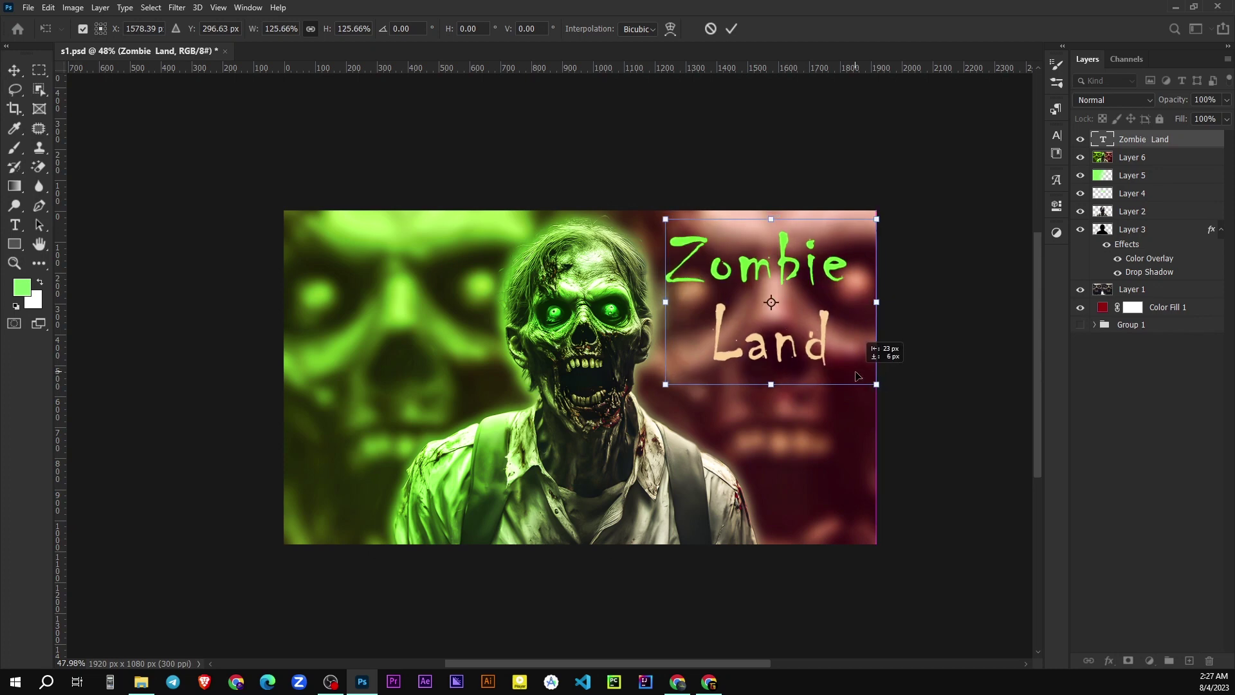
pyautogui.click(1150, 449)
pyautogui.click(1138, 139)
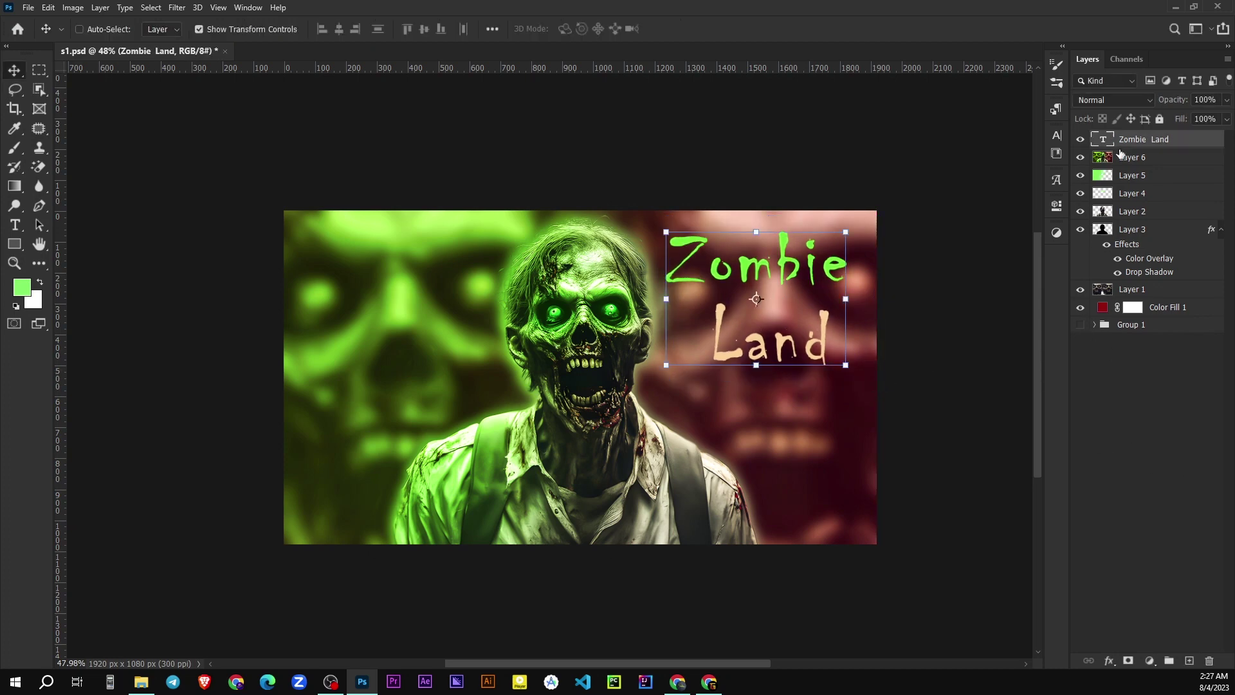
# - Add a drop shadow with increased distance to the Zombie Land title
pyautogui.rightClick(1119, 139)
pyautogui.click(1029, 101)
pyautogui.moveTo(862, 187); pyautogui.dragTo(968, 215)
pyautogui.click(818, 467)
pyautogui.click(846, 468)
pyautogui.moveTo(1038, 337)
pyautogui.mouseDown()
pyautogui.moveTo(1059, 365)
pyautogui.moveTo(1061, 341)
pyautogui.moveTo(1046, 375)
pyautogui.mouseUp()
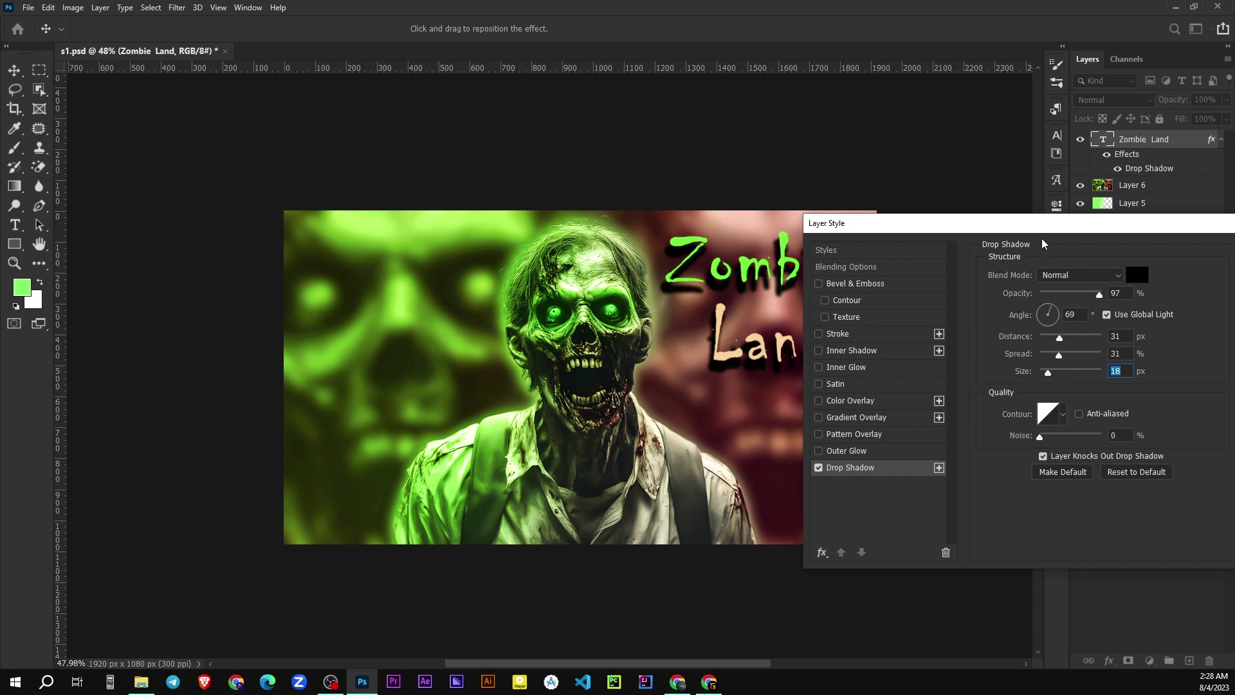
pyautogui.click(1020, 230)
pyautogui.scroll(-2, 786, 413)
pyautogui.scroll(4, 791, 361)
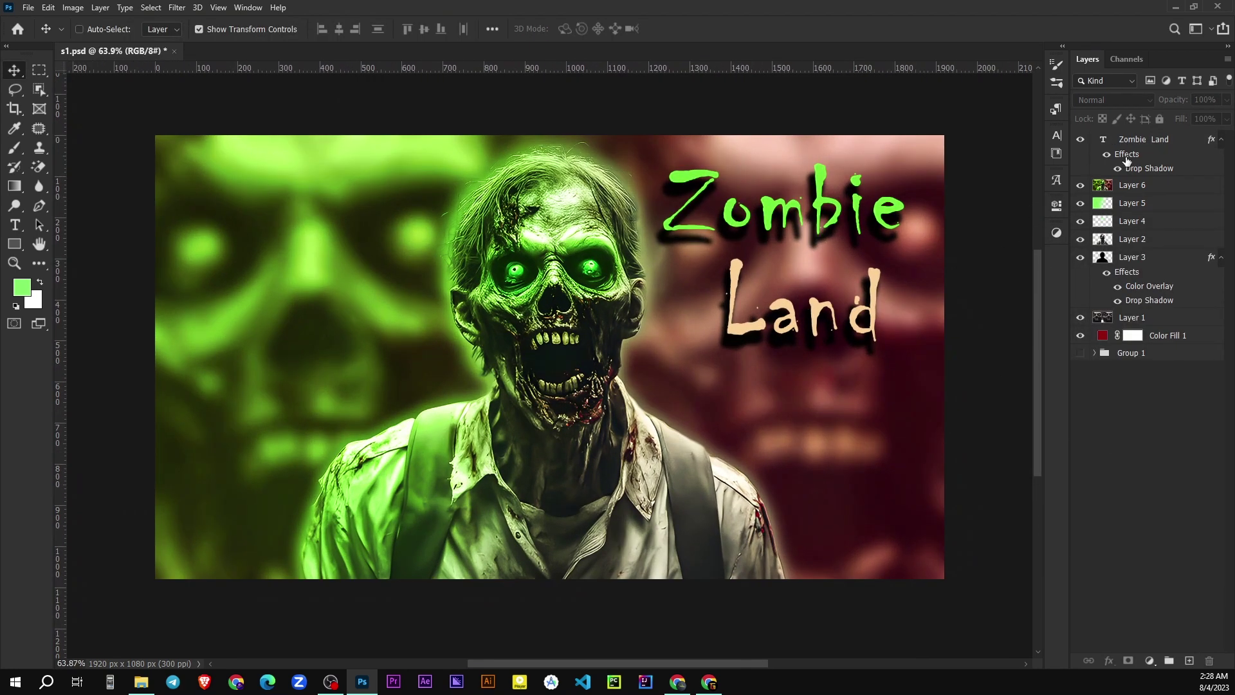
# - Add a second drop shadow to the title and colour it bright red
pyautogui.rightClick(1147, 141)
pyautogui.click(1044, 98)
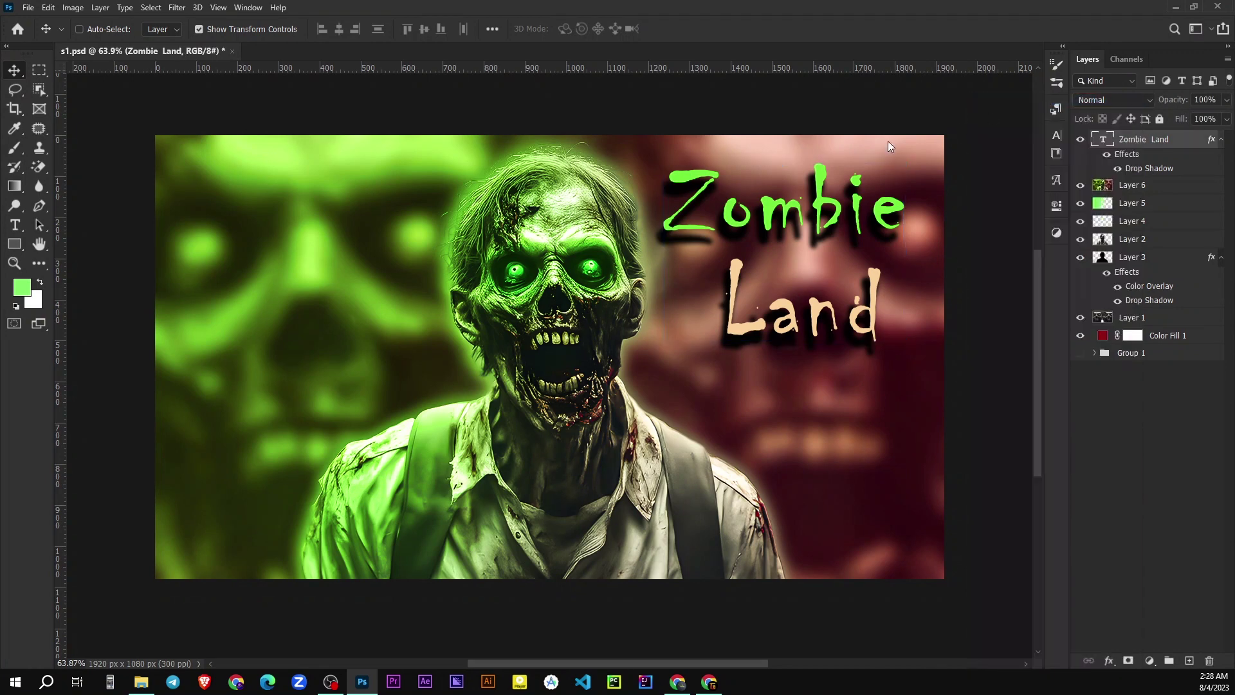
pyautogui.moveTo(804, 211); pyautogui.dragTo(1071, 276)
pyautogui.click(940, 512)
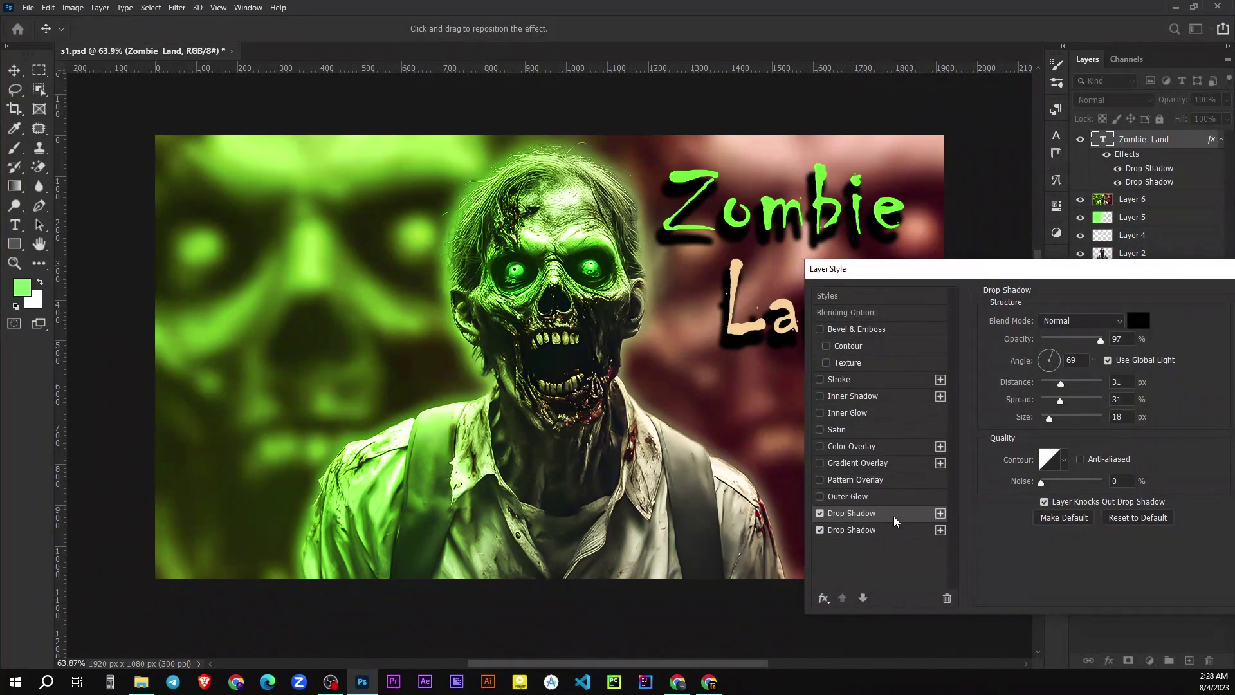
pyautogui.click(1135, 323)
pyautogui.click(1013, 305)
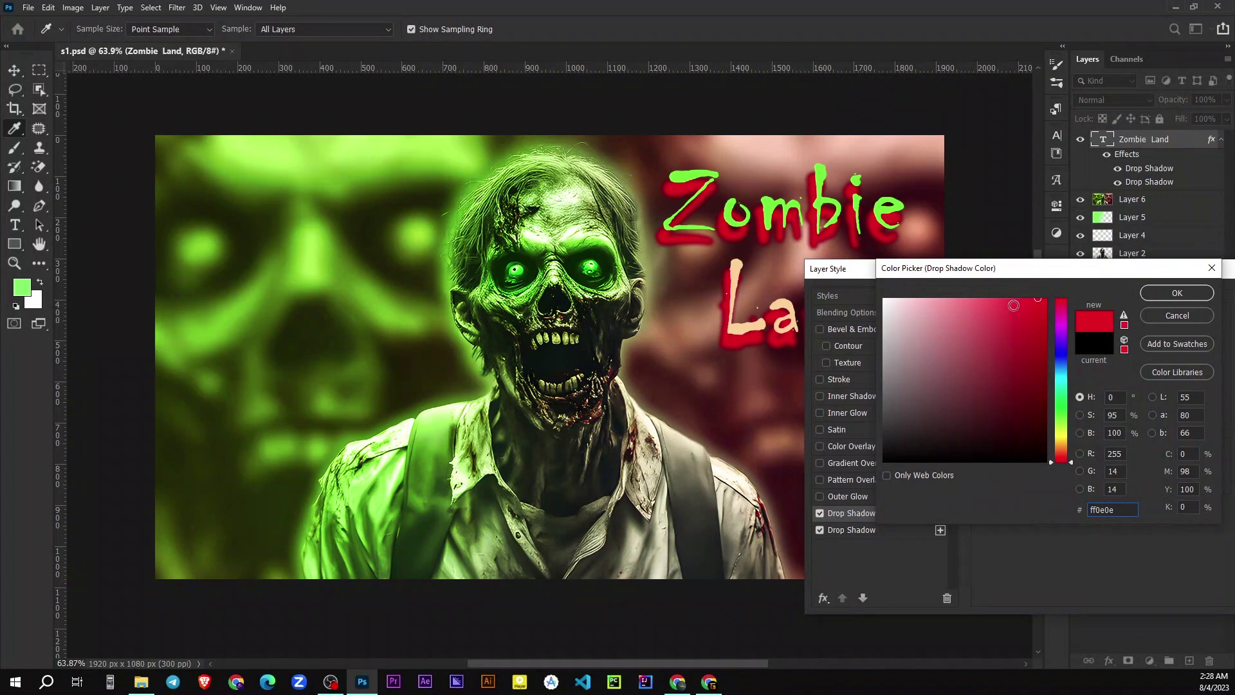
pyautogui.click(1175, 293)
pyautogui.click(915, 530)
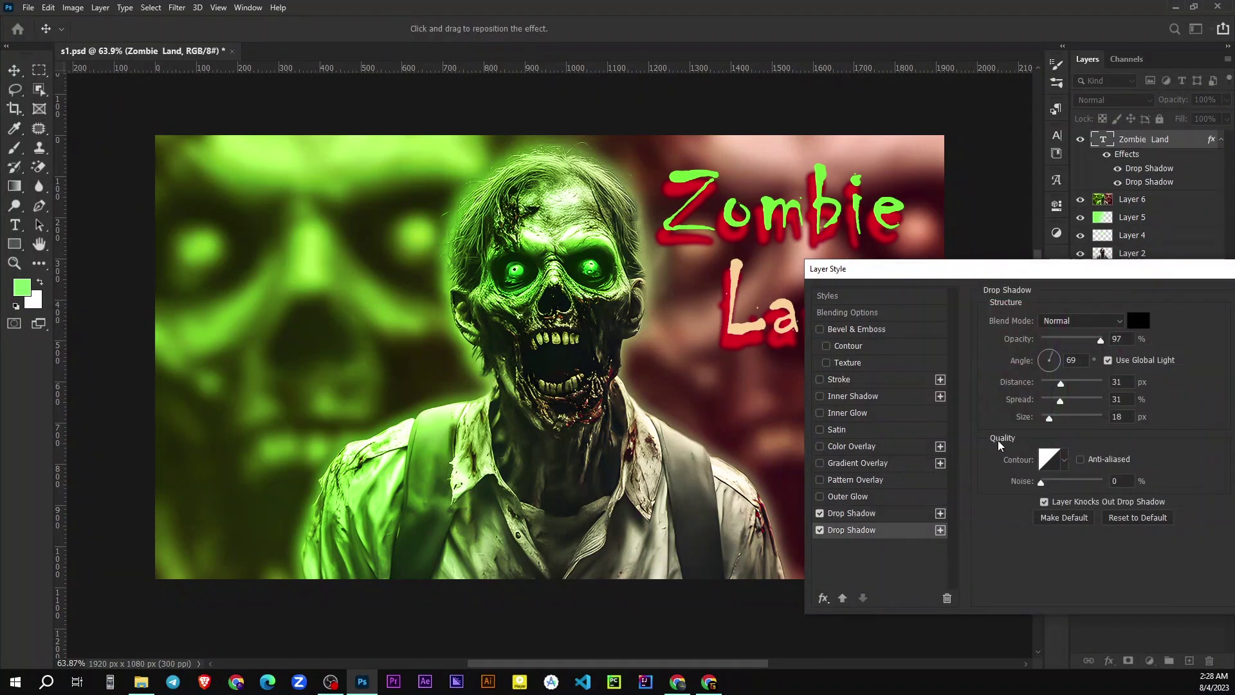
pyautogui.click(1138, 320)
pyautogui.click(1014, 305)
pyautogui.click(1176, 294)
# - Keep the first shadow black, give the red shadow larger distance and size, and apply
pyautogui.click(913, 512)
pyautogui.click(1137, 320)
pyautogui.click(1046, 462)
pyautogui.click(1165, 297)
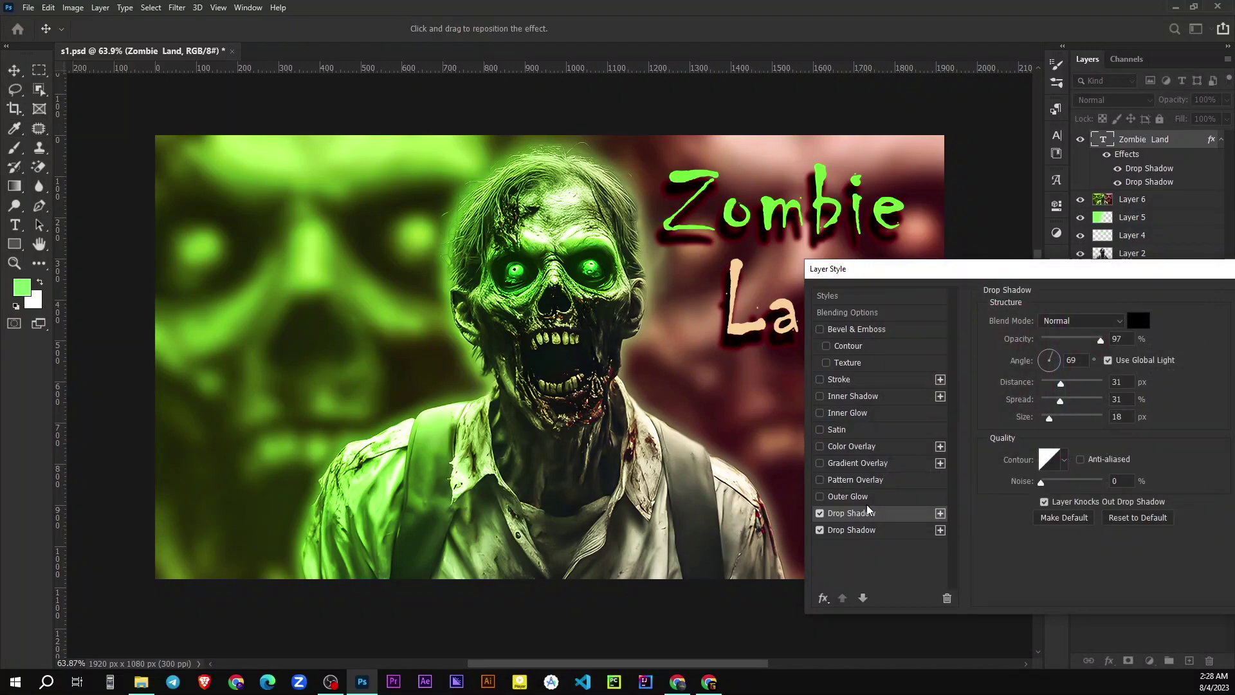
pyautogui.moveTo(1058, 384); pyautogui.dragTo(1070, 384)
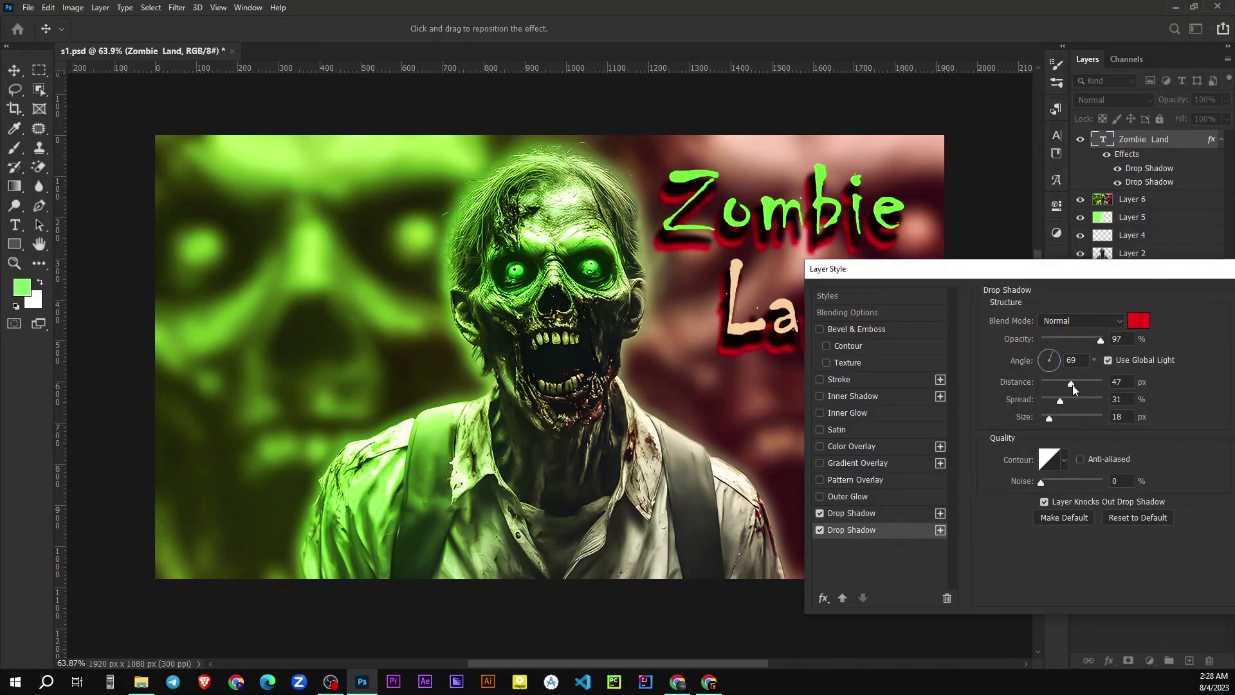
pyautogui.moveTo(1067, 401)
pyautogui.mouseDown()
pyautogui.moveTo(1049, 416)
pyautogui.moveTo(1066, 384)
pyautogui.mouseUp()
pyautogui.click(1056, 416)
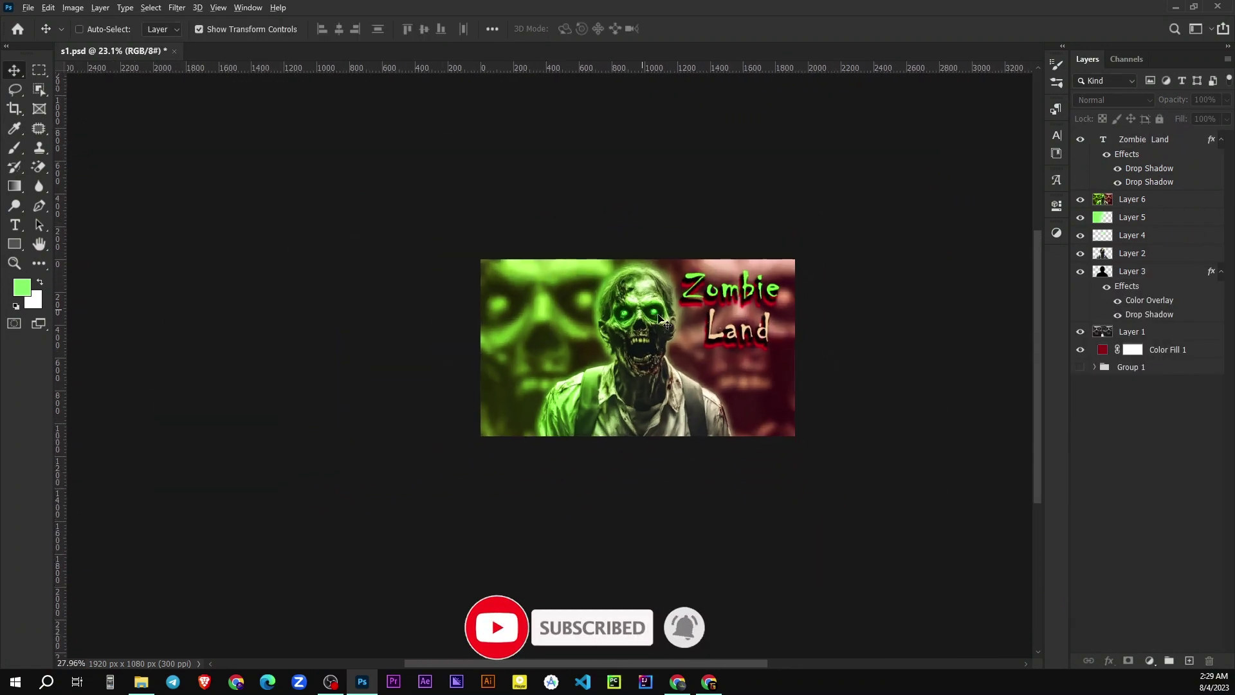
pyautogui.scroll(5, 771, 309)
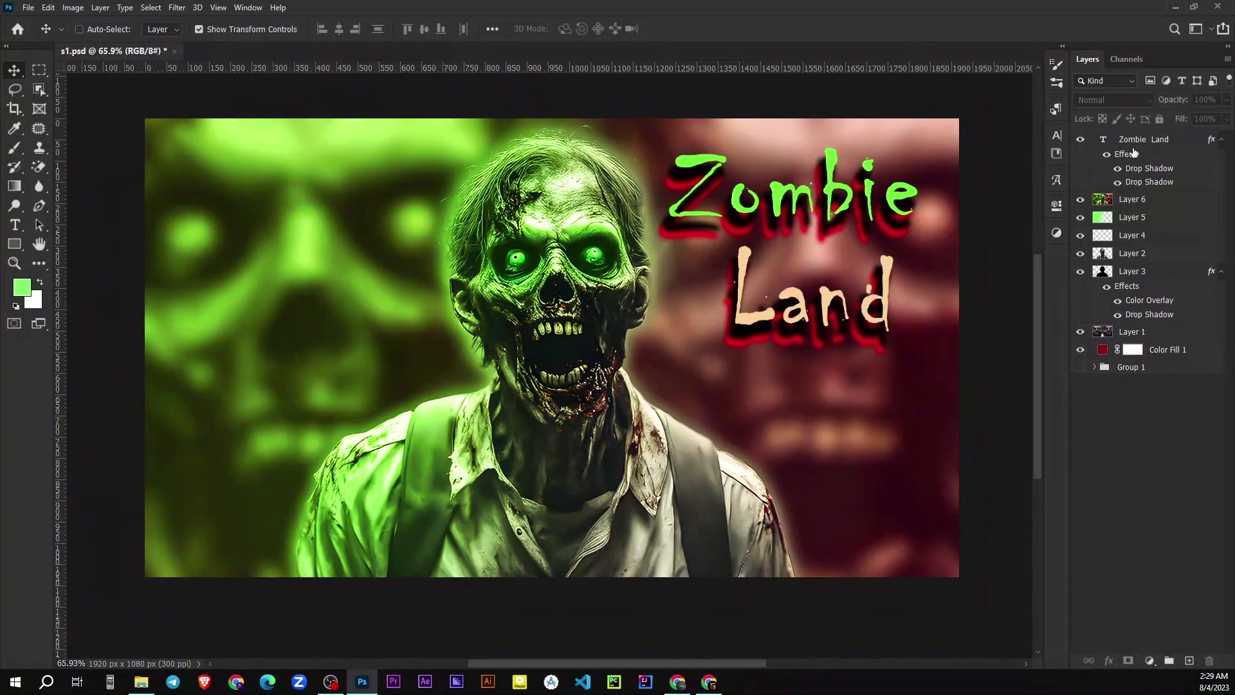
# - Merge all visible layers into a new top layer with Ctrl+Alt+Shift+E
pyautogui.hotkey('ctrl', 'shift', 'alt', 'e')
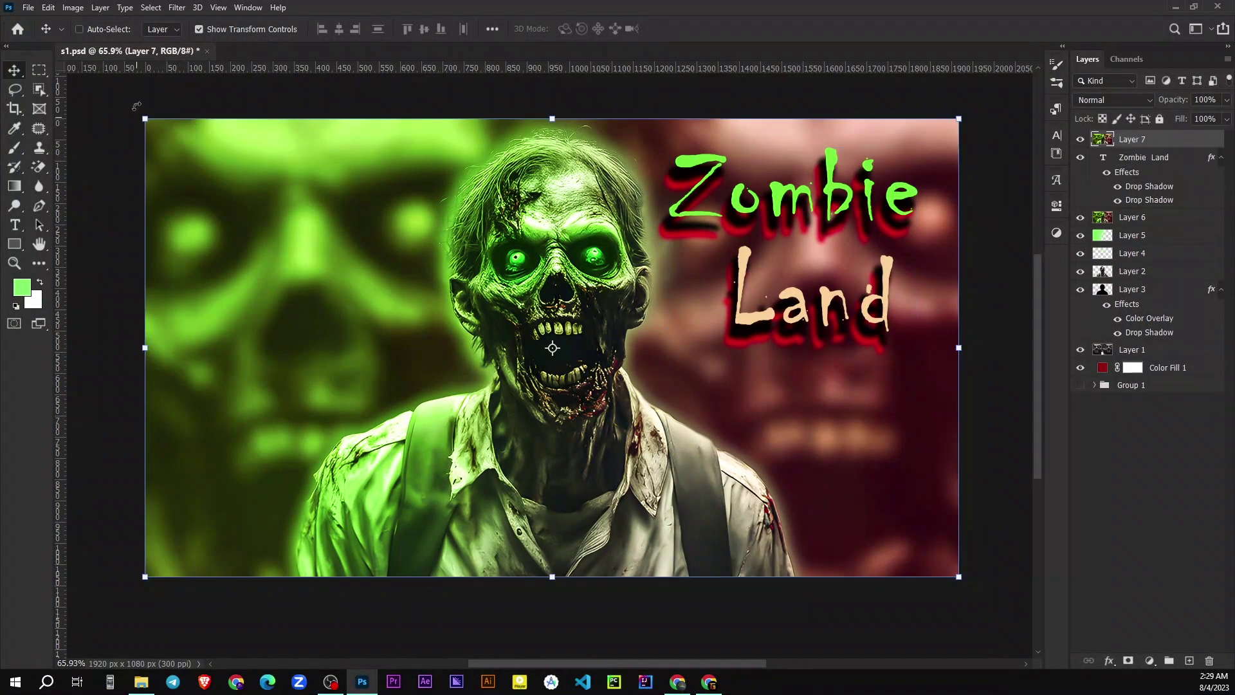
pyautogui.click(176, 8)
pyautogui.click(258, 124)
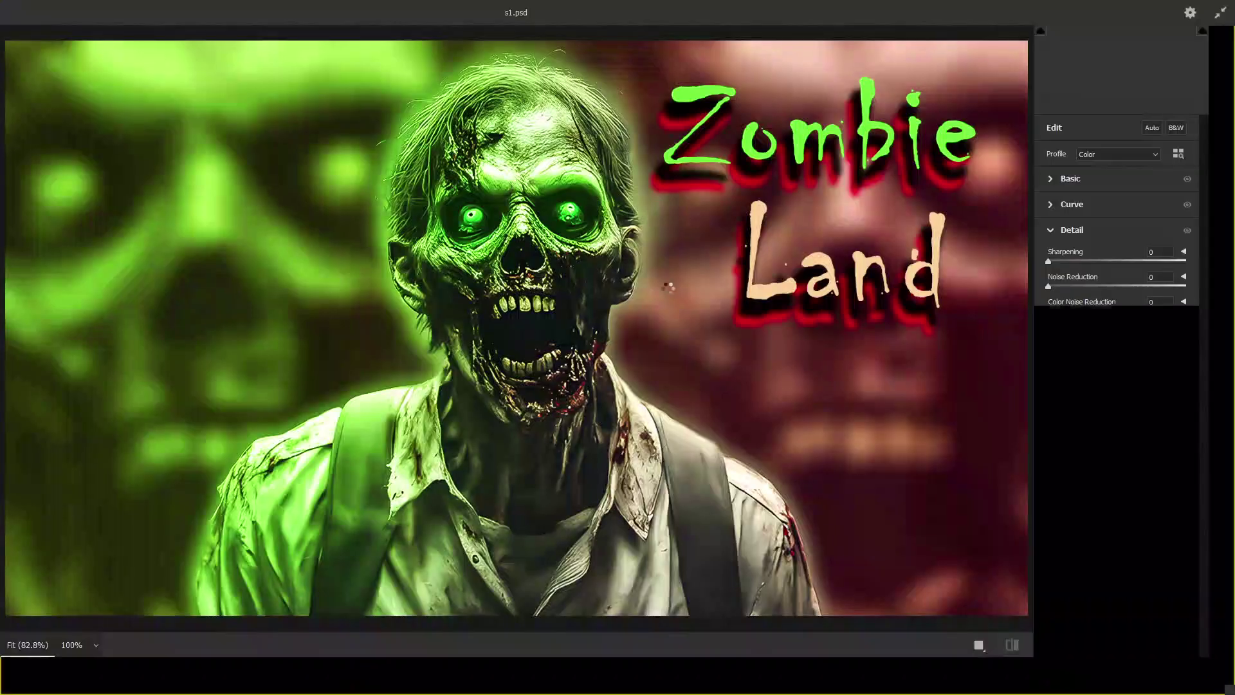
# - In Camera Raw, raise sharpening, warmth, contrast, texture, clarity and saturation
pyautogui.moveTo(1058, 263); pyautogui.dragTo(1124, 261)
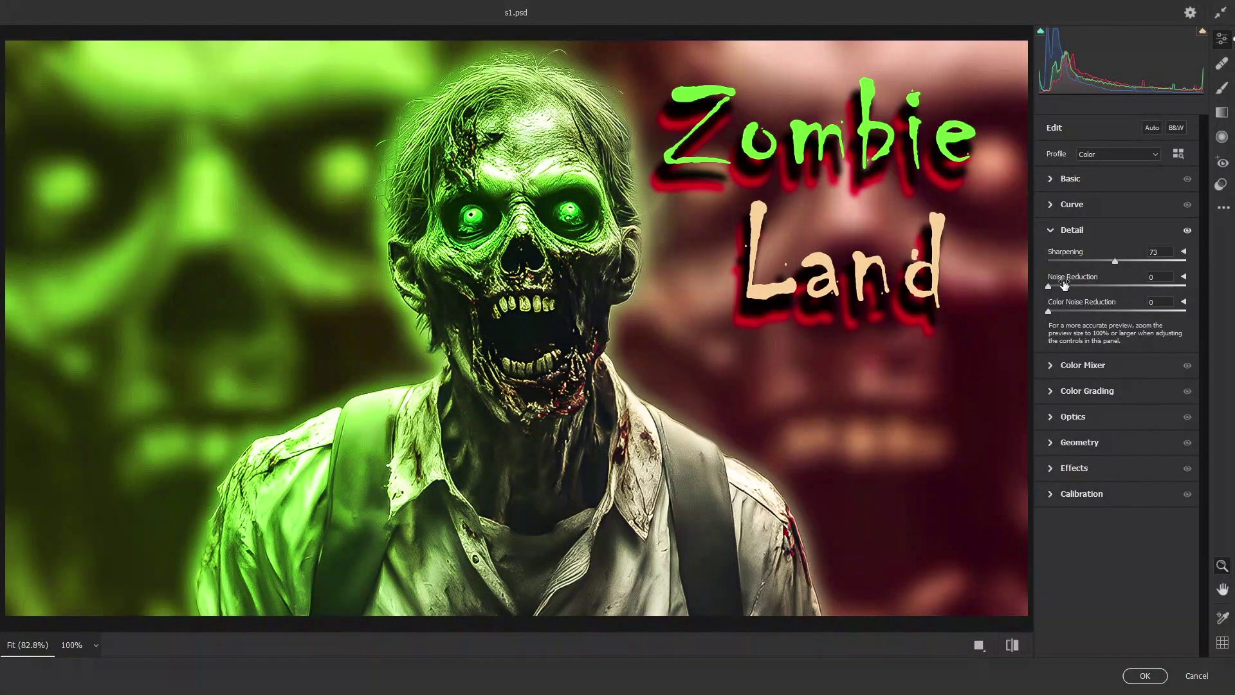
pyautogui.click(1051, 180)
pyautogui.moveTo(1116, 233)
pyautogui.mouseDown()
pyautogui.moveTo(1159, 252)
pyautogui.moveTo(1143, 255)
pyautogui.mouseUp()
pyautogui.moveTo(1116, 294); pyautogui.dragTo(1120, 301)
pyautogui.moveTo(1116, 410)
pyautogui.mouseDown()
pyautogui.moveTo(1157, 410)
pyautogui.moveTo(1131, 430)
pyautogui.mouseUp()
pyautogui.moveTo(1116, 500)
pyautogui.mouseDown()
pyautogui.moveTo(1106, 502)
pyautogui.moveTo(1134, 501)
pyautogui.mouseUp()
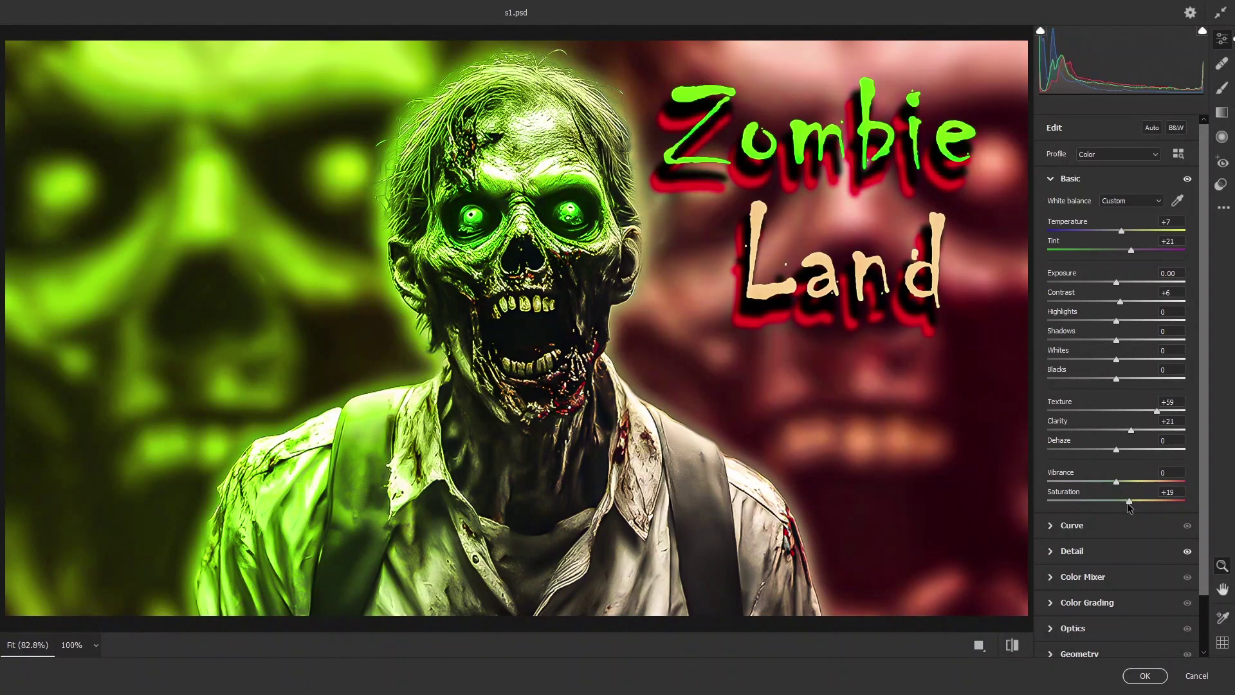
# - Increase Camera Raw noise reduction and apply the filter to the merged layer
pyautogui.click(1052, 179)
pyautogui.click(1059, 231)
pyautogui.moveTo(1048, 286); pyautogui.dragTo(1151, 287)
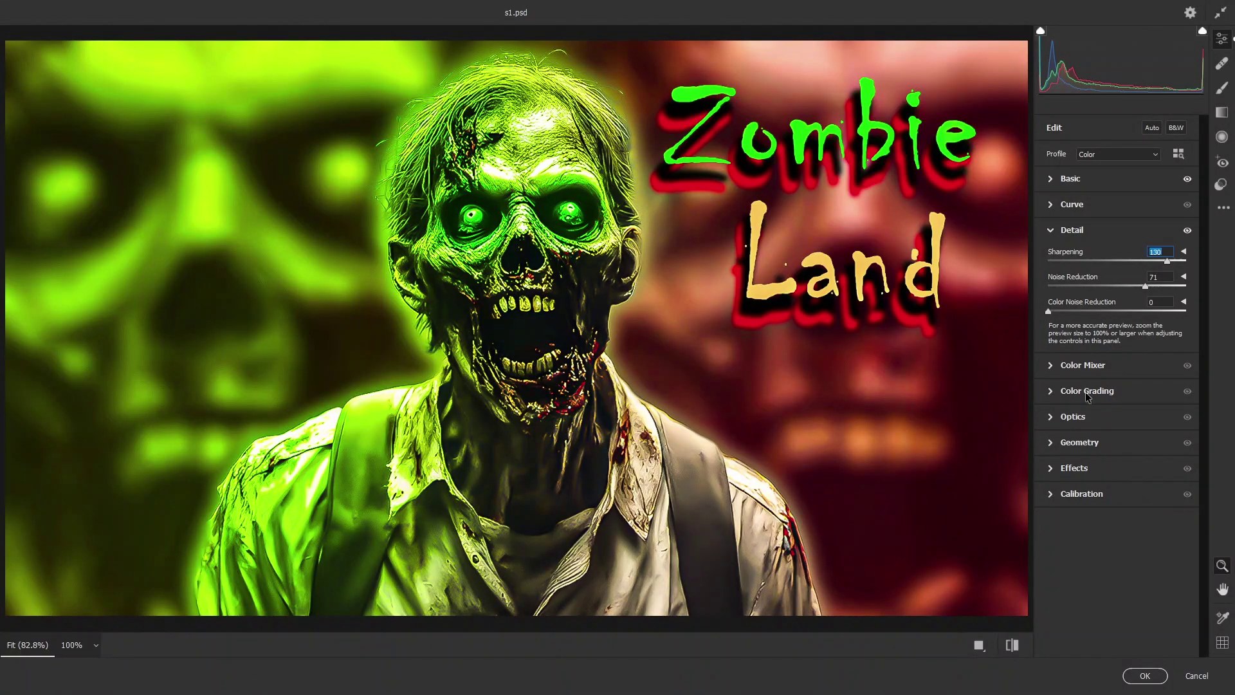
pyautogui.click(1144, 675)
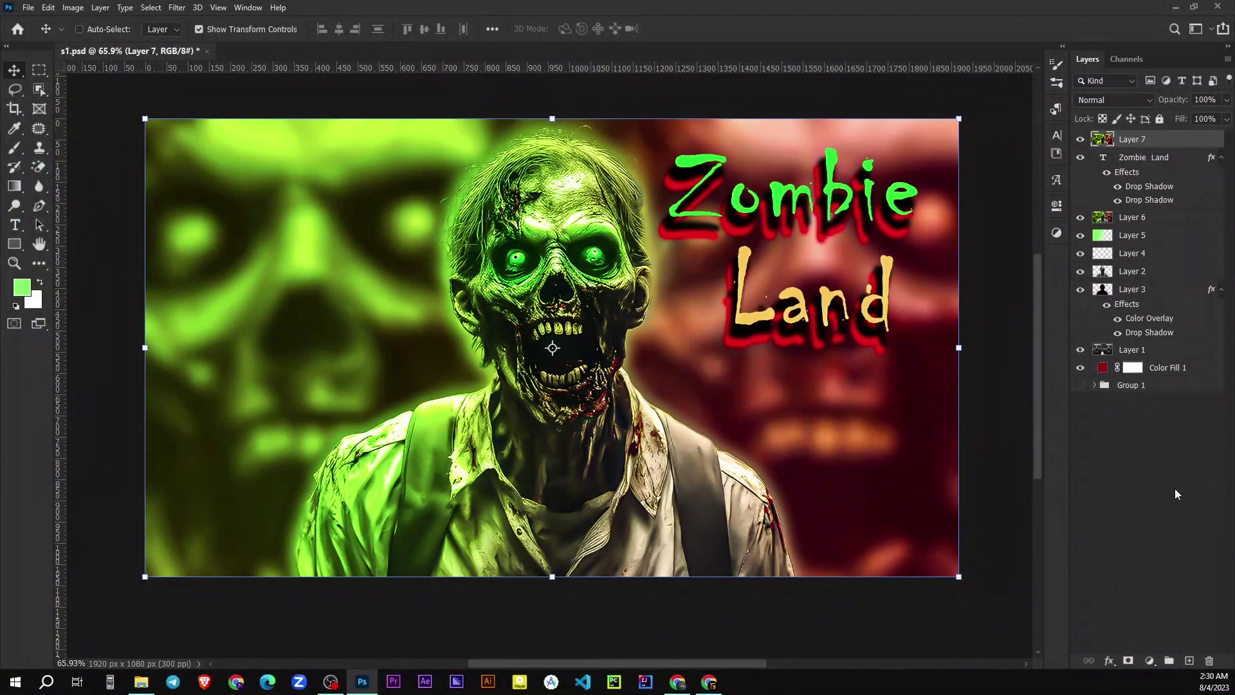
pyautogui.click(1165, 499)
pyautogui.scroll(1, 765, 479)
pyautogui.scroll(1, 708, 416)
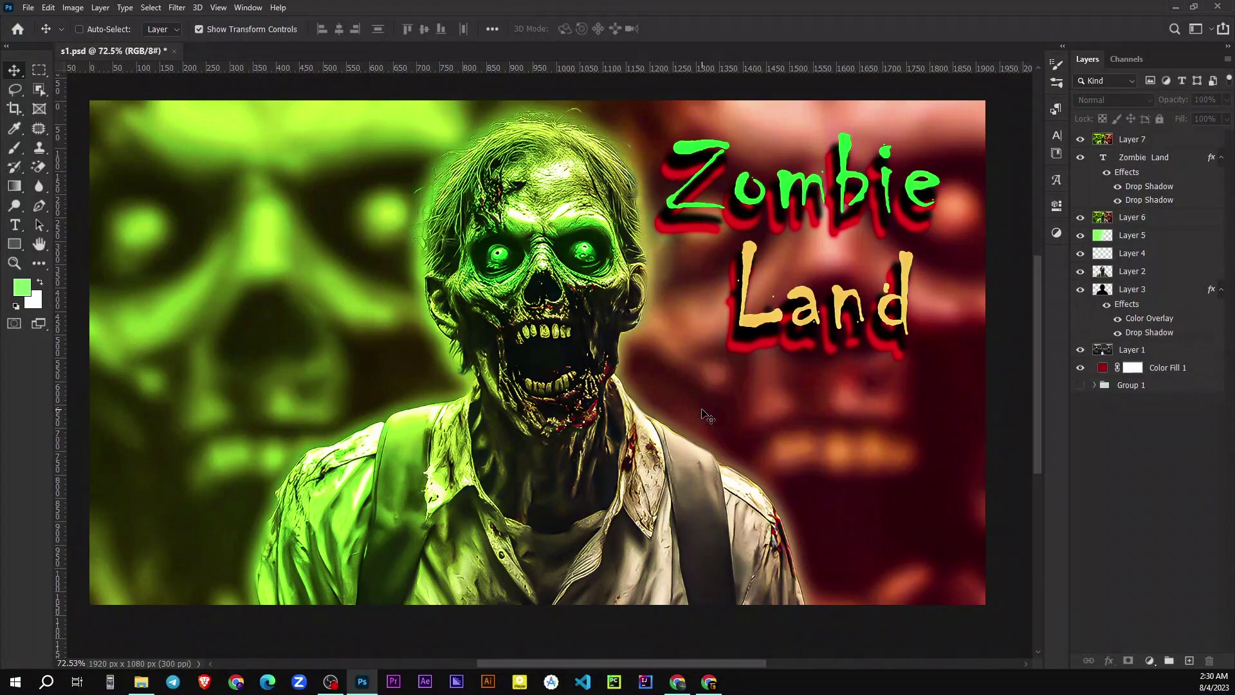
pyautogui.scroll(1, 730, 427)
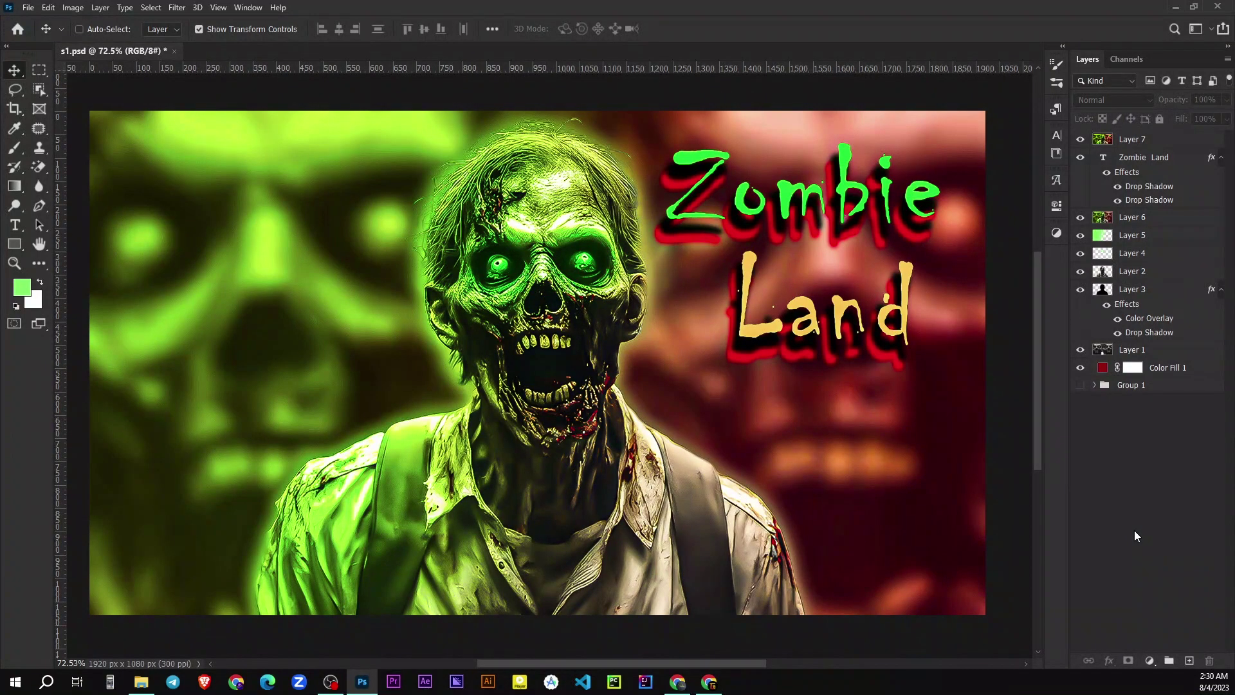